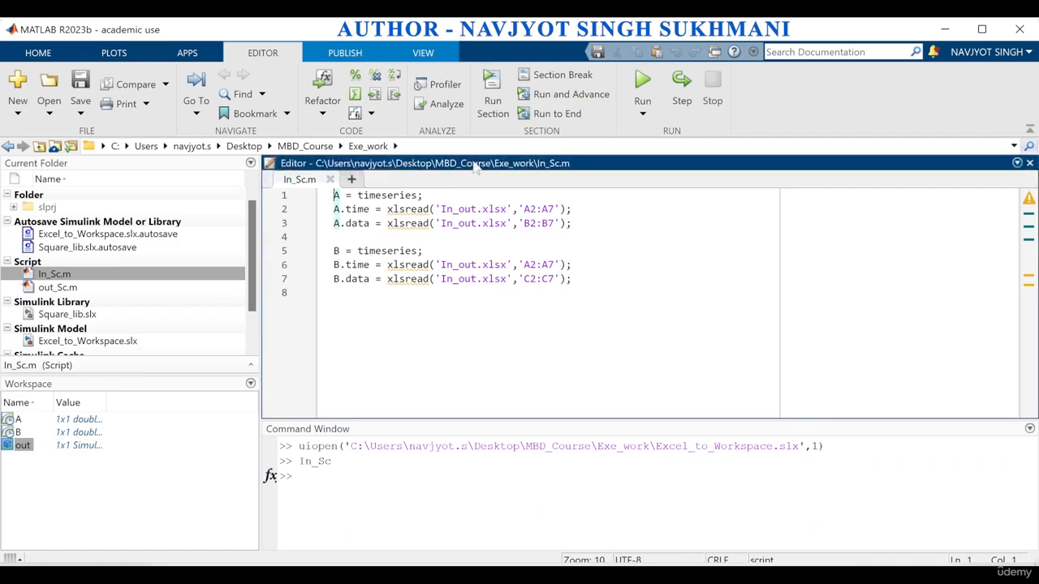
Bring up the Simulink Start Page to view its Blank Library template, and minimize the page
click(59, 55)
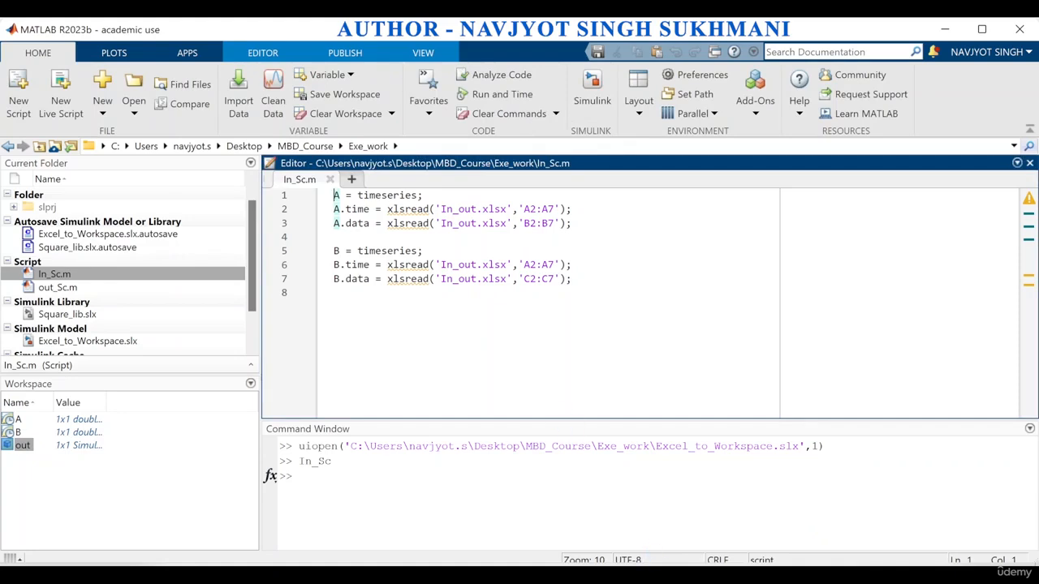
mouse_move(619, 573)
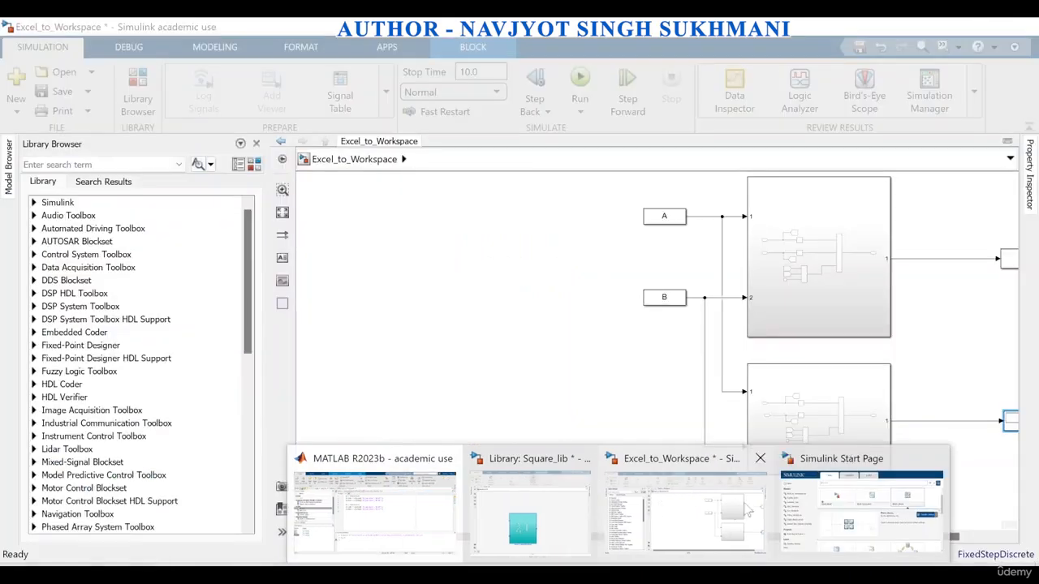
click(863, 460)
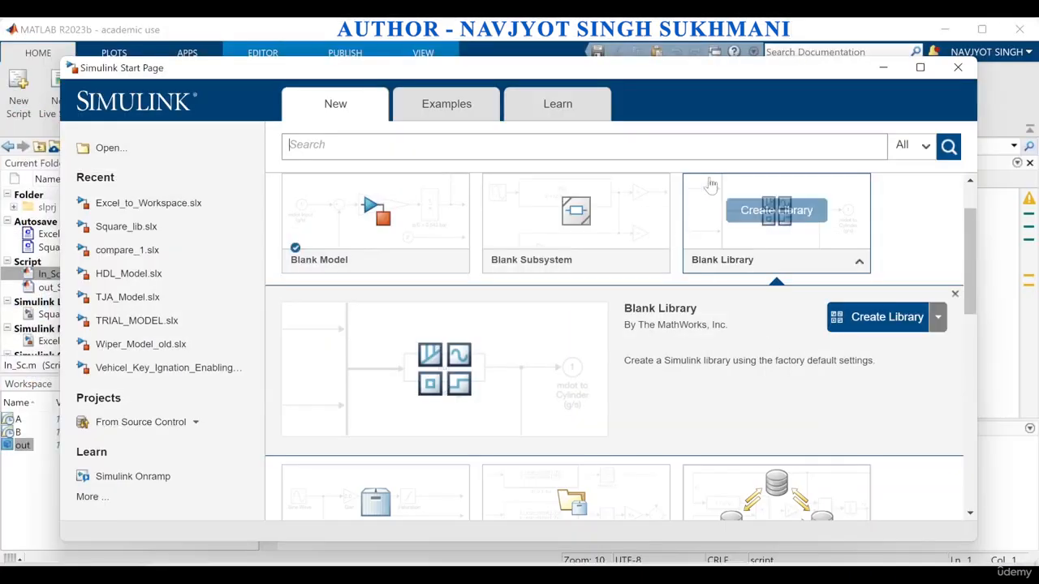
click(883, 68)
Switch to the Excel_to_Workspace model and view the options for creating new models, subsystems and libraries
mouse_move(653, 578)
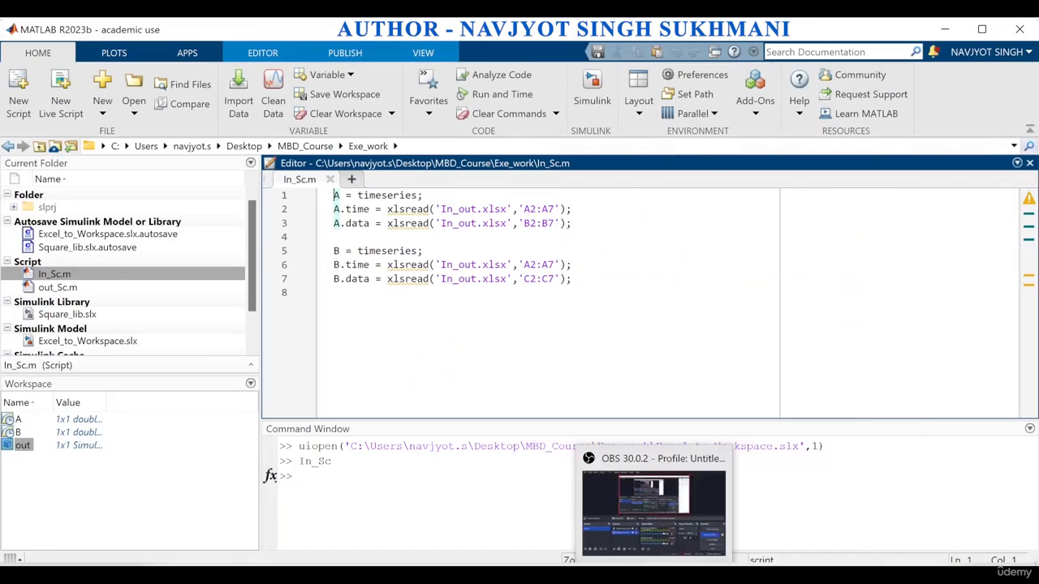
mouse_move(617, 577)
click(674, 511)
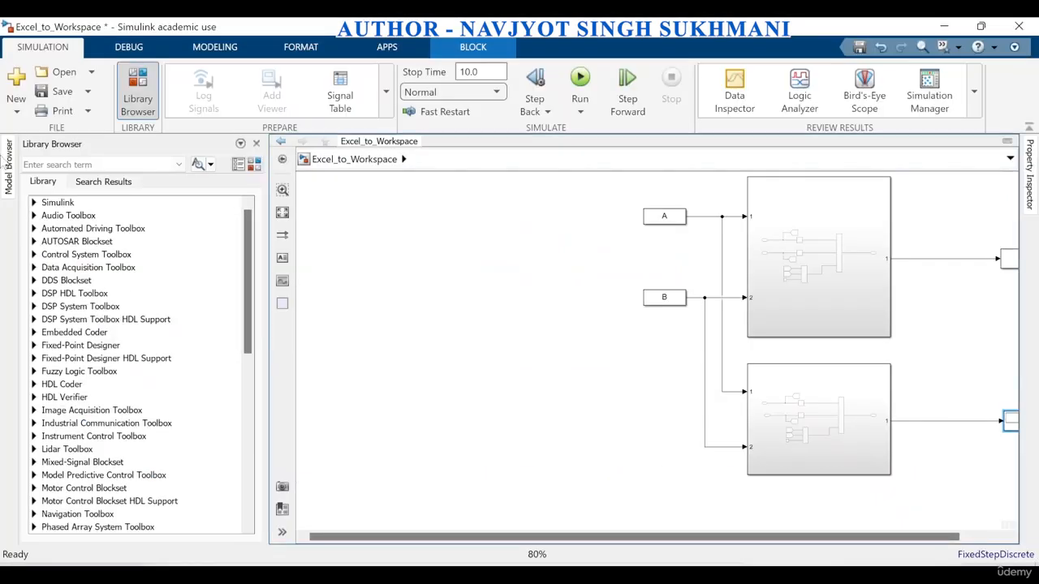
click(16, 113)
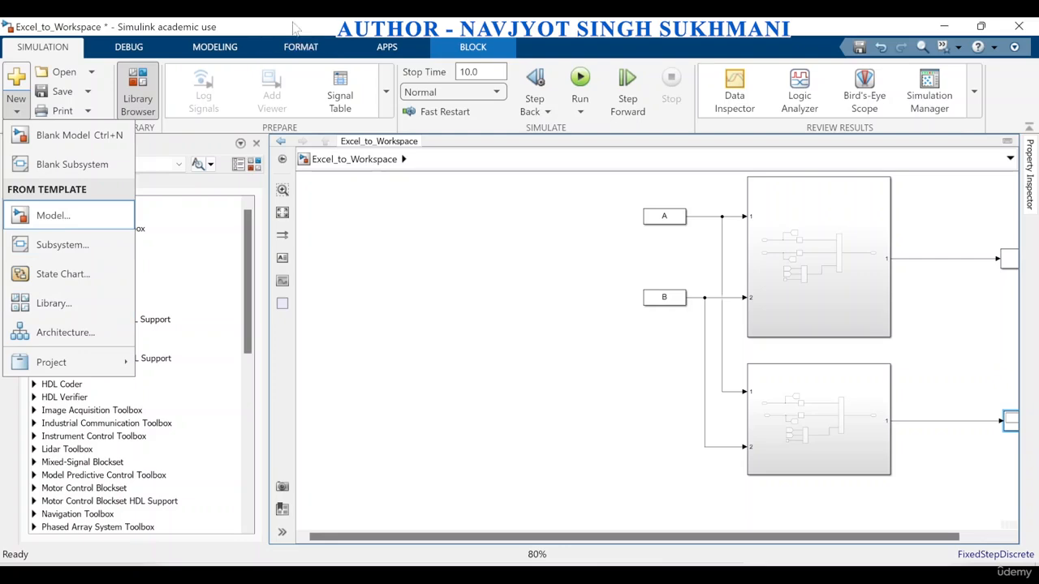
click(17, 108)
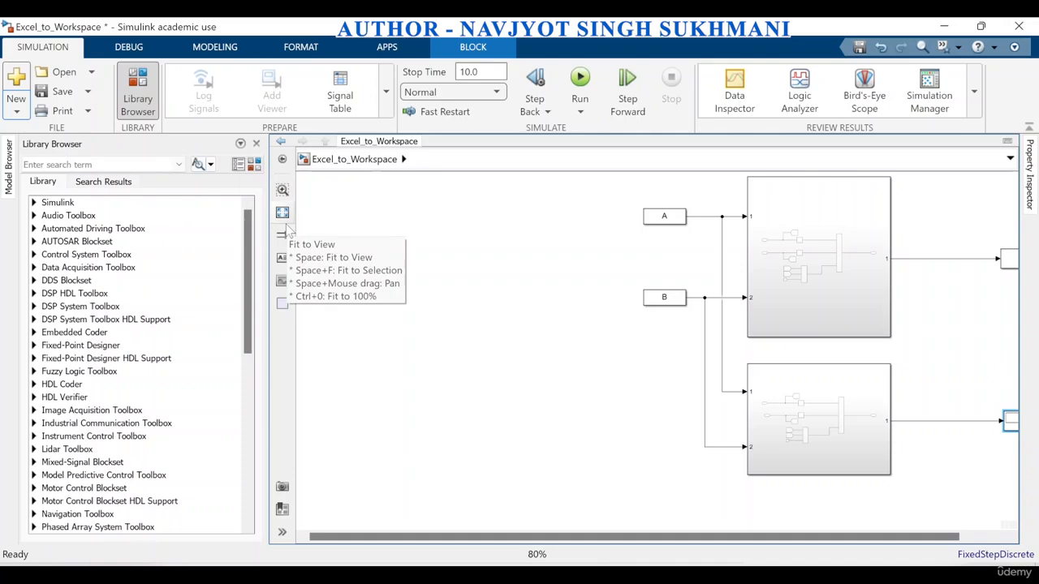
Close the Library Browser, try to move the Add block inside the linked Square_of_addtionOf2numbers subsystem, and open its source library
click(256, 143)
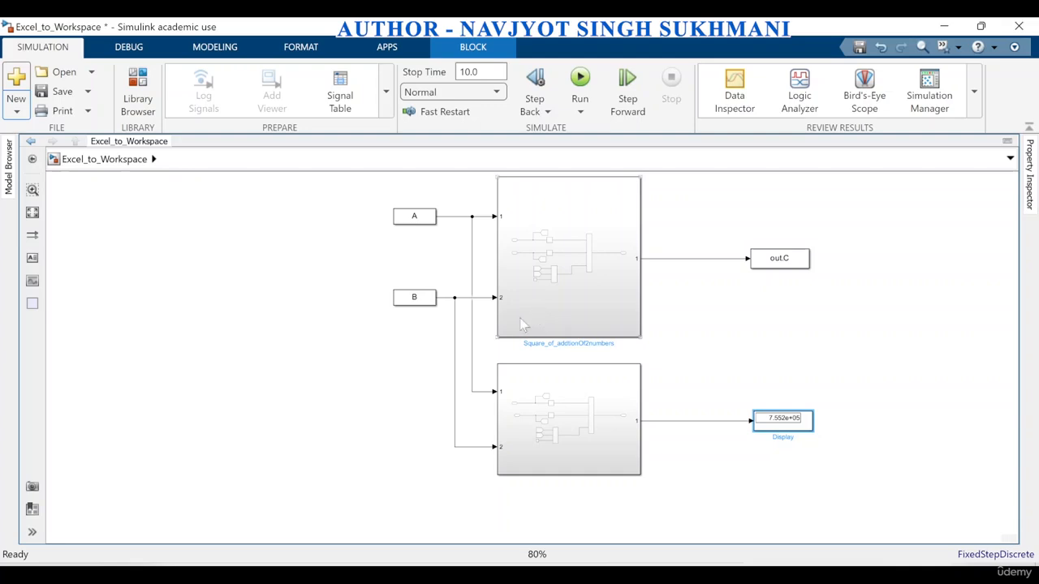
double_click(580, 272)
drag(621, 319, 623, 390)
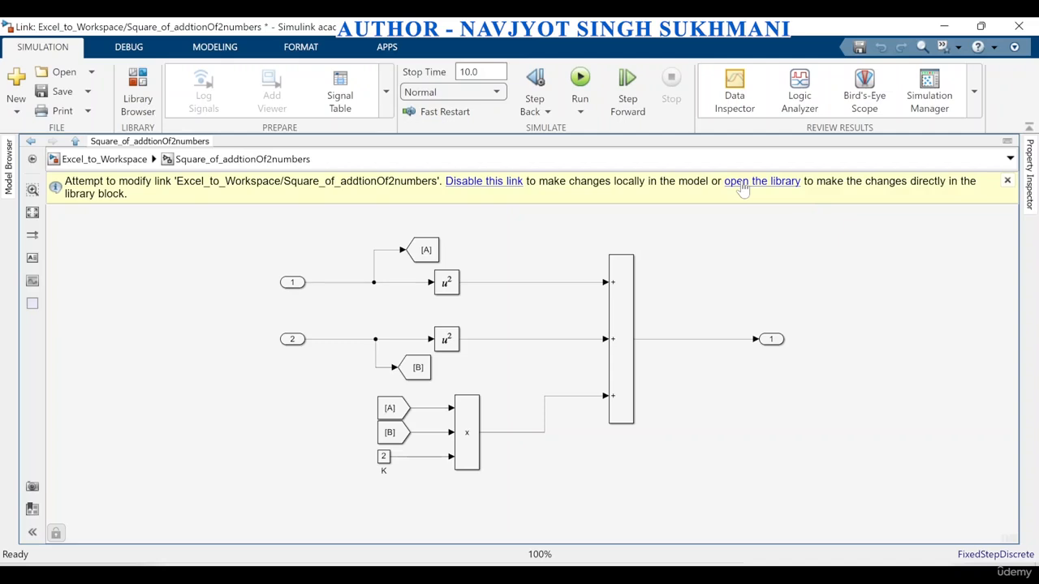
click(741, 182)
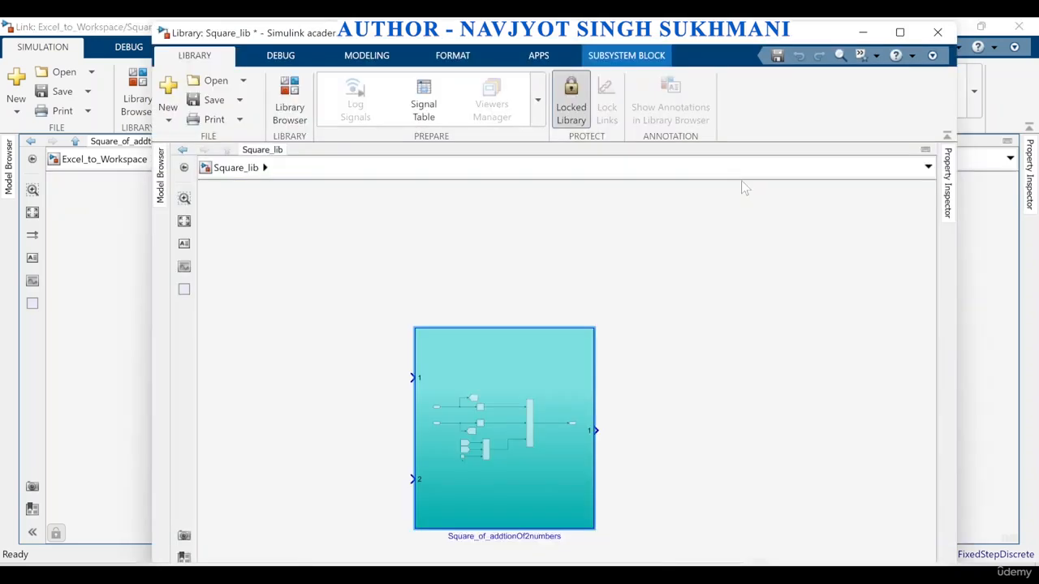
Move the Add block lower inside Square_lib's Square_of_addtionOf2numbers subsystem, save the library, and minimize its window
click(541, 425)
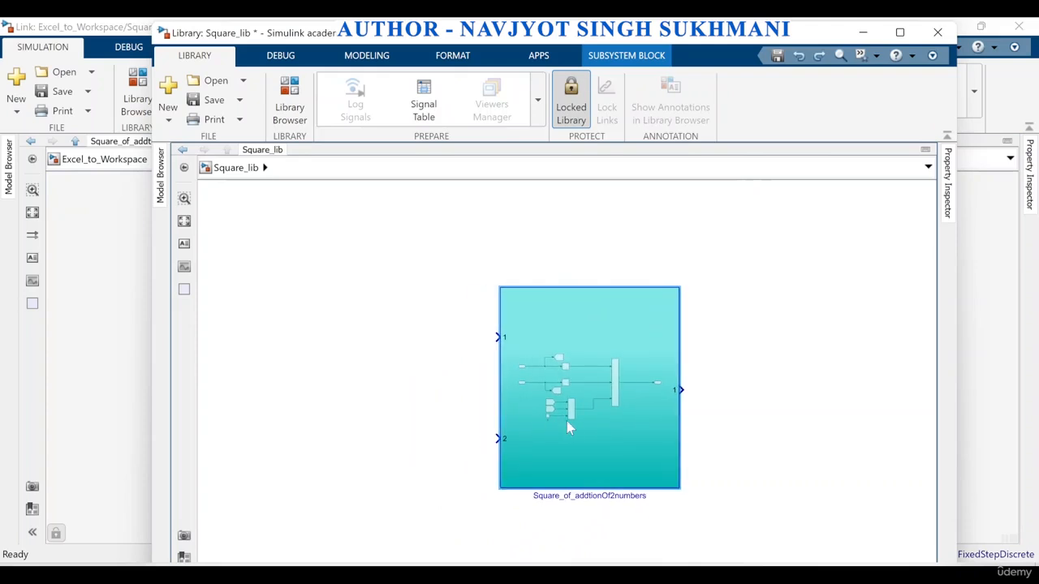
double_click(574, 422)
drag(659, 412, 658, 469)
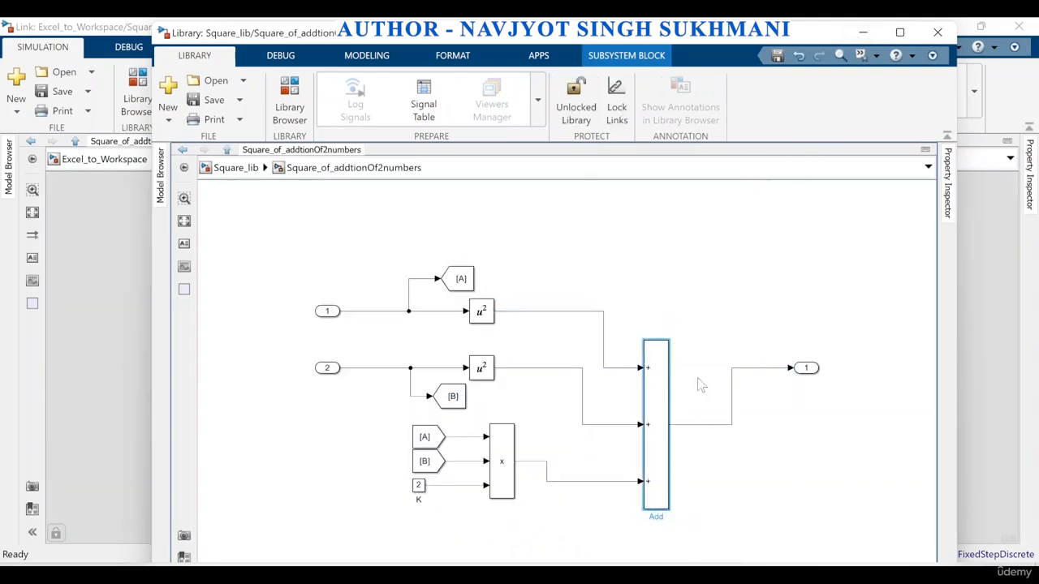
key(ctrl+s)
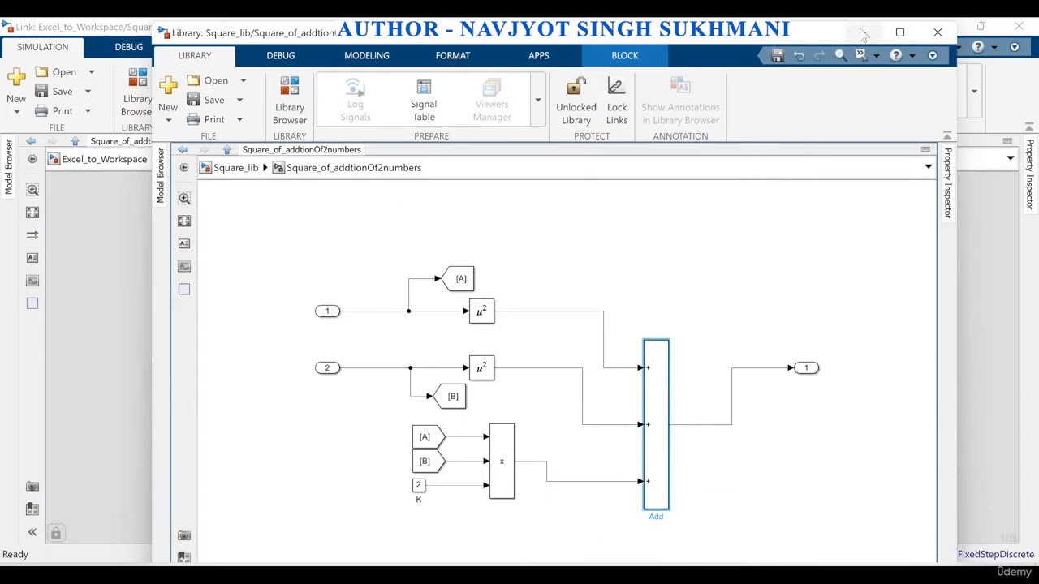
click(862, 33)
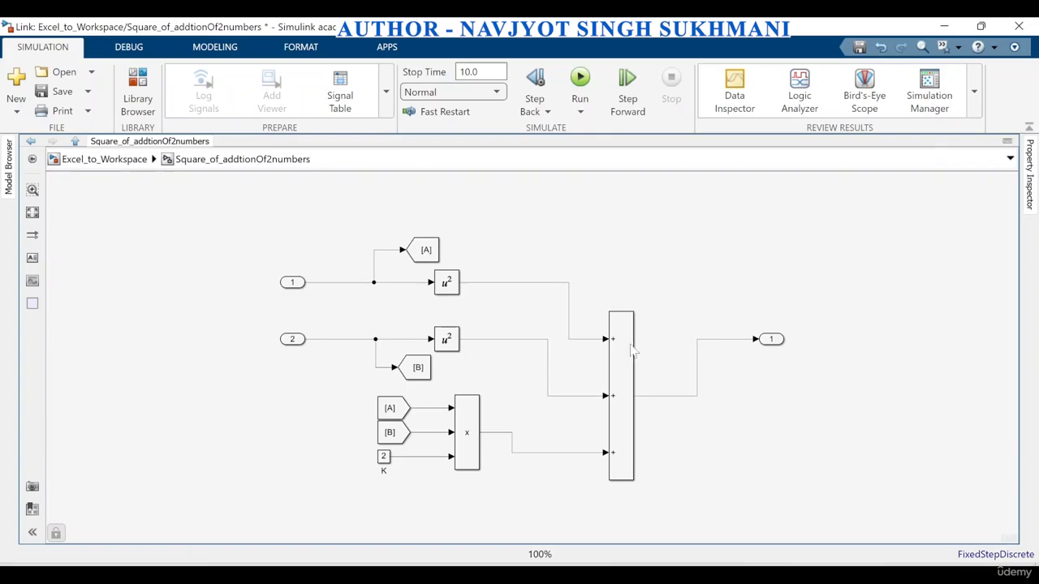
Arrange the Excel_to_Workspace model and Square_lib library windows side by side, both showing the Square_of_addtionOf2numbers subsystem
mouse_move(620, 576)
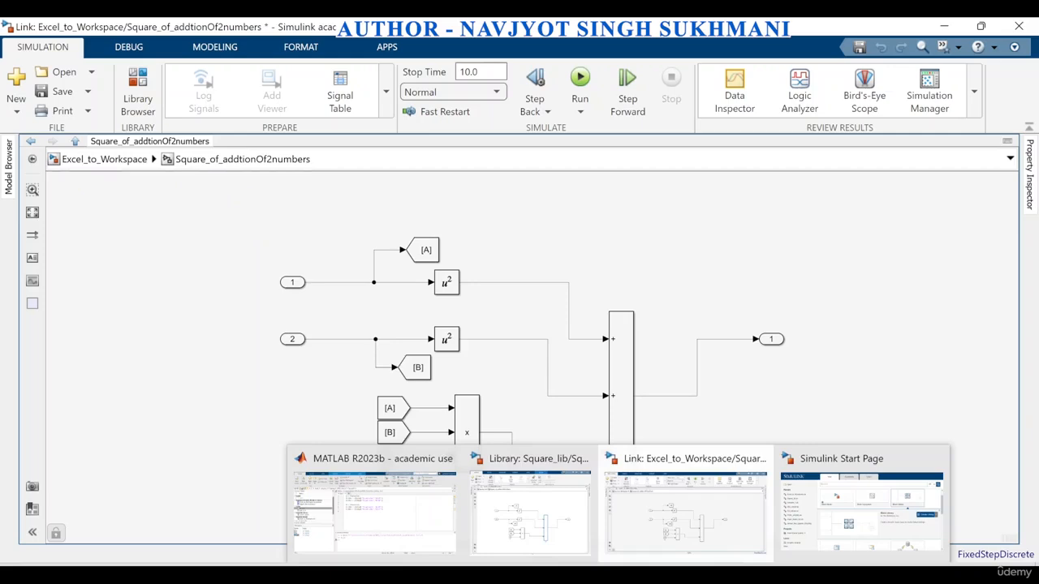
click(664, 517)
click(980, 26)
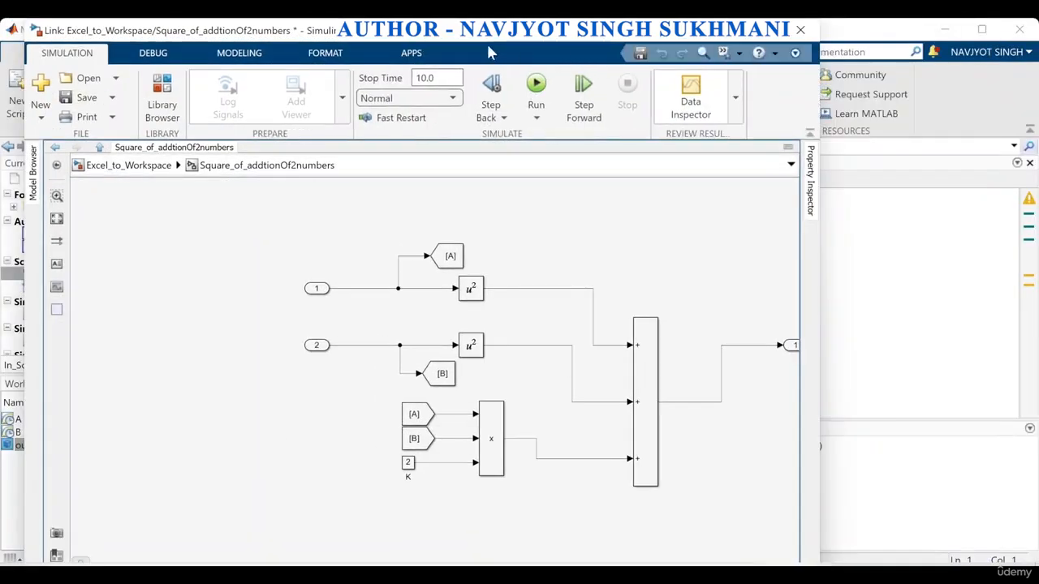
drag(490, 52, 239, 24)
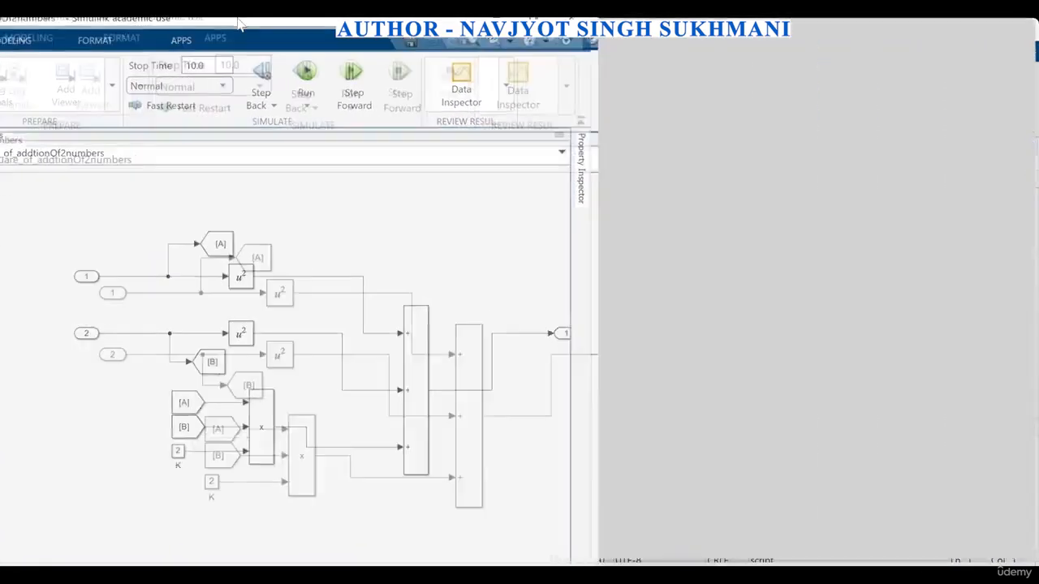
drag(607, 27, 380, 39)
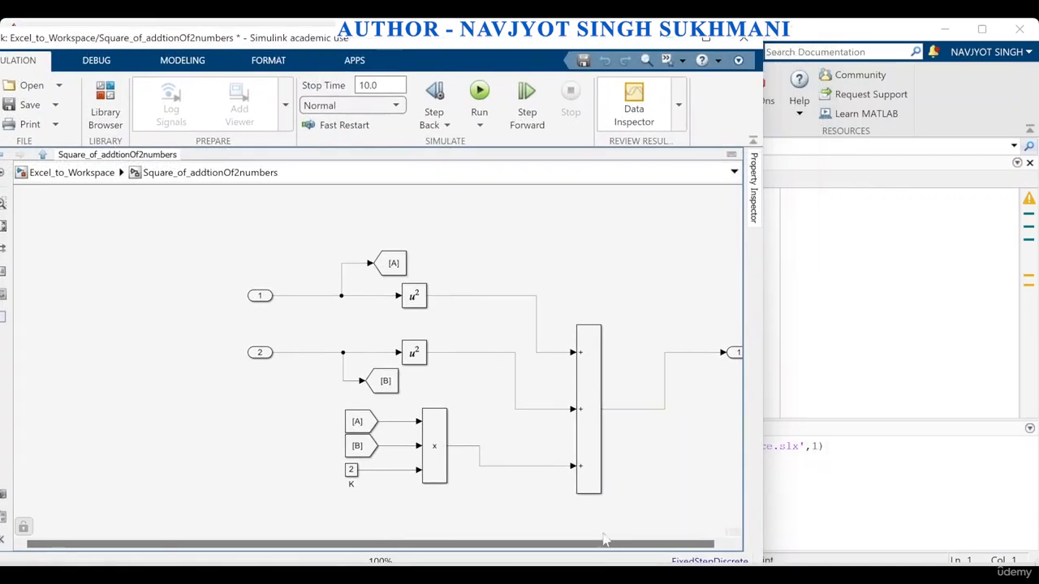
mouse_move(666, 548)
click(698, 485)
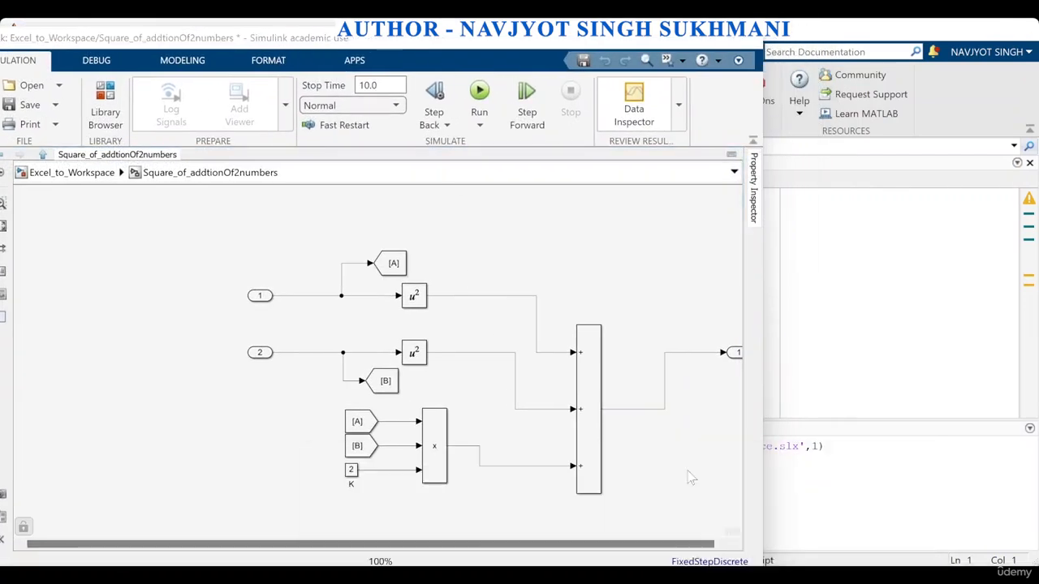
mouse_move(620, 570)
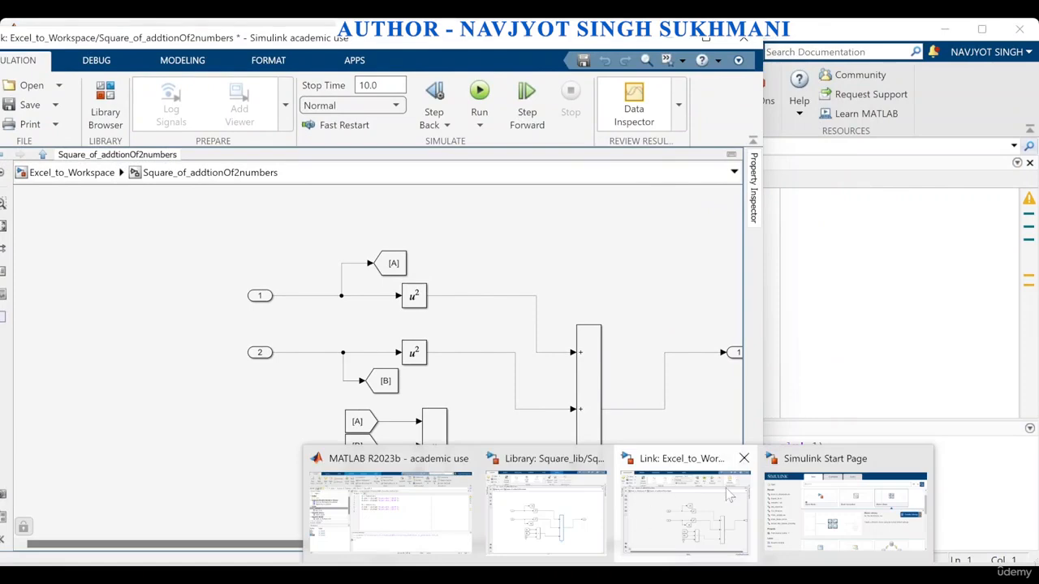
click(537, 496)
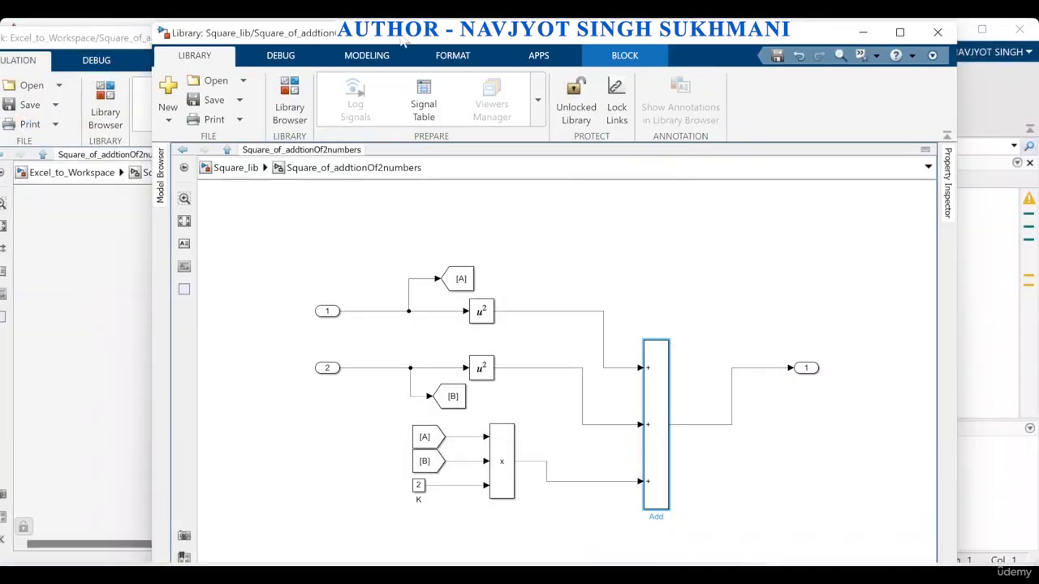
drag(402, 38, 727, 35)
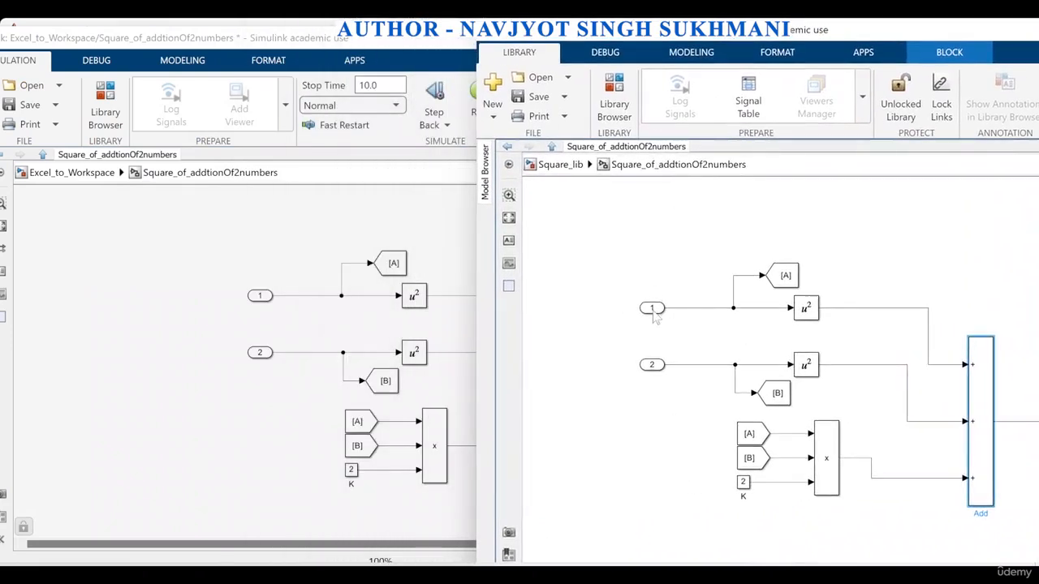
Move the In1 inport down and to the left and the Product block lower in the library subsystem, and save the library
drag(653, 309, 579, 365)
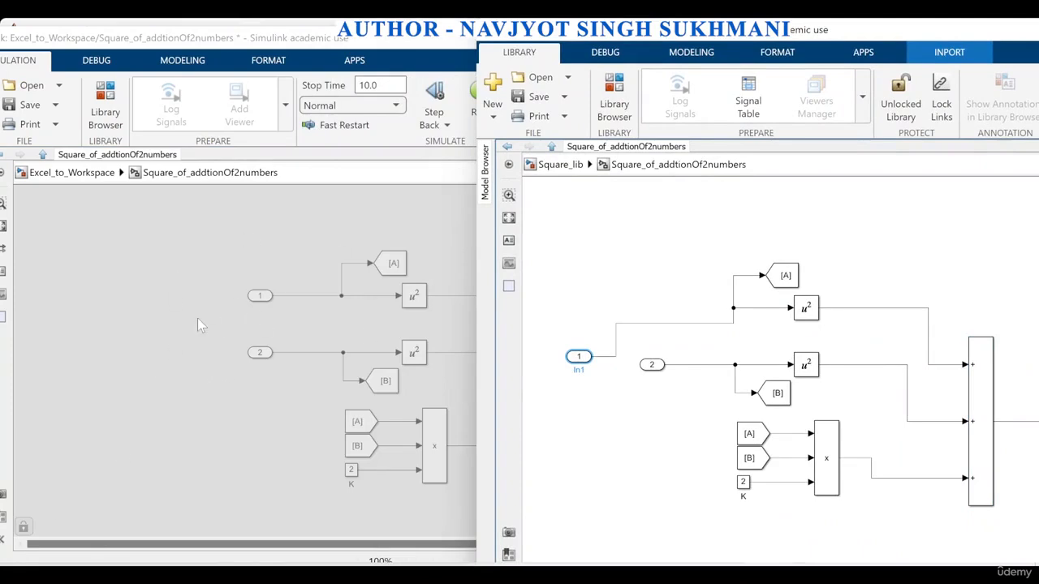
click(602, 252)
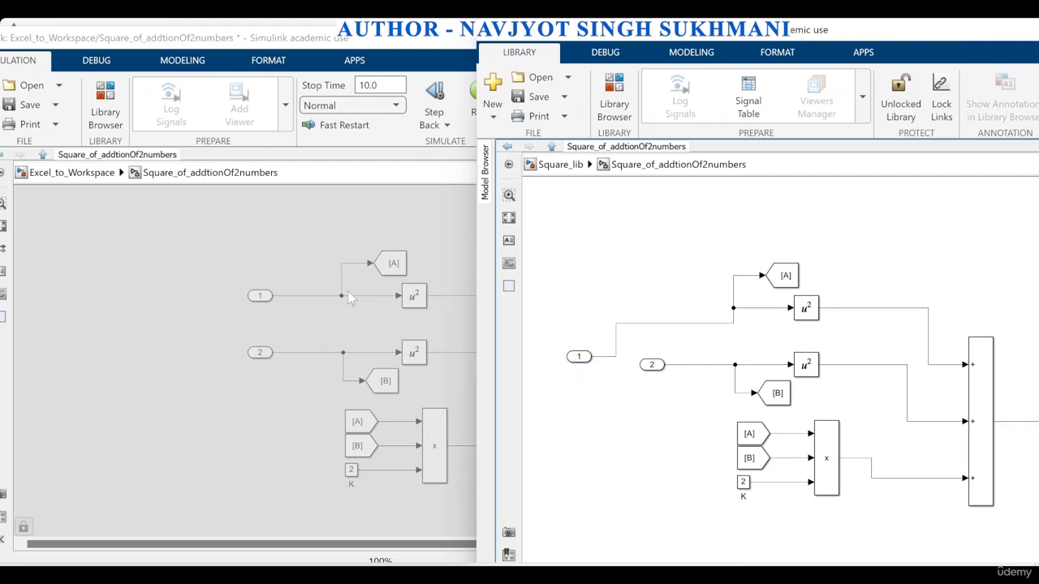
key(ctrl+s)
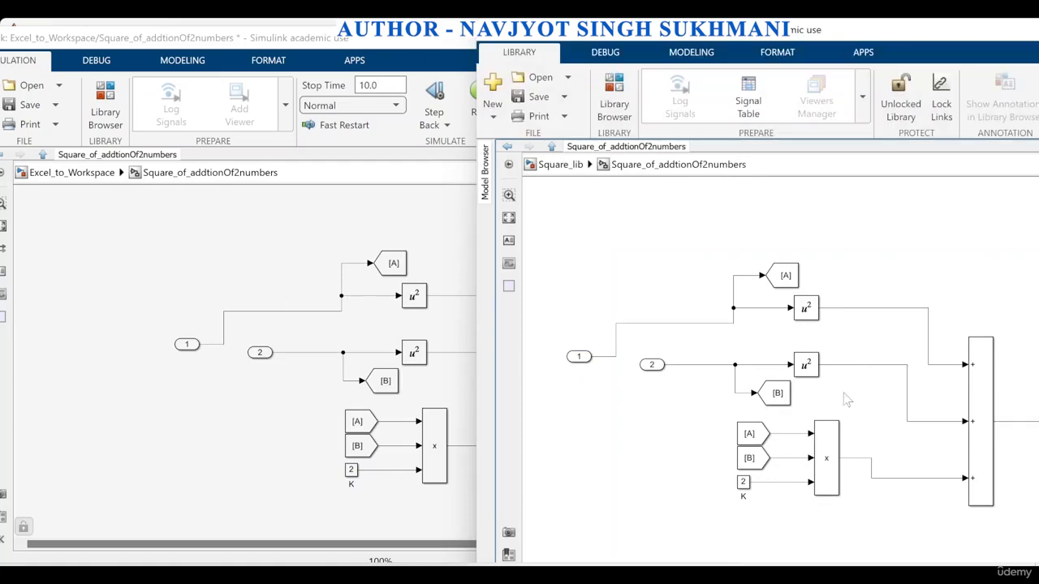
drag(828, 477, 844, 527)
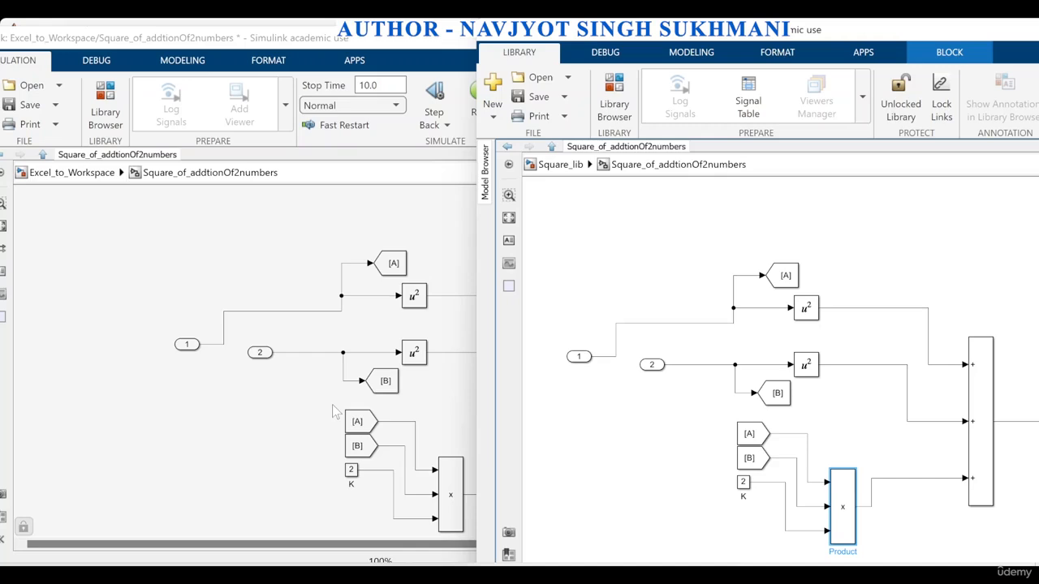
Return both windows to their top level and inspect the linked Square_of_addtionOf2numbers subsystem in Excel_to_Workspace
click(560, 166)
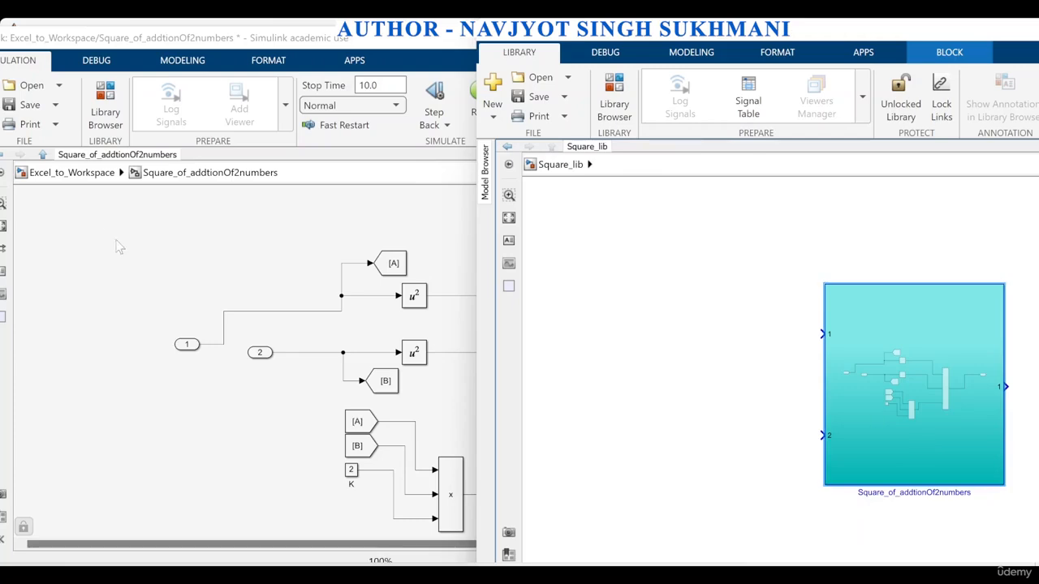
click(71, 172)
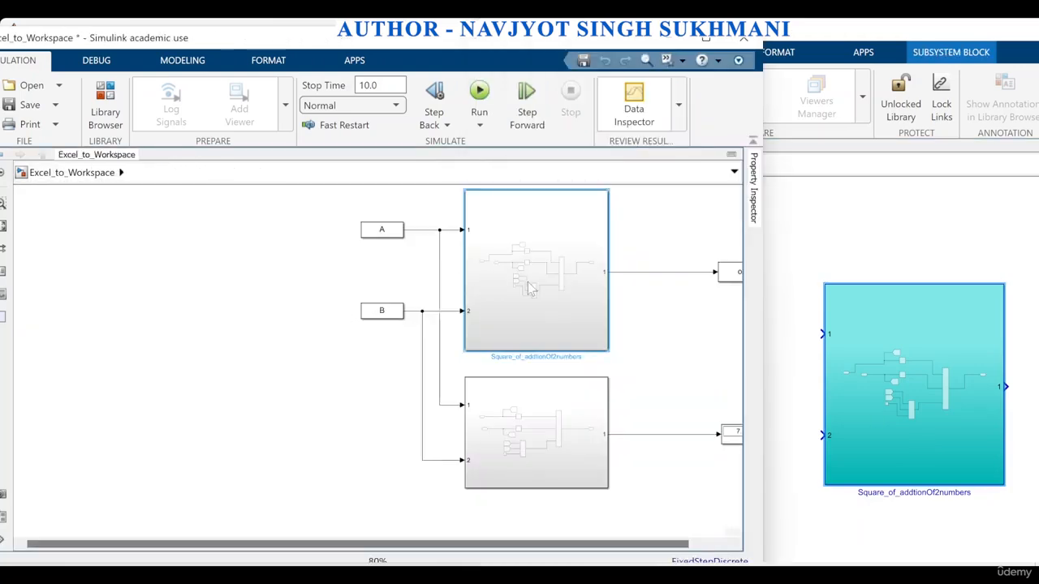
double_click(530, 289)
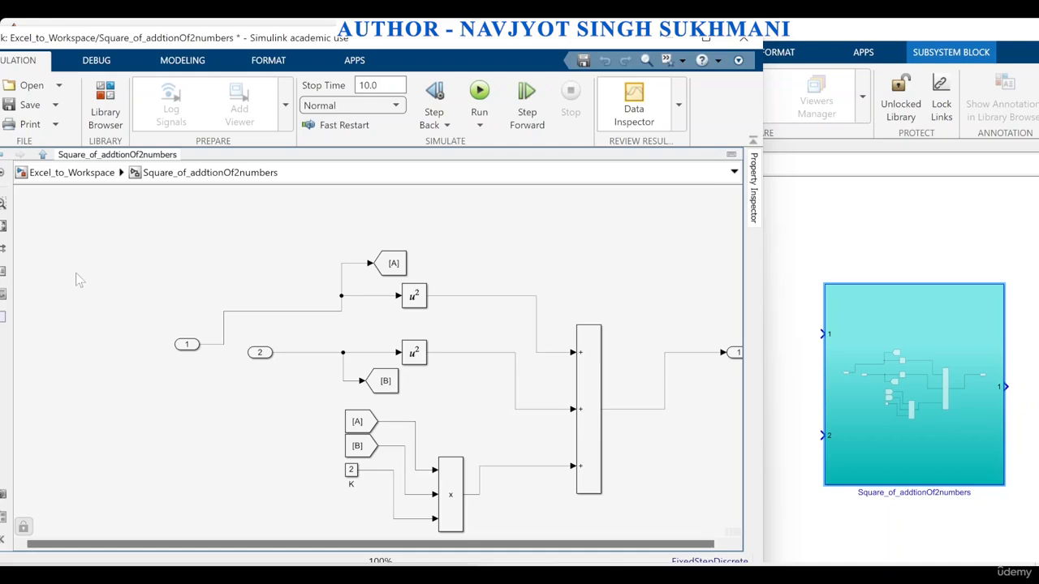
click(78, 172)
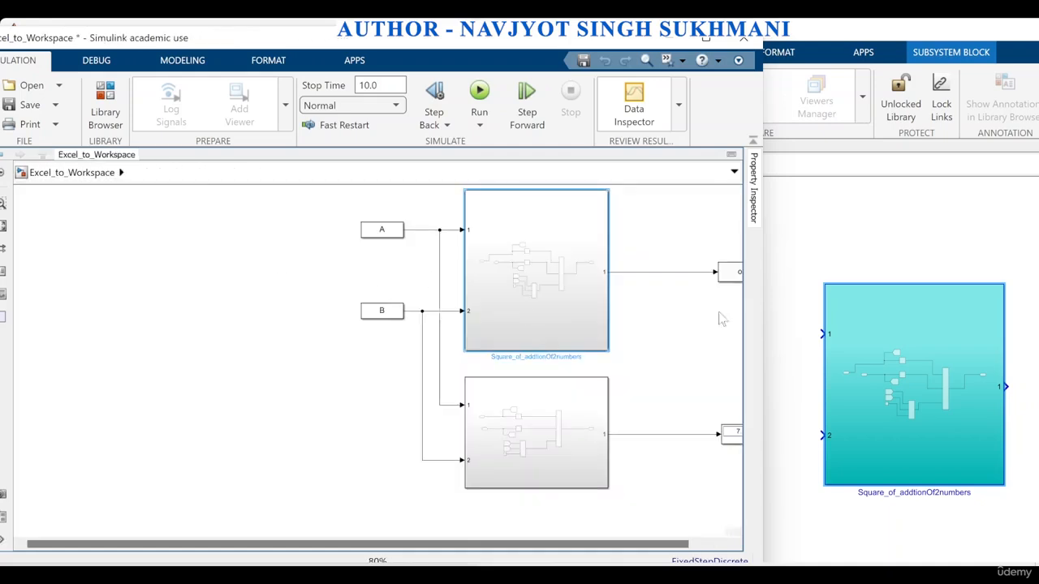
Switch to File Explorer and open the image folder inside Desktop's MBD_Course folder
click(893, 347)
click(68, 373)
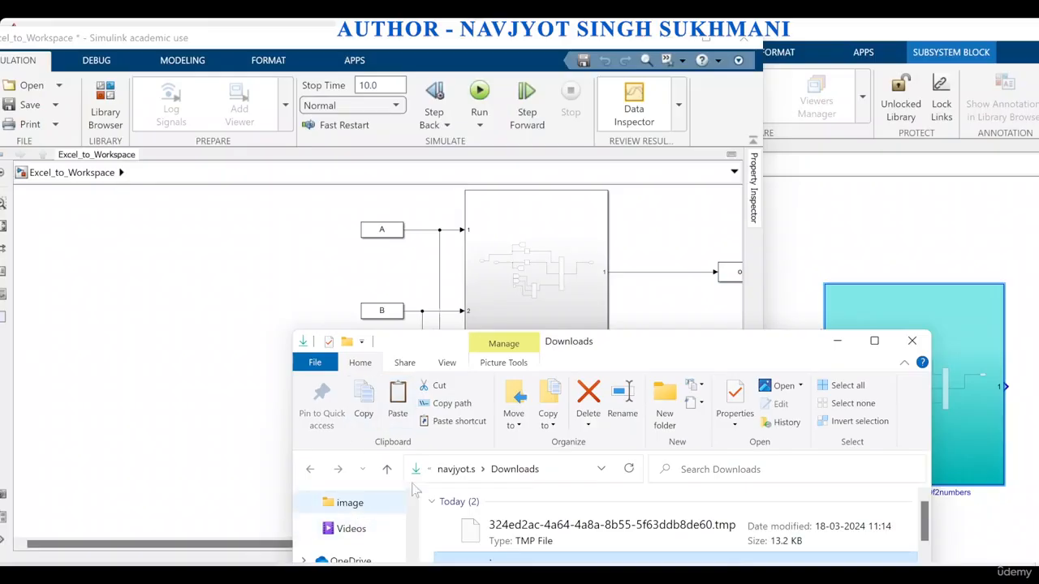
click(456, 469)
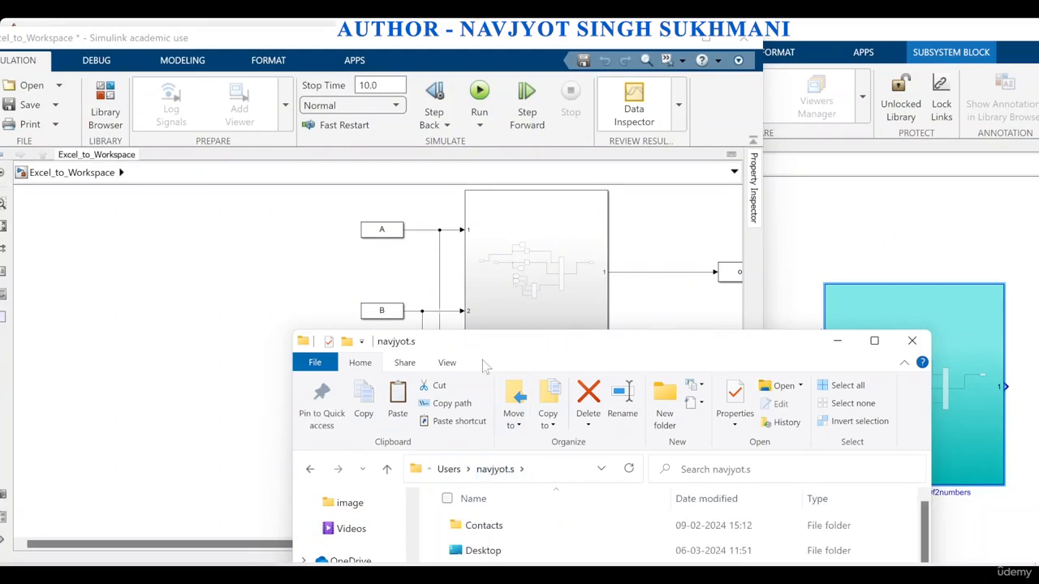
drag(480, 339, 390, 169)
double_click(393, 381)
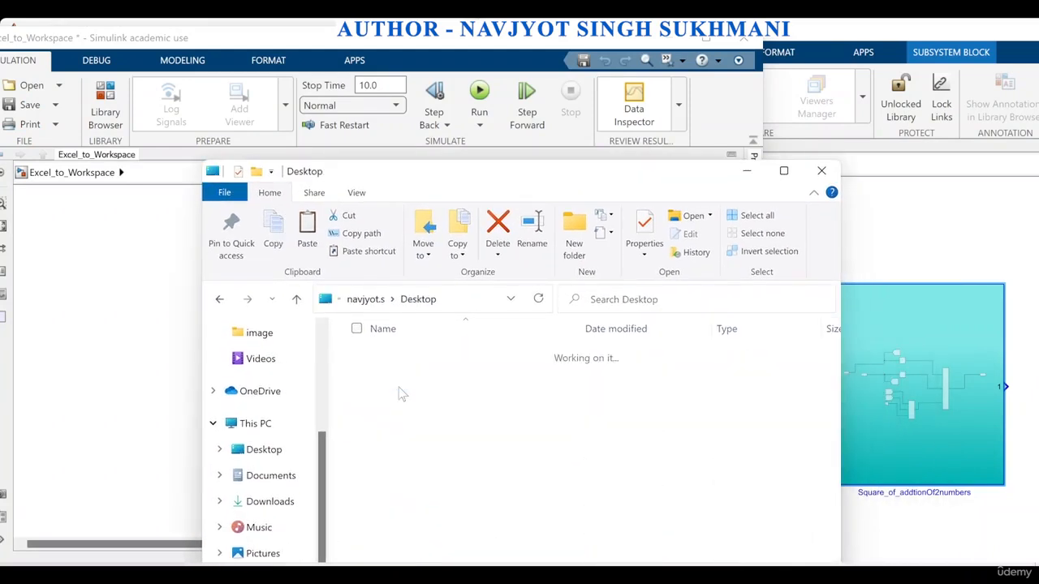
double_click(420, 357)
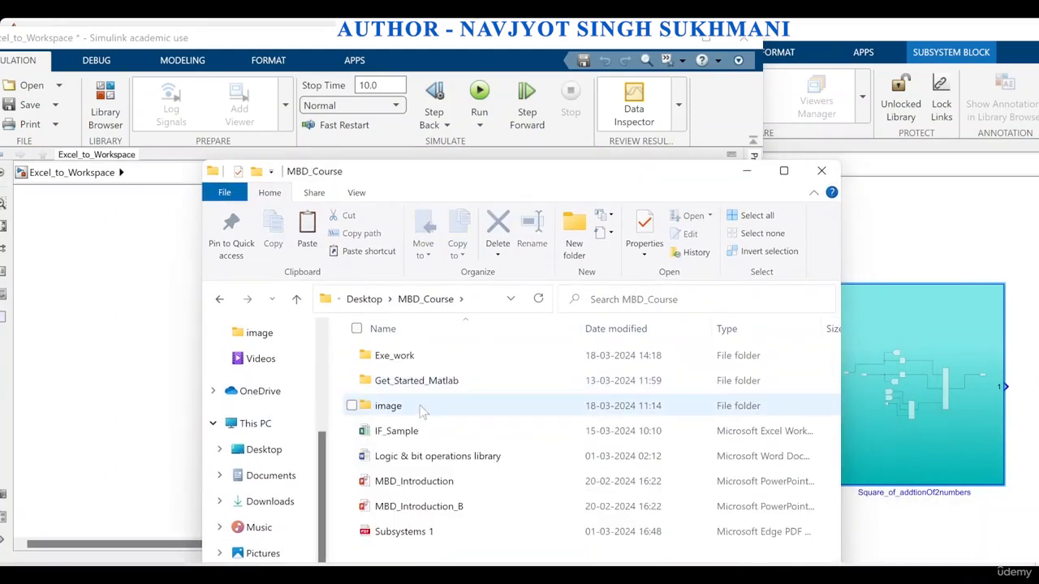
double_click(419, 405)
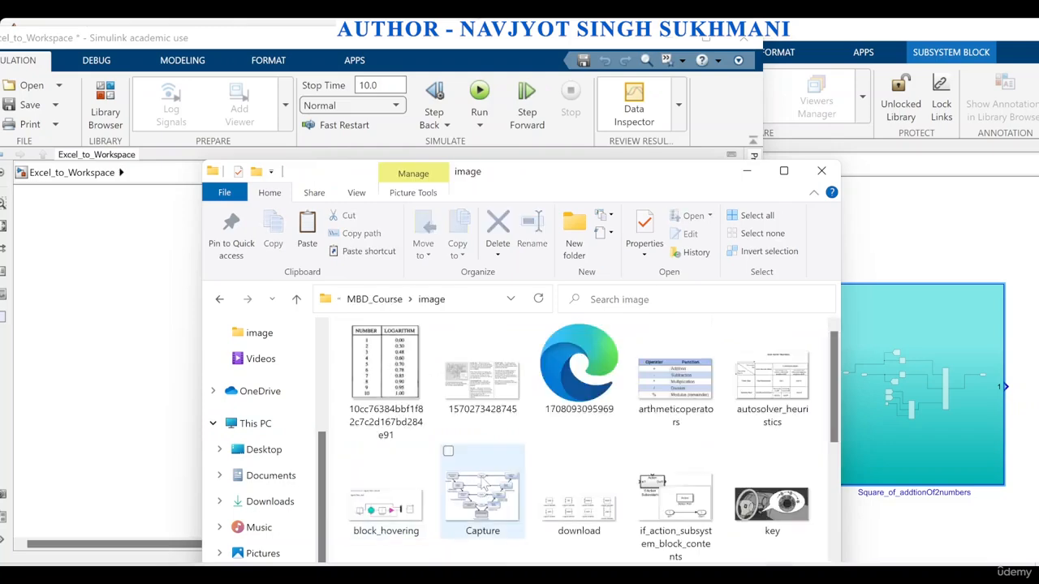
Look through the image folder for an algebra formula picture and select main-qimg-0317cdc3866b15564c48d40b954789de
scroll(520, 483, down, 10)
scroll(505, 459, up, 5)
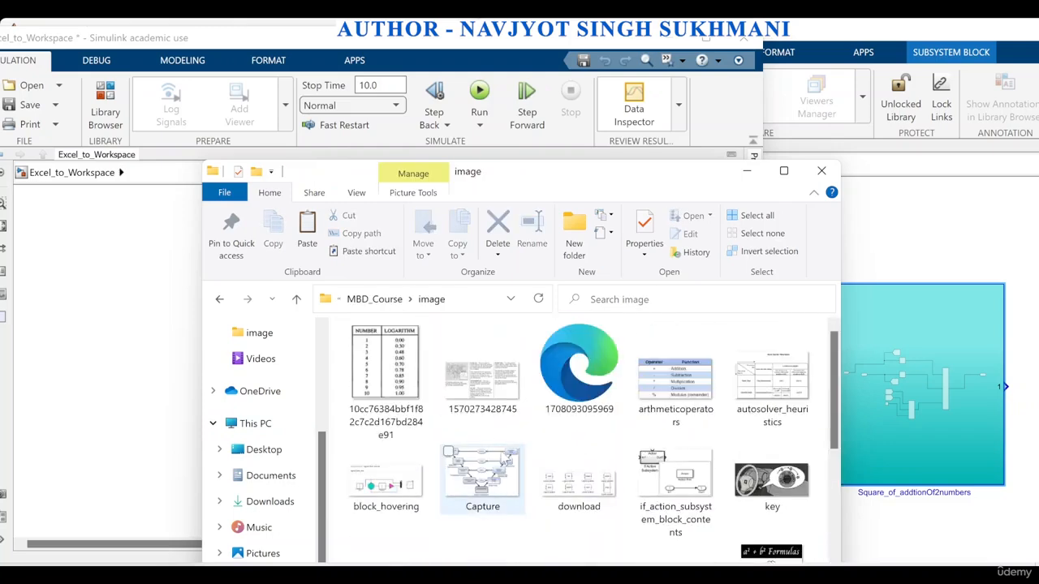
scroll(492, 487, down, 4)
click(481, 454)
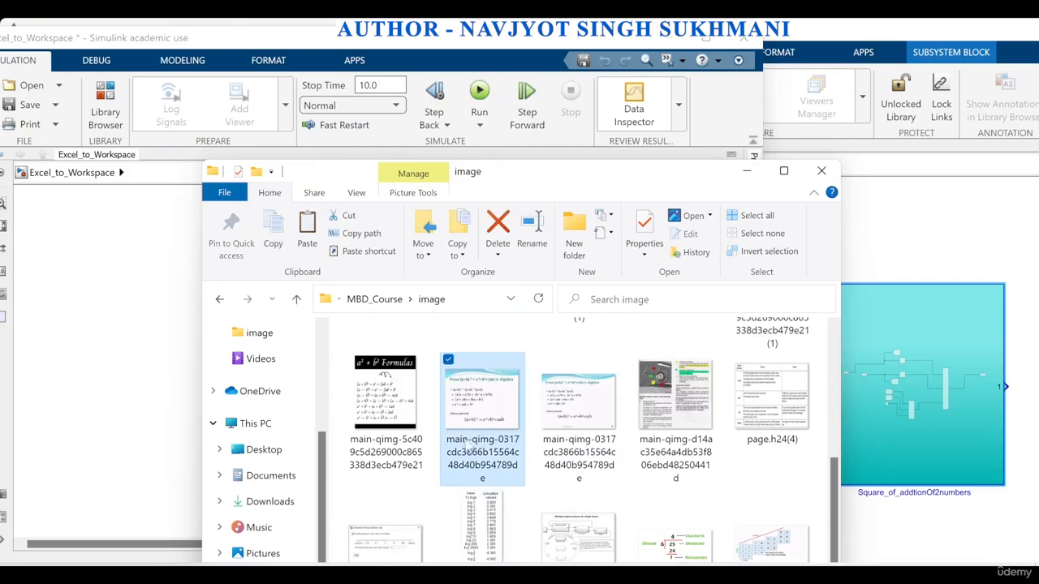
scroll(436, 439, down, 2)
scroll(474, 422, up, 3)
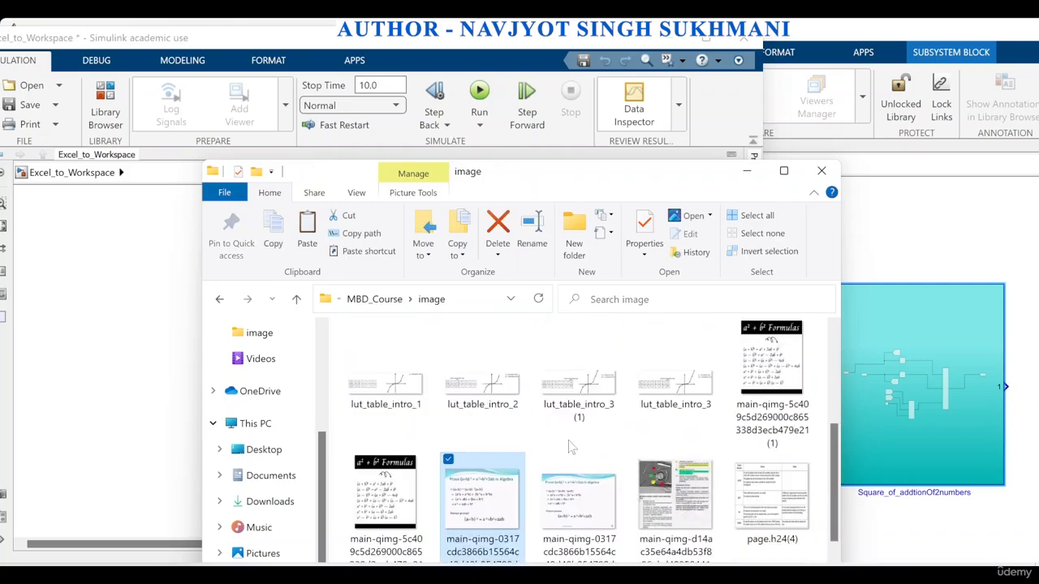
Minimize the image folder window and maximize the Square_lib library window
click(747, 172)
click(811, 269)
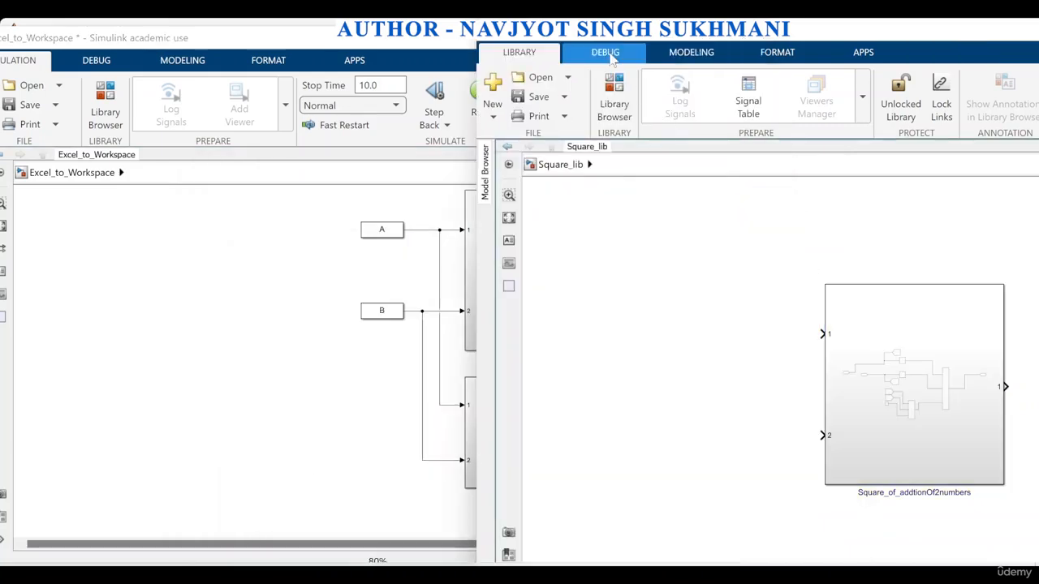
drag(616, 33, 225, 43)
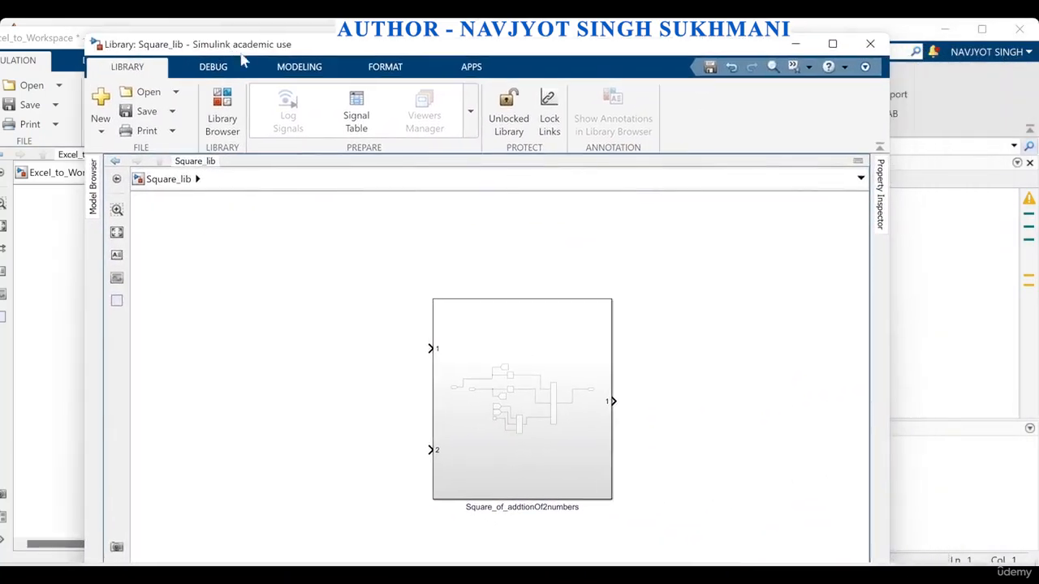
click(832, 44)
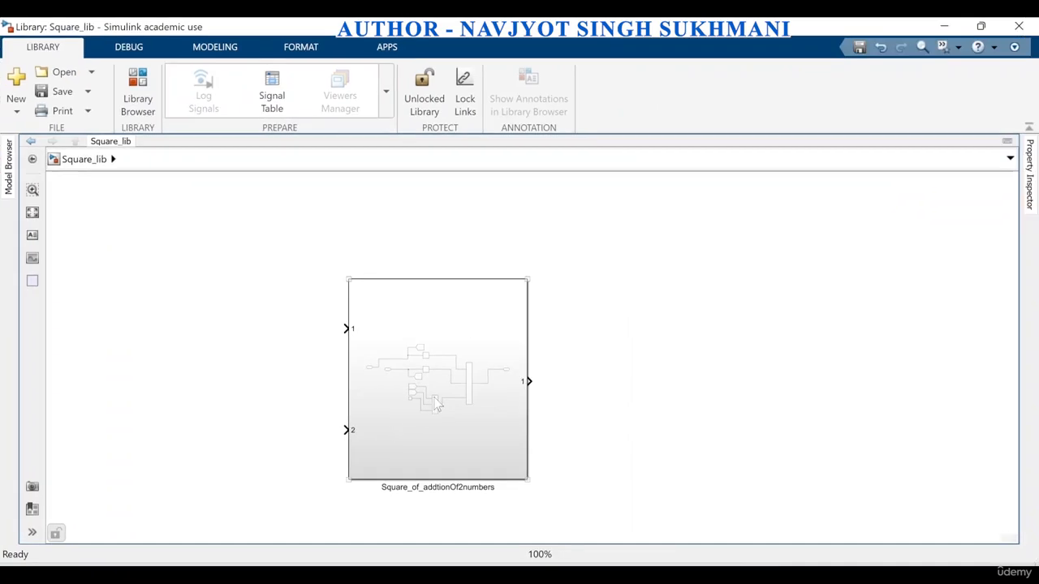
Start adding a mask icon image to the Square_of_addtionOf2numbers library block
click(435, 403)
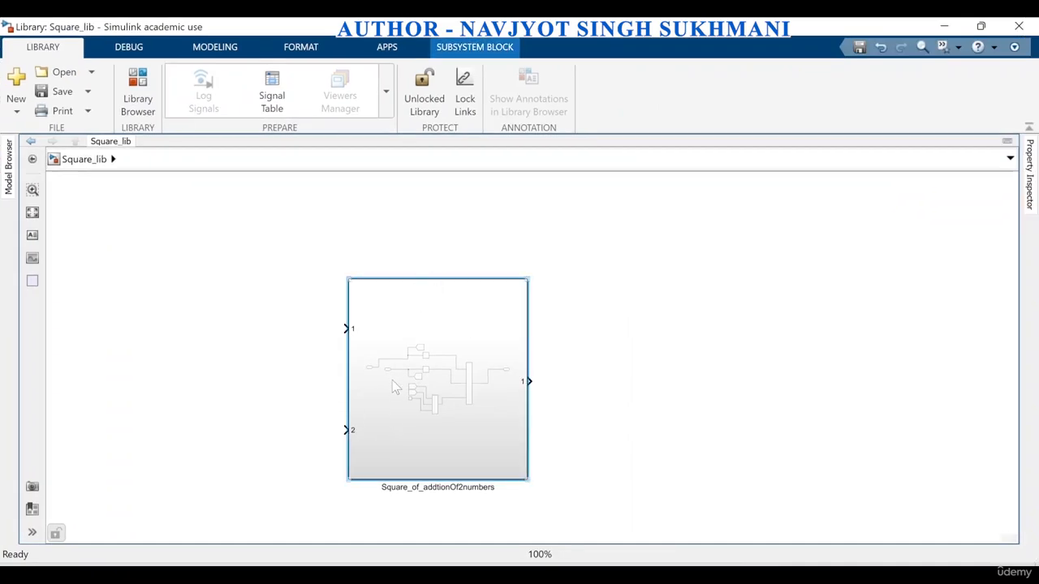
right_click(392, 387)
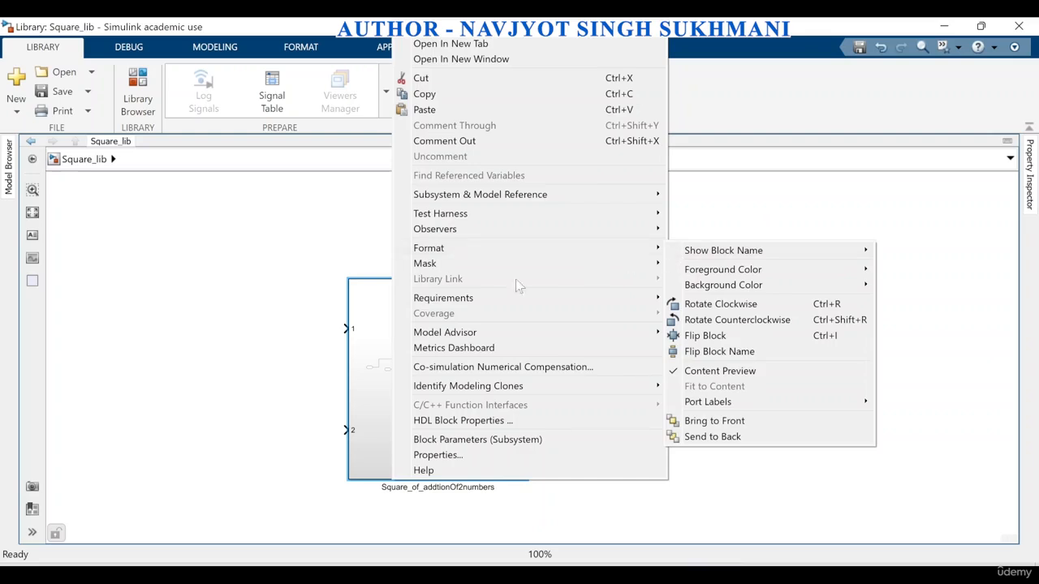
click(195, 385)
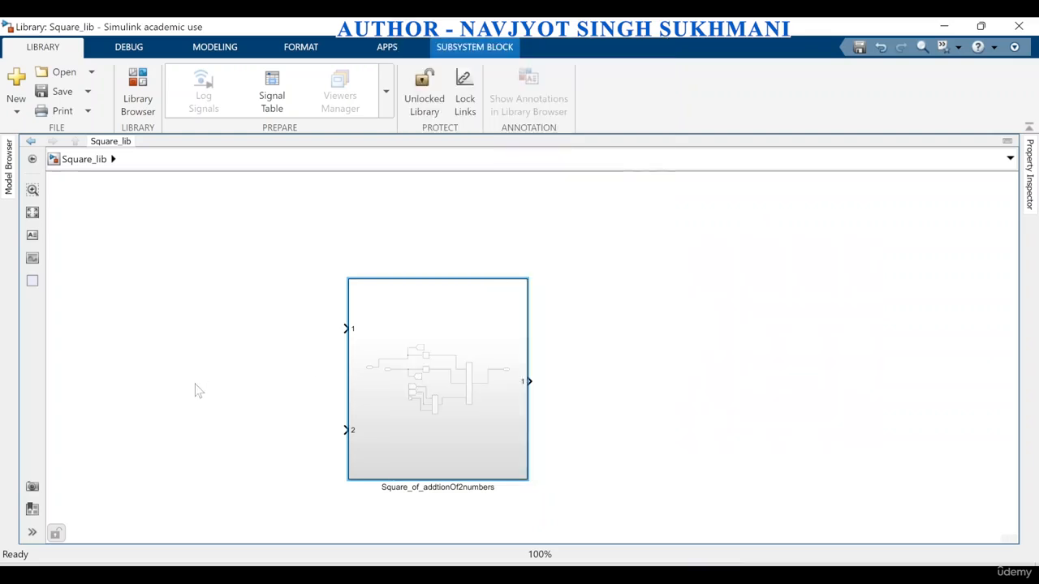
right_click(429, 388)
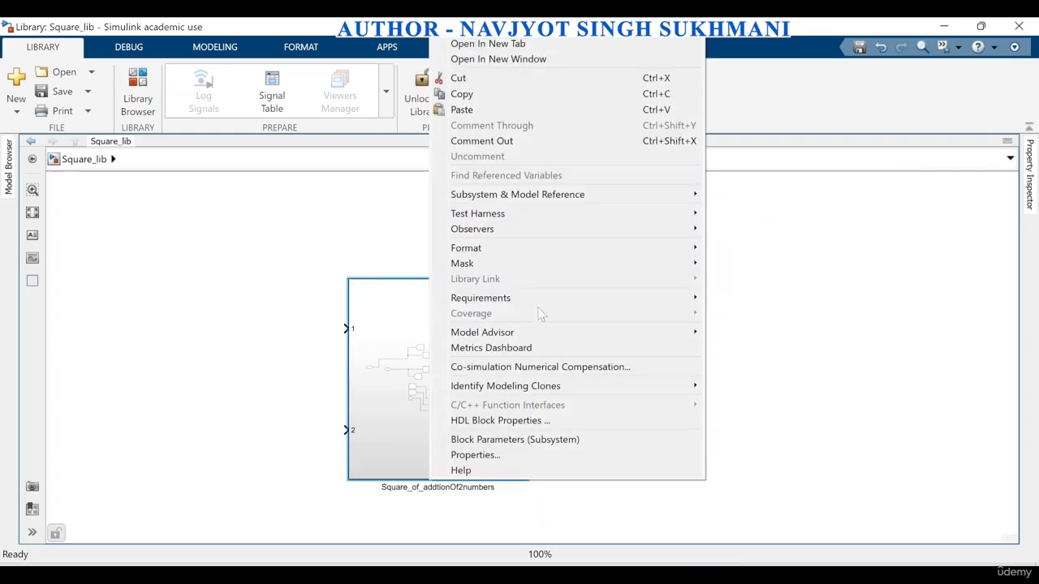
mouse_move(690, 266)
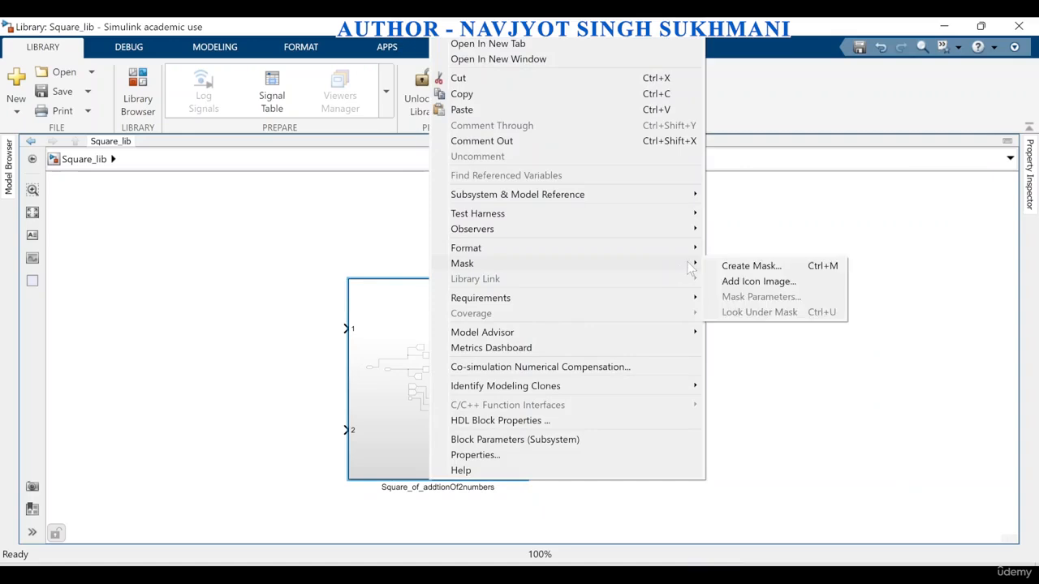
click(739, 282)
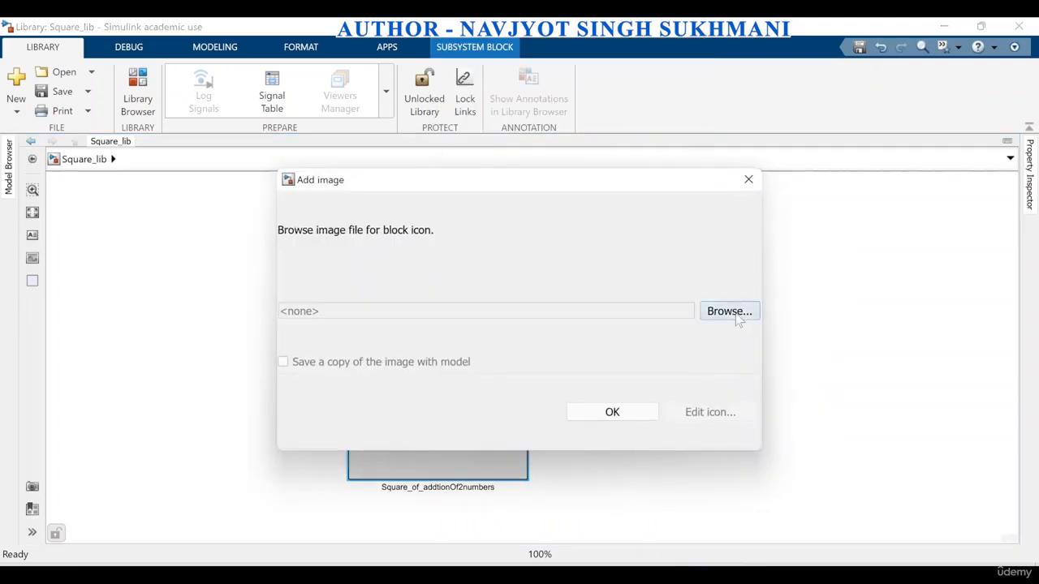
Try to apply main-qimg-0317cdc3866b15564c48d40b954789de.jpg from Desktop's MBD_Course image folder as the block icon
click(729, 311)
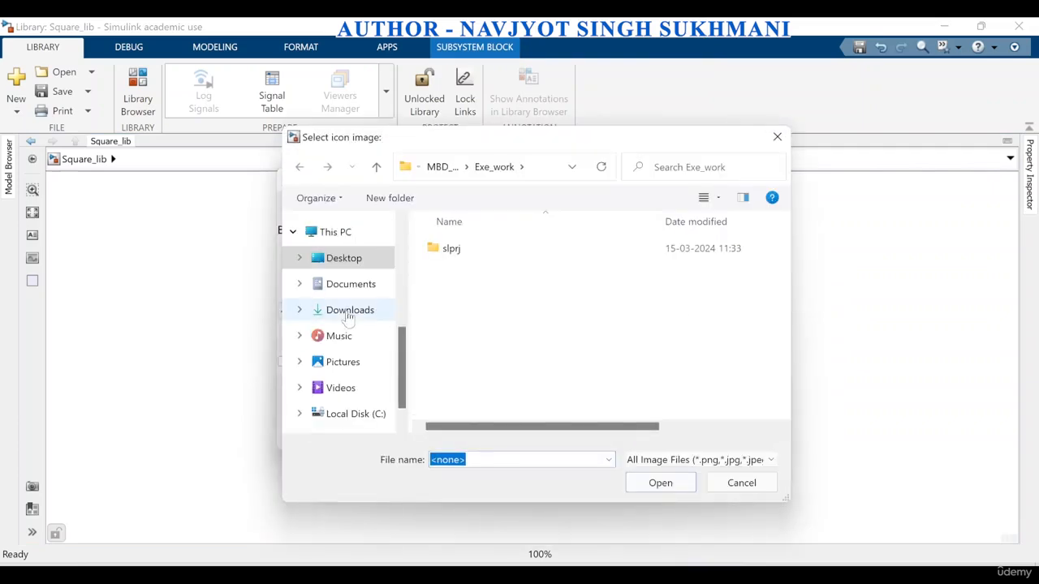
click(346, 258)
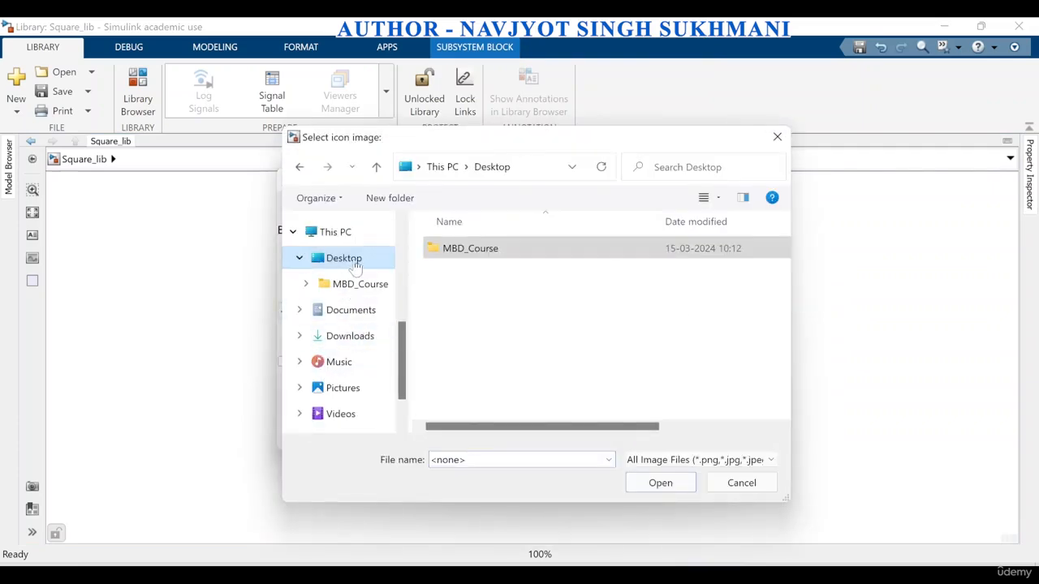
double_click(555, 260)
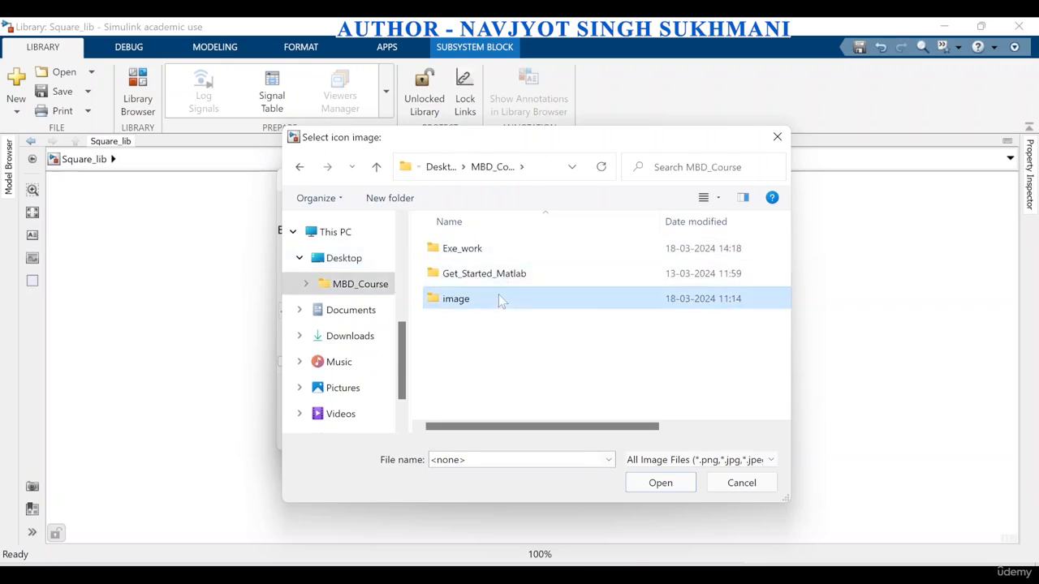
double_click(503, 297)
scroll(507, 363, down, 5)
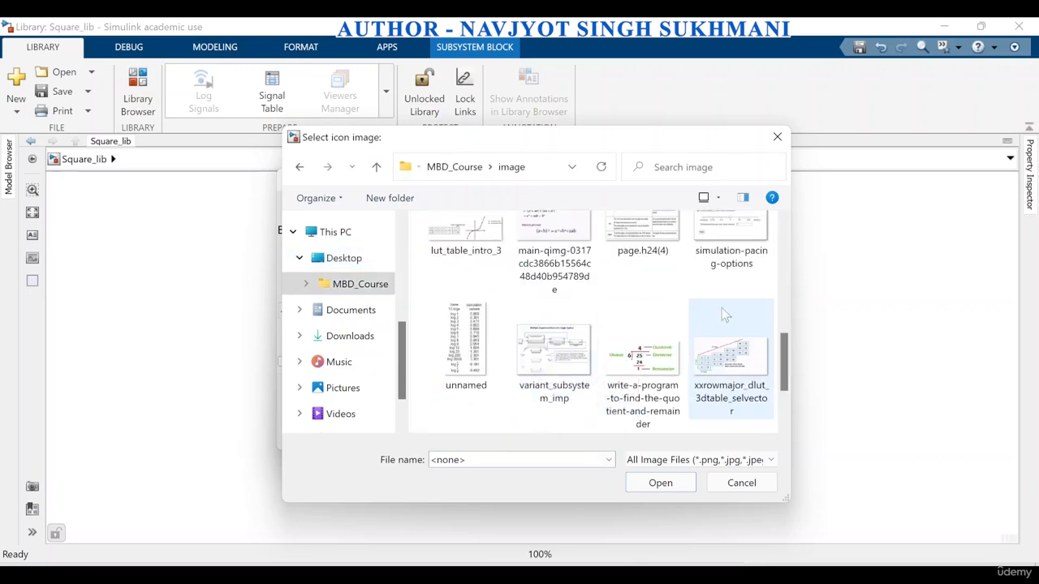
scroll(593, 362, up, 5)
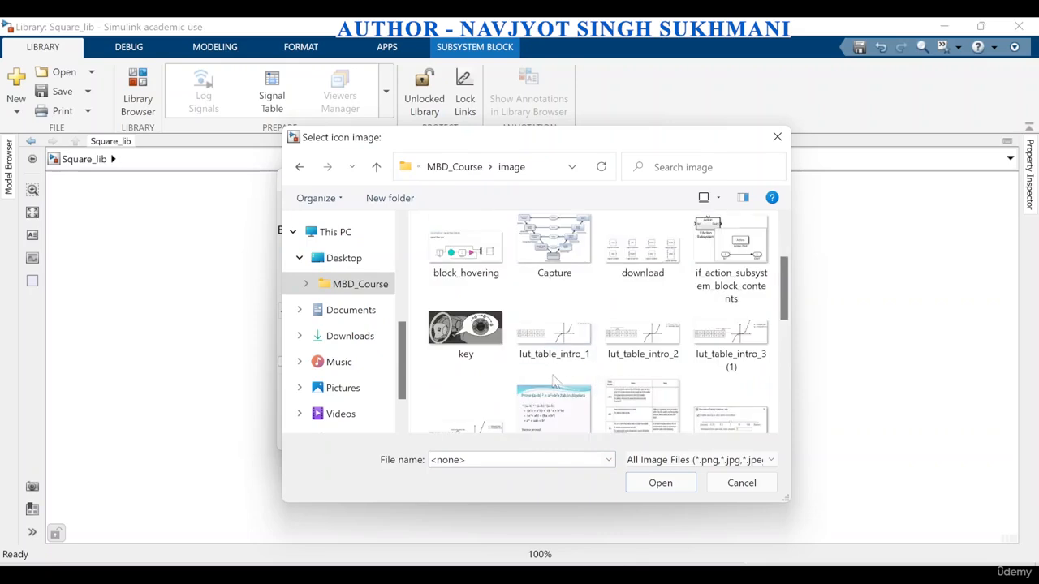
scroll(555, 381, down, 1)
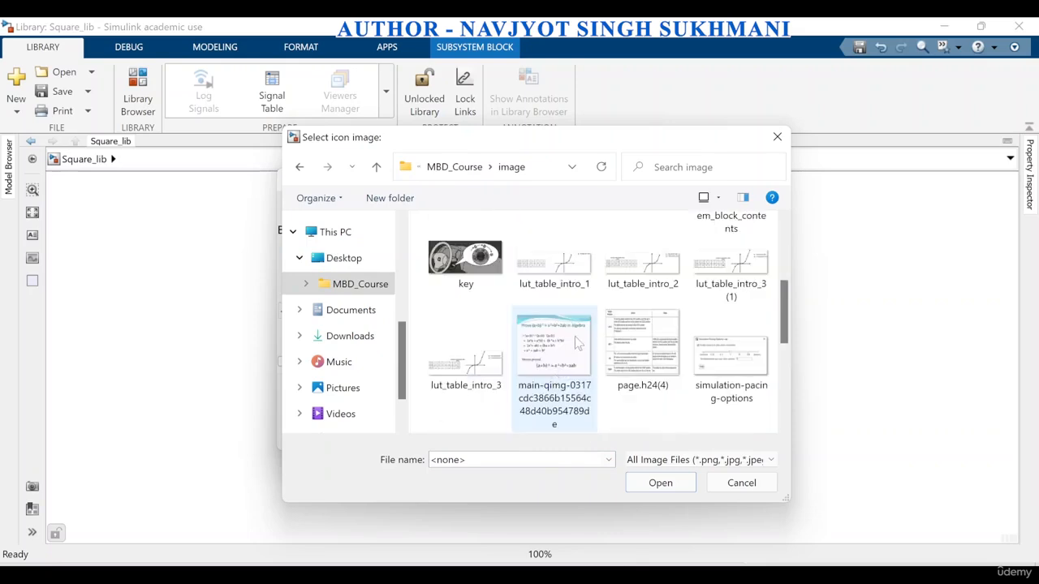
click(568, 349)
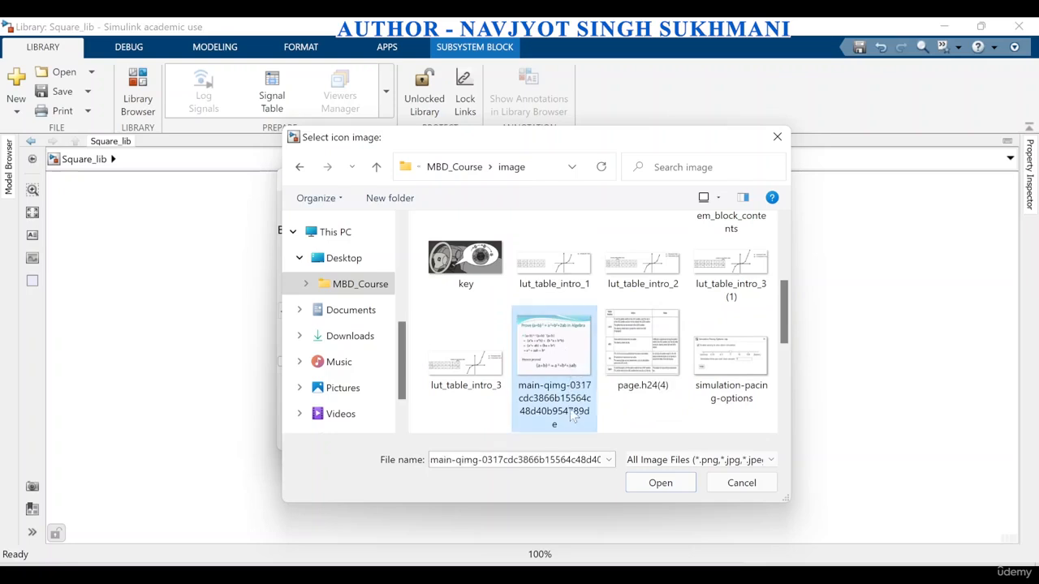
click(655, 489)
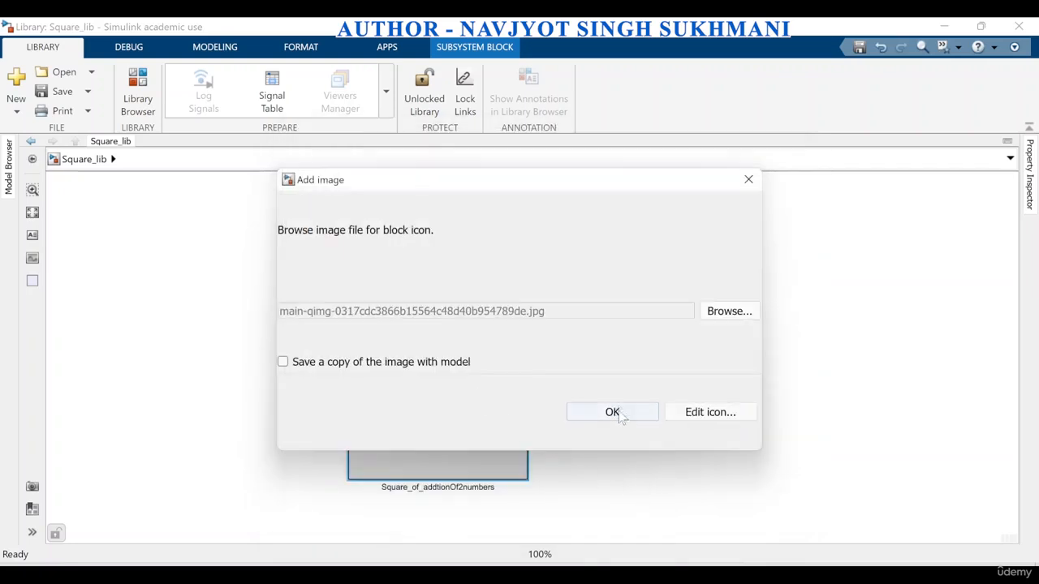
click(616, 415)
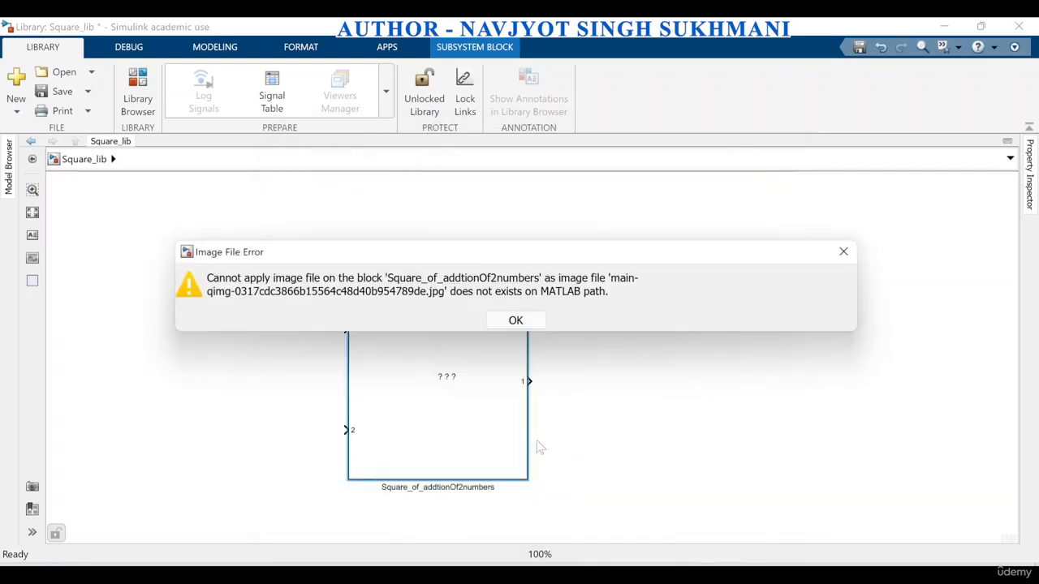
click(515, 321)
Look inside the library subsystem, return to the Square_lib top level, and enlarge the block to about twice its width
double_click(455, 382)
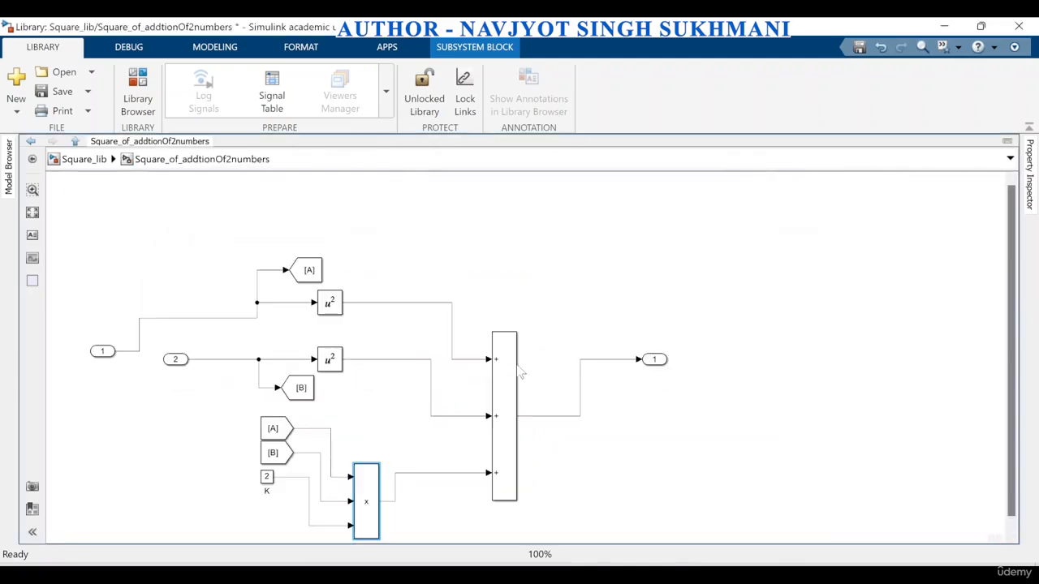
click(81, 159)
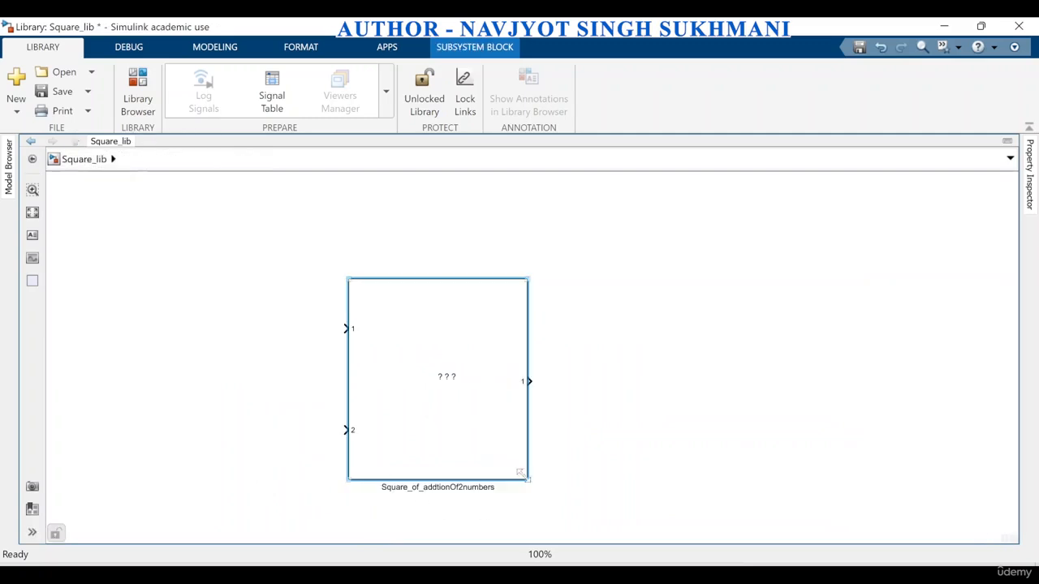
drag(529, 480, 711, 508)
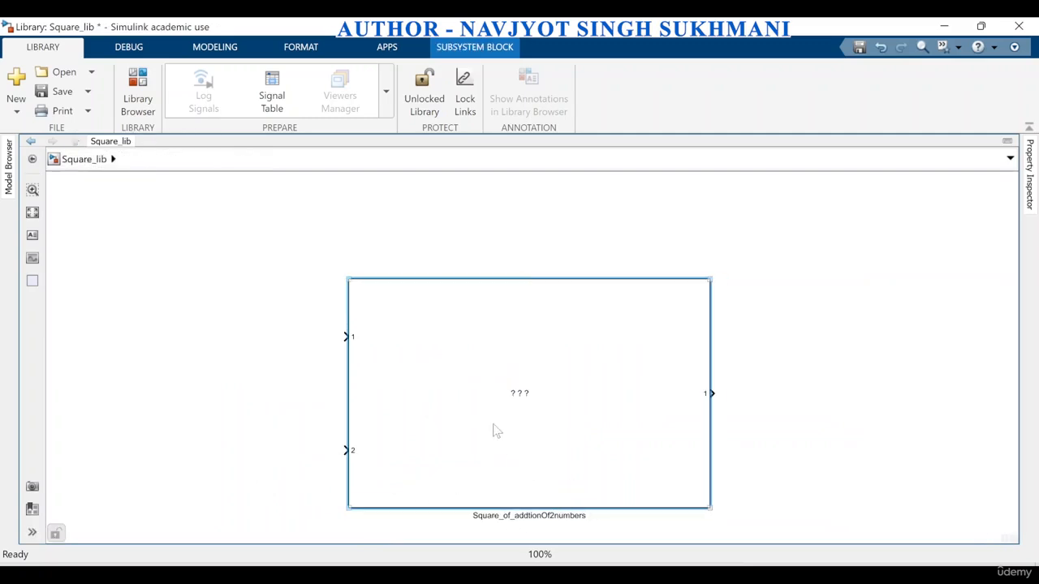
Try to replace the block's mask icon image with key.png from Desktop's MBD_Course image folder
right_click(506, 418)
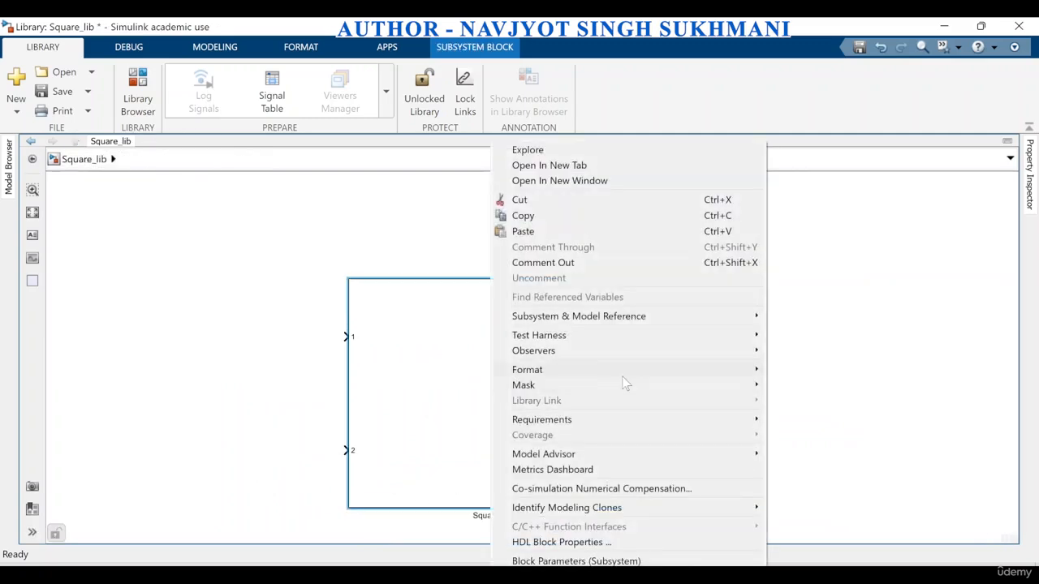
mouse_move(658, 386)
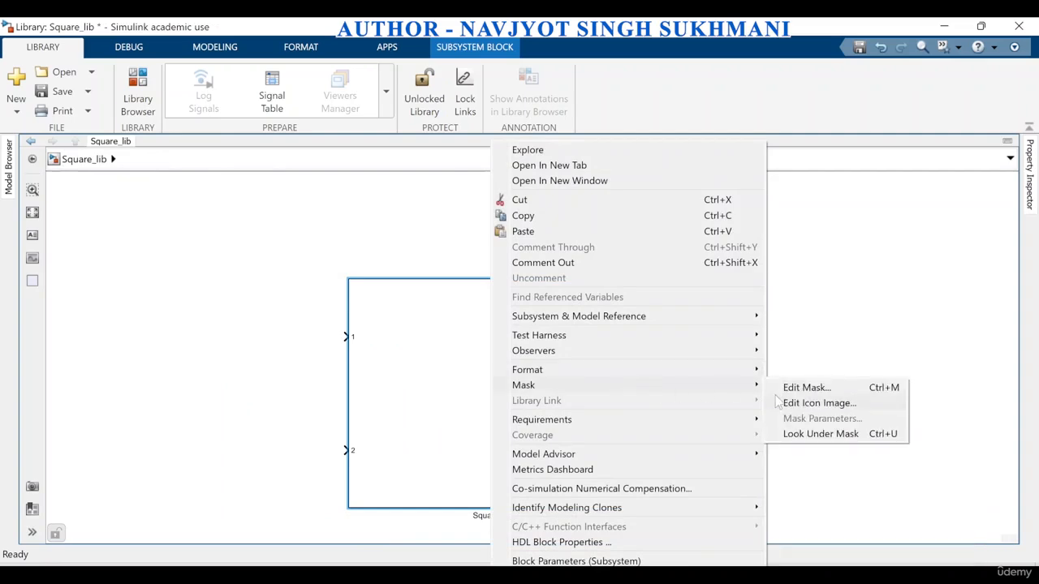
click(817, 403)
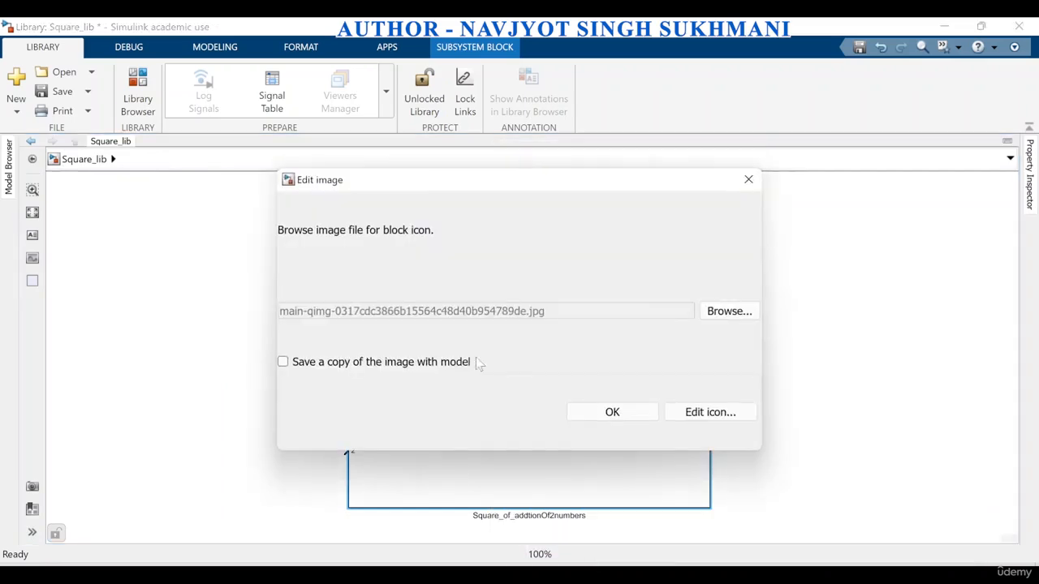
click(712, 318)
click(344, 258)
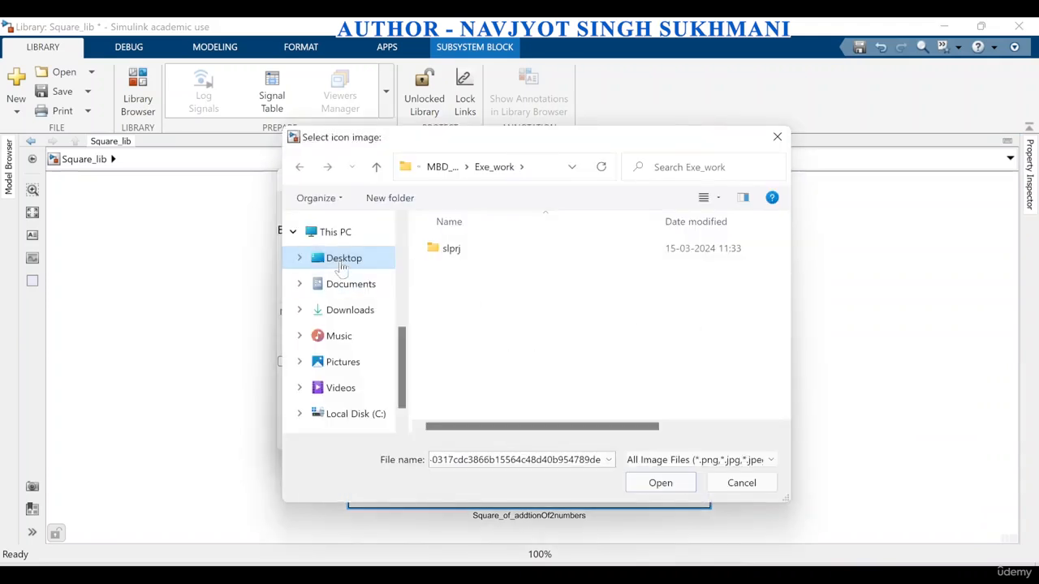
double_click(548, 256)
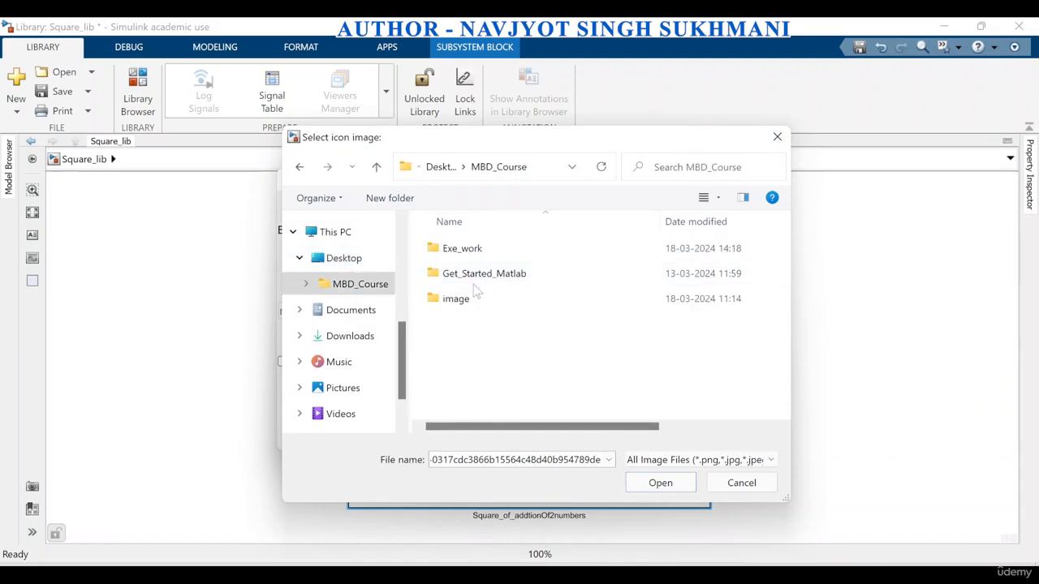
double_click(543, 299)
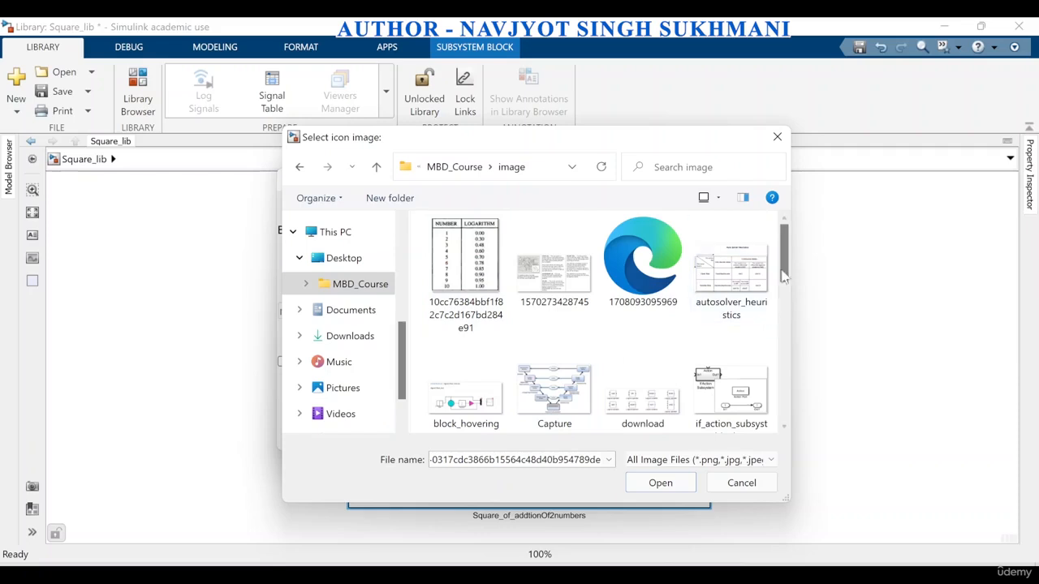
drag(784, 276, 773, 324)
click(465, 284)
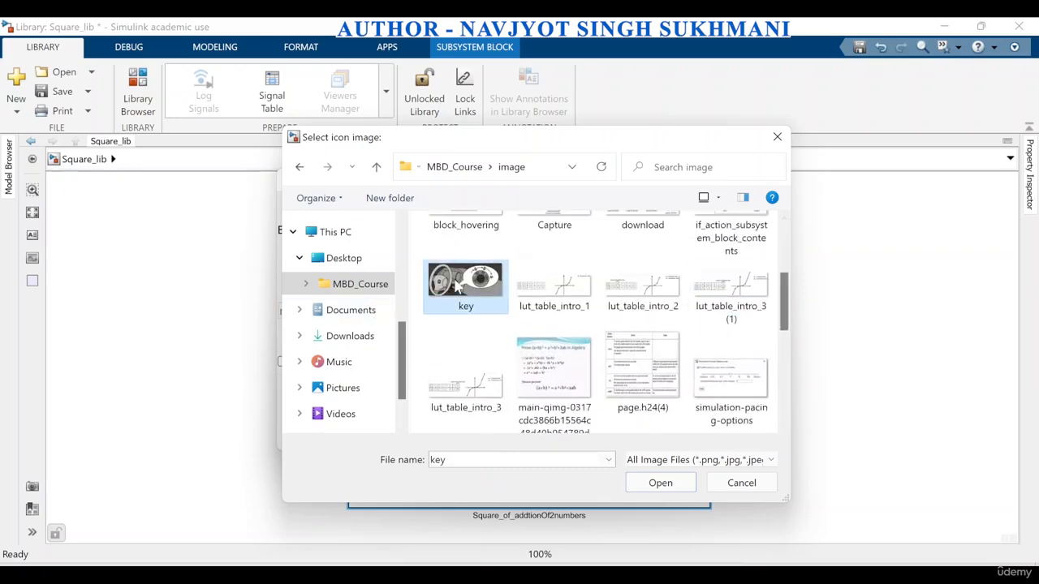
click(659, 483)
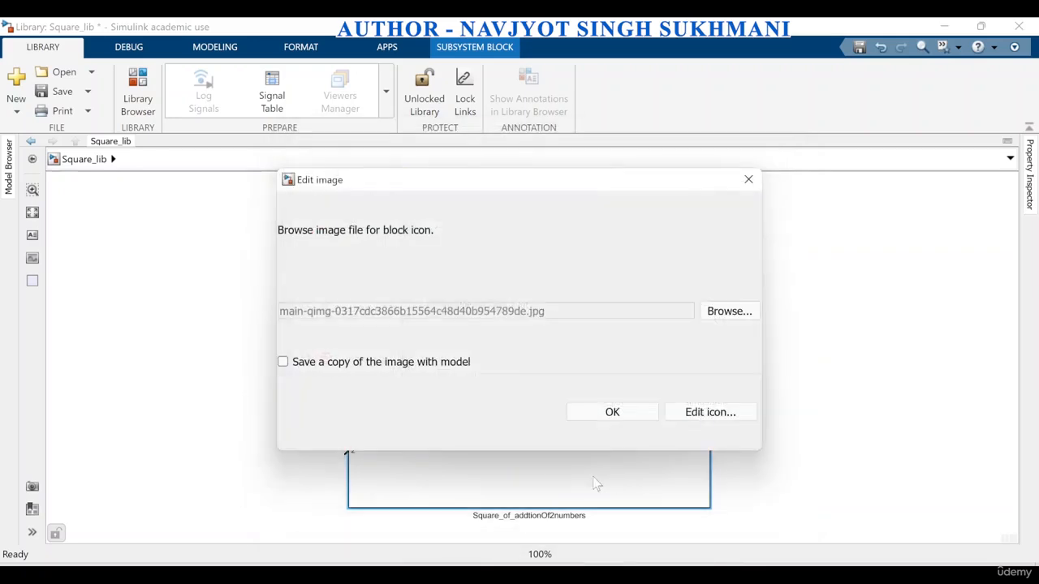
click(633, 410)
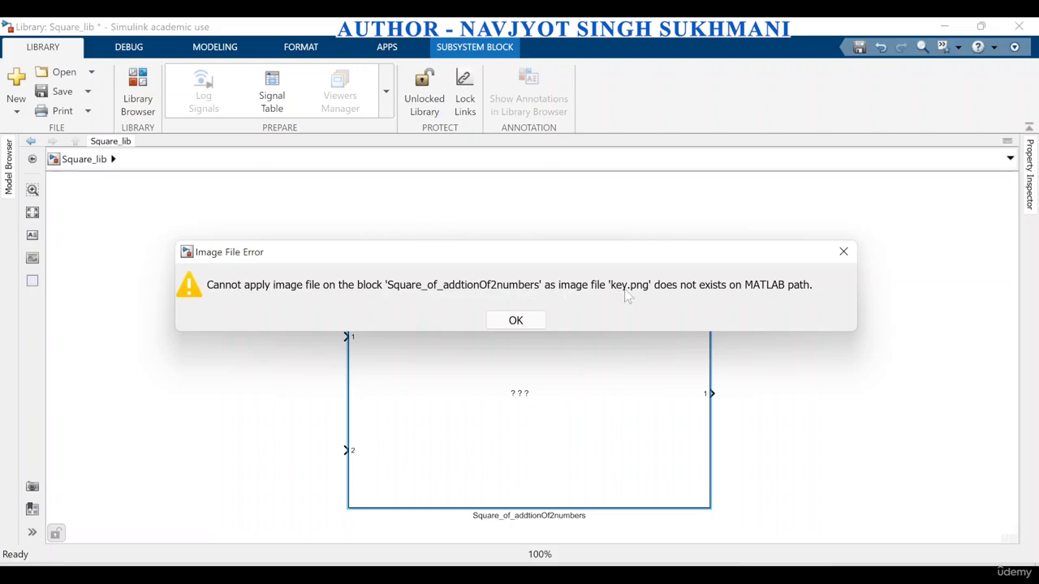
click(515, 320)
Switch to File Explorer and bring the MBD_Course image folder window to the front
mouse_move(523, 550)
click(439, 574)
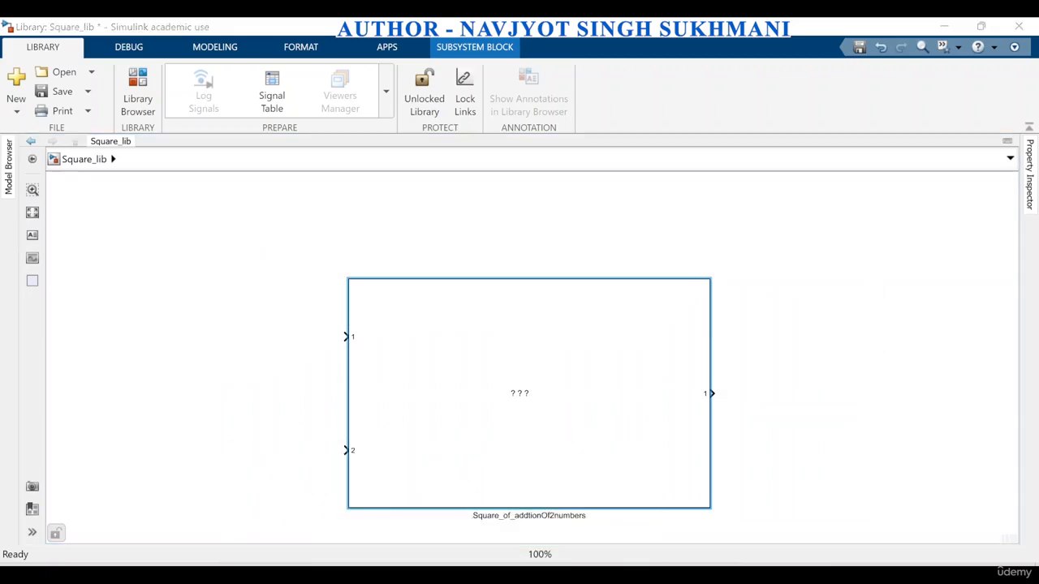
click(611, 525)
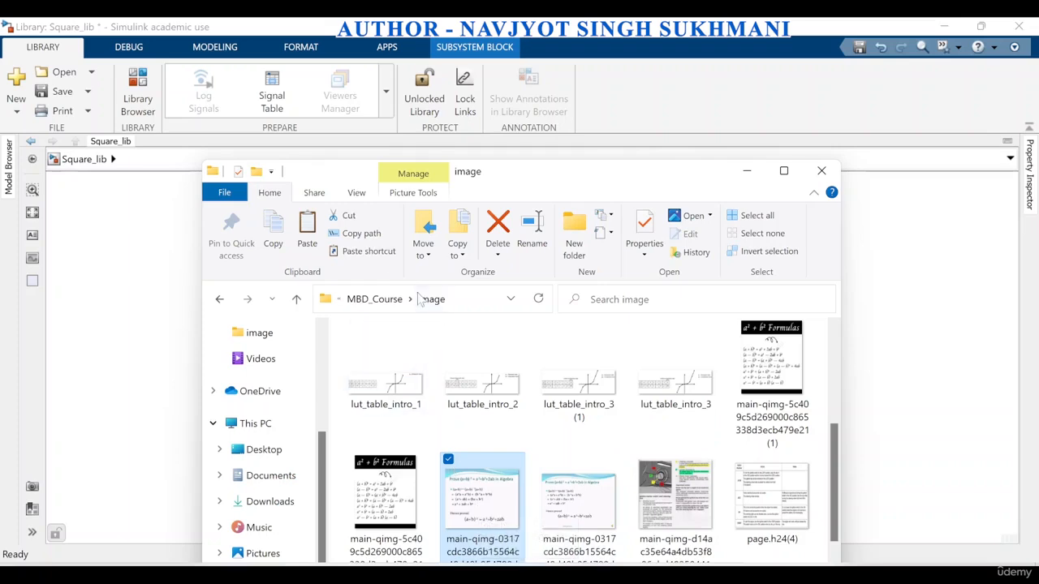
Place a copy of the selected main-qimg-0317cdc3866b15564c48d40b954789de image in MBD_Course's Exe_work folder and return to the Simulink library
click(388, 299)
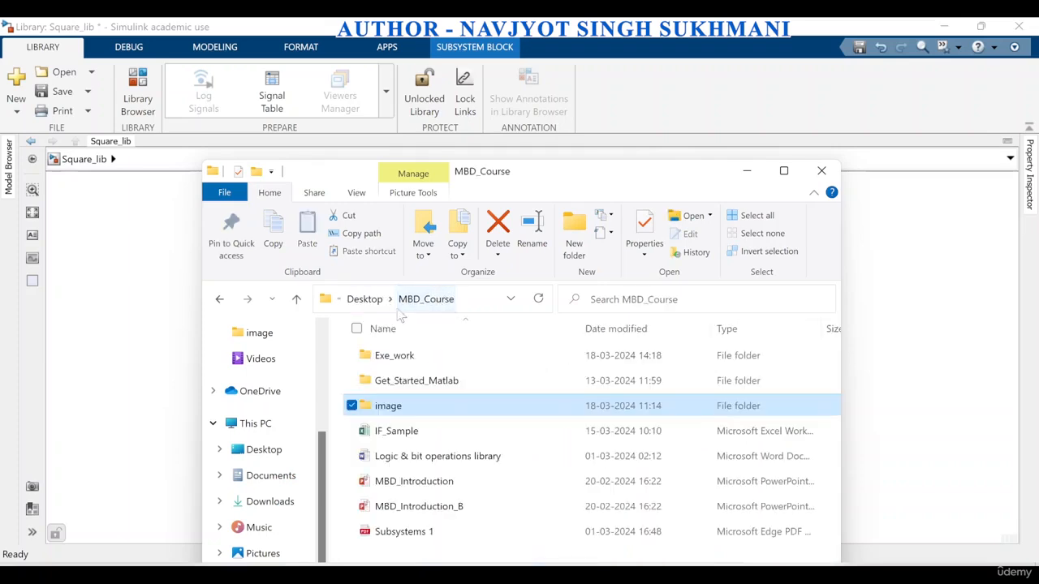
double_click(375, 355)
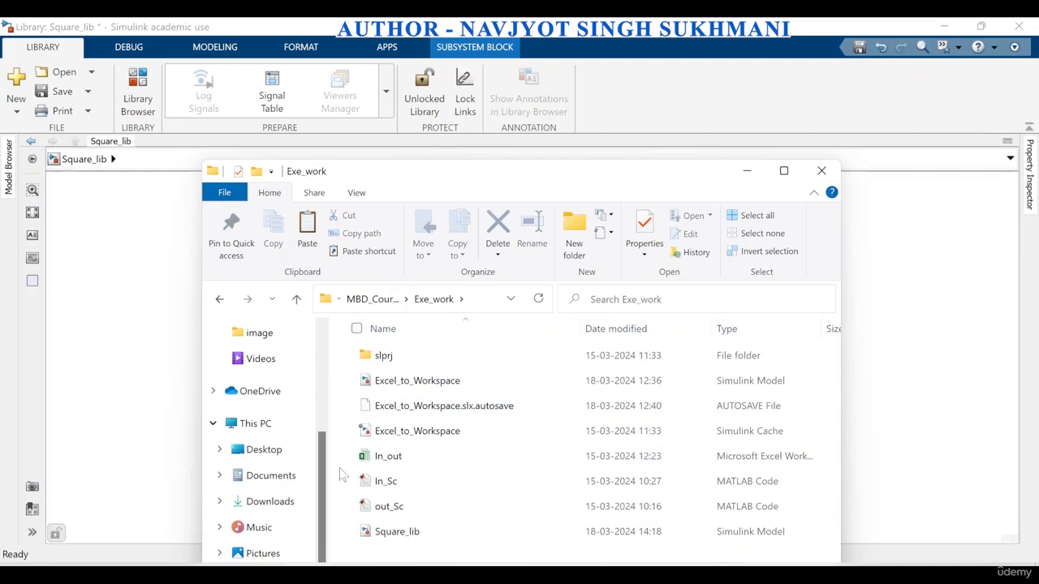
click(755, 170)
Set main-qimg-0317cdc3866b15564c48d40b954789de from the Exe_work folder as the block's mask icon image, and shift the block slightly up on the canvas
right_click(560, 362)
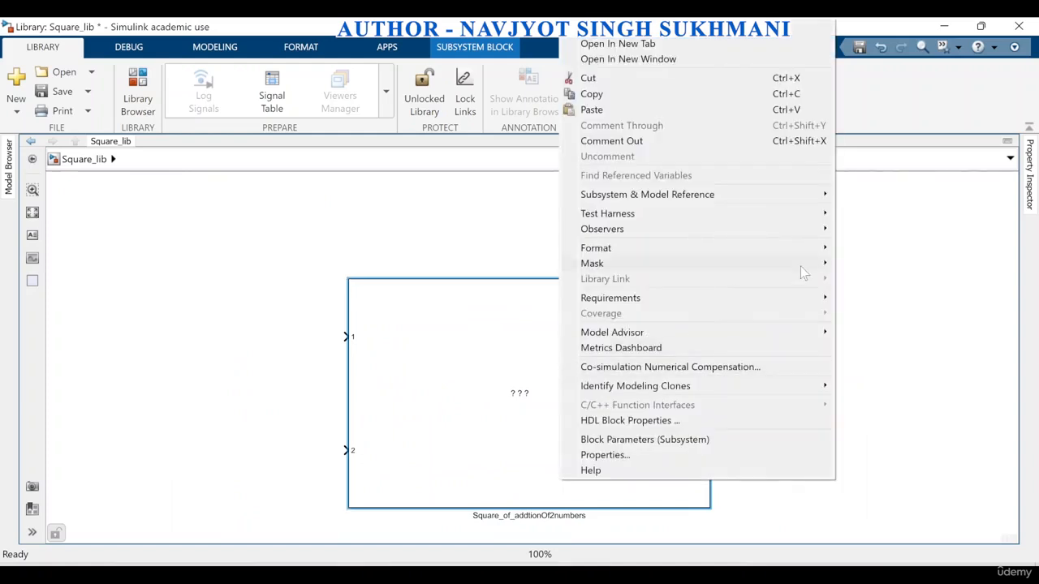
mouse_move(813, 265)
click(870, 281)
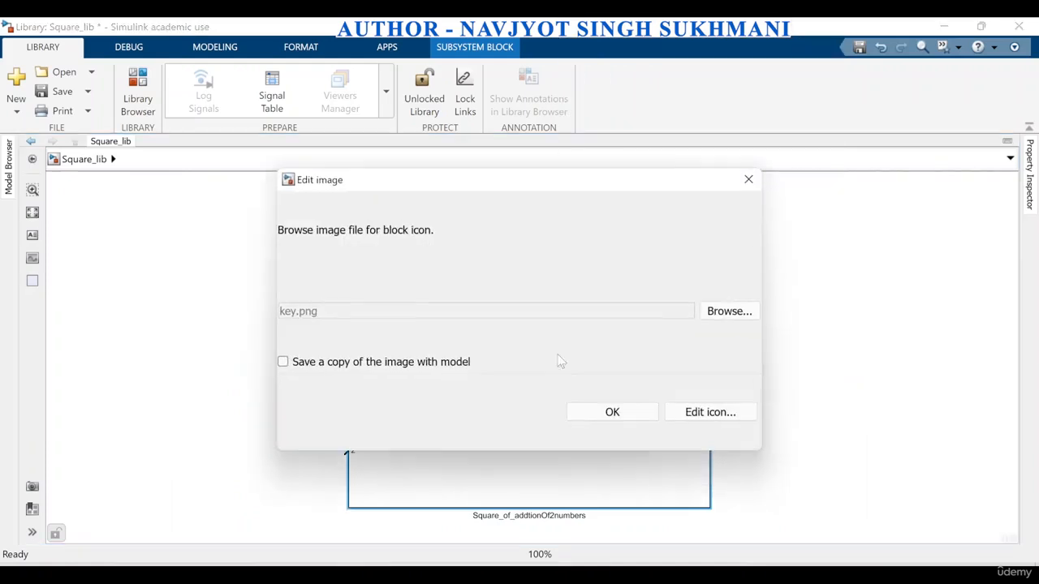
click(727, 312)
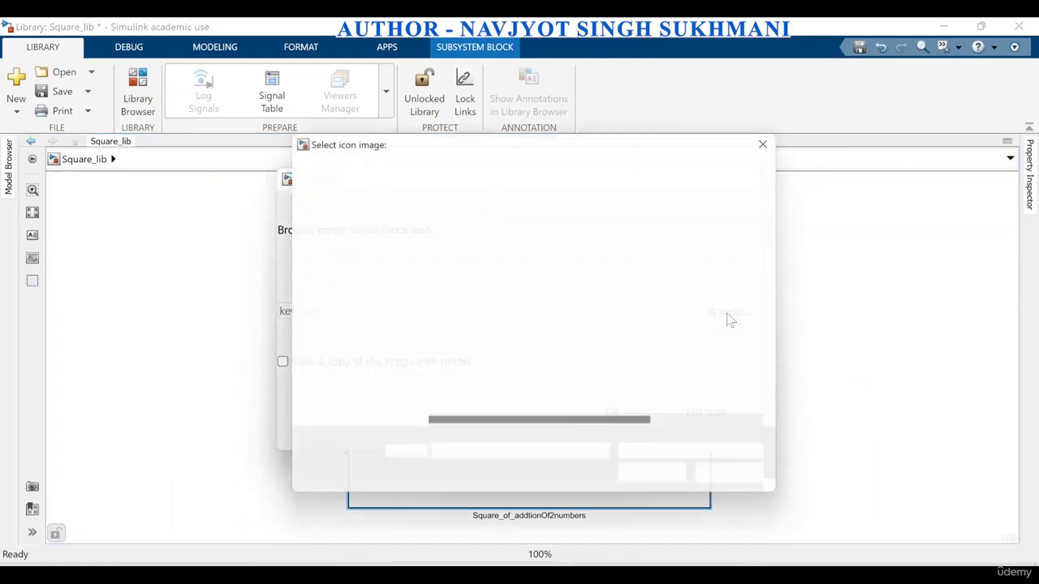
click(573, 305)
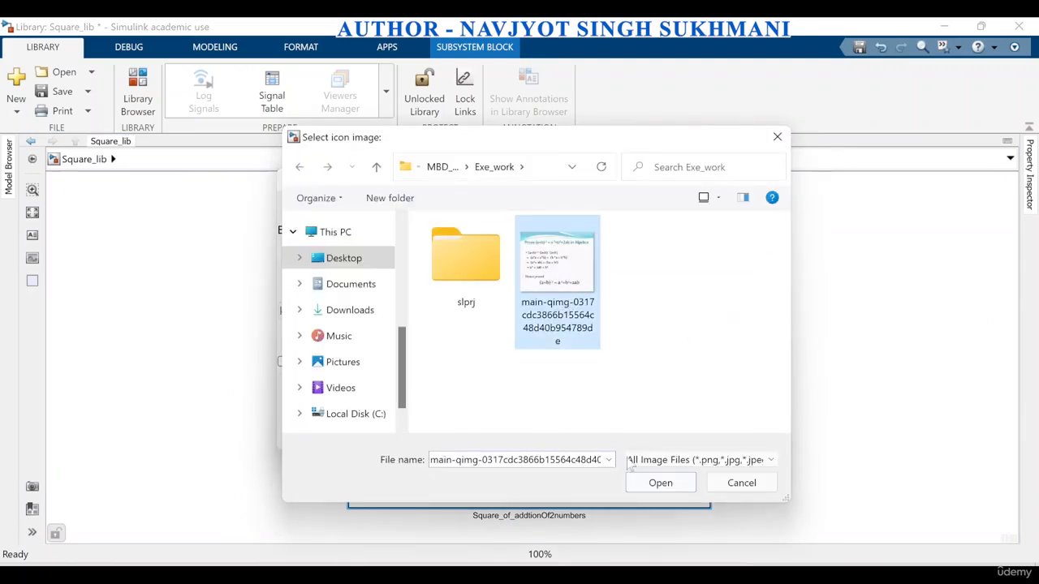
click(660, 483)
click(620, 421)
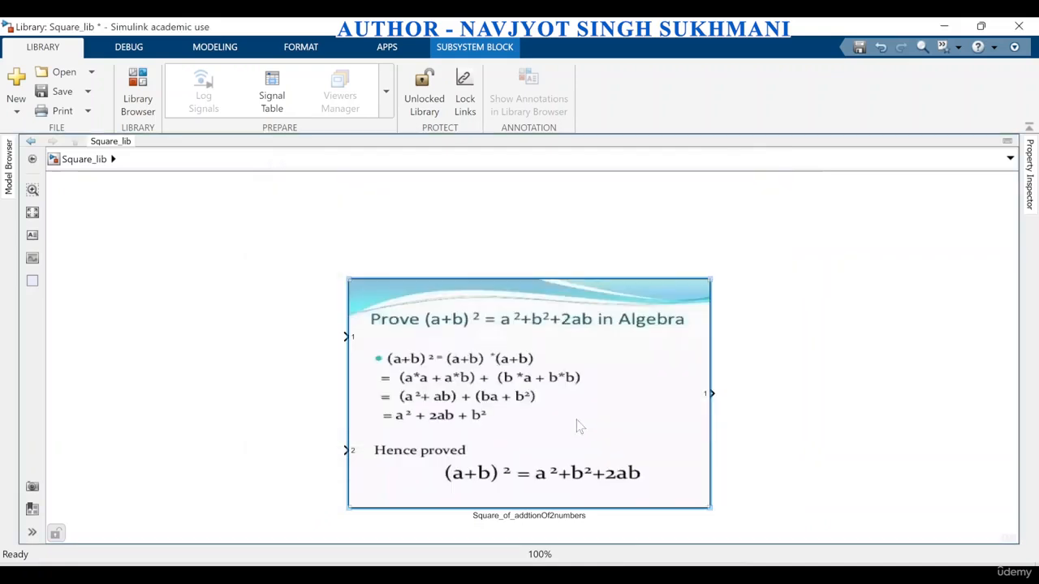
drag(542, 416, 480, 384)
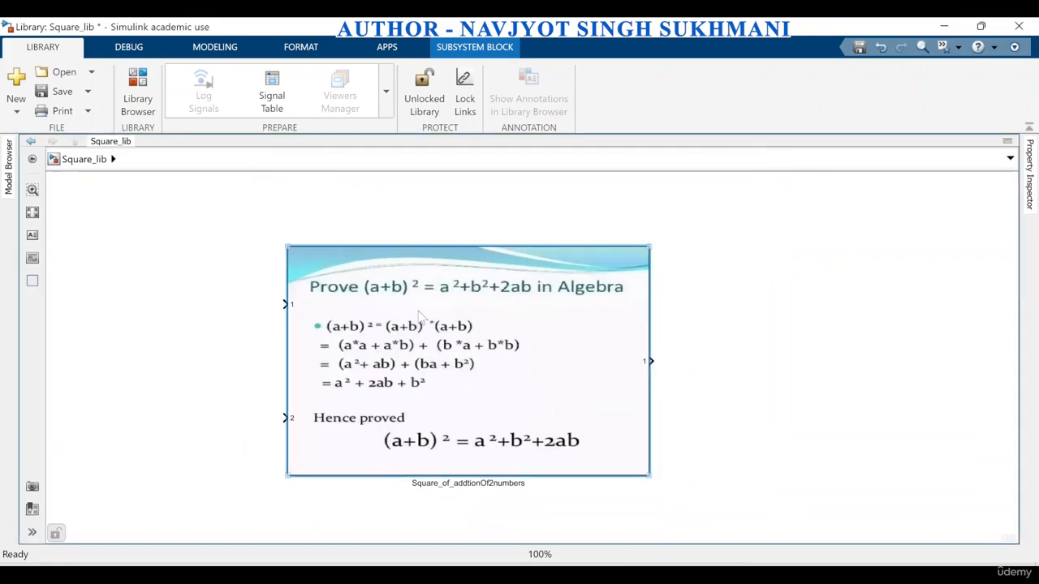
drag(552, 336, 598, 342)
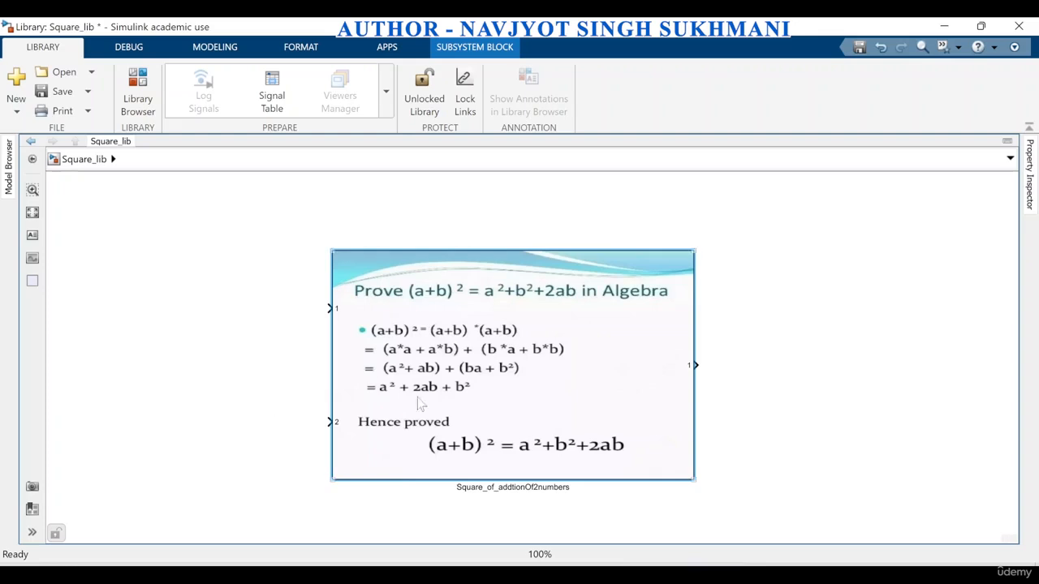
Open the Mask Editor for the Square_of_addtionOf2numbers block and look over its mask and parameter commands
right_click(574, 424)
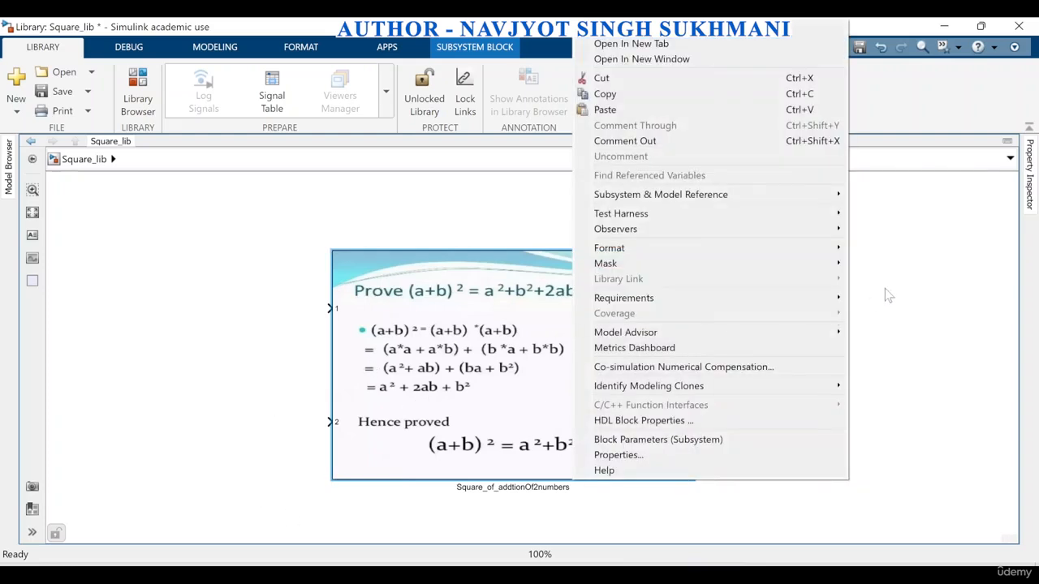
mouse_move(803, 263)
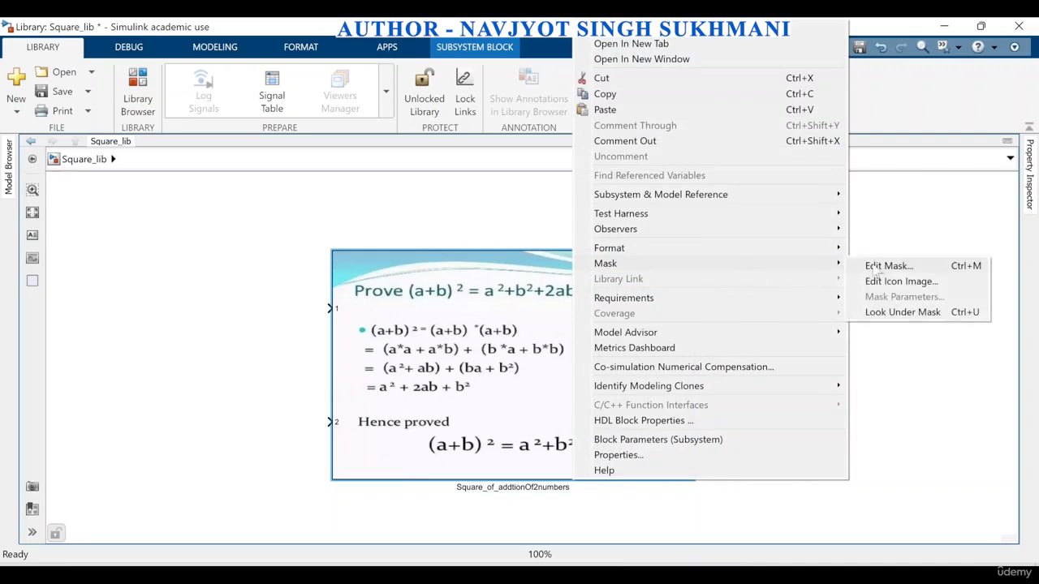
click(876, 267)
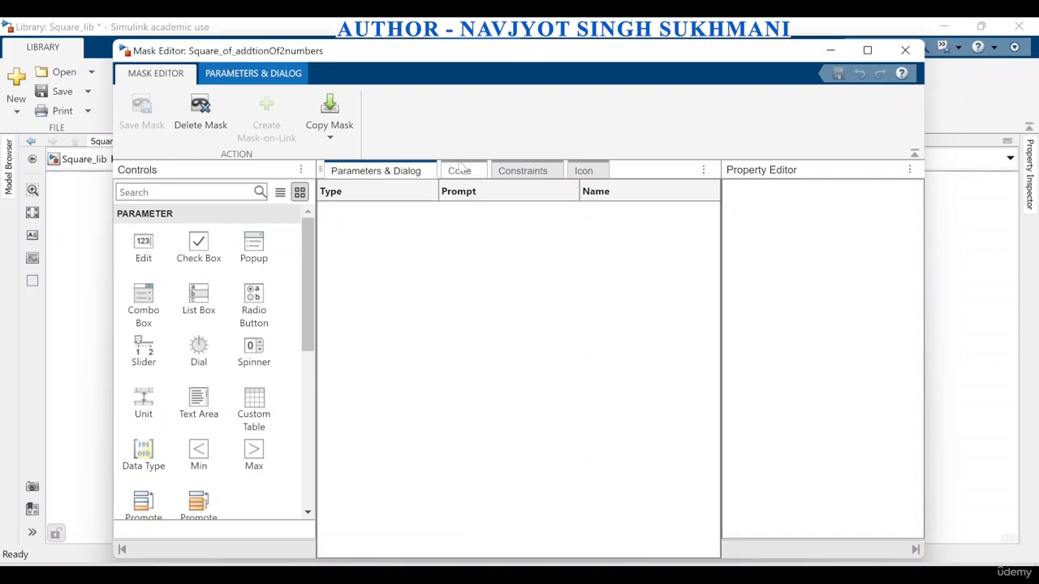
click(365, 248)
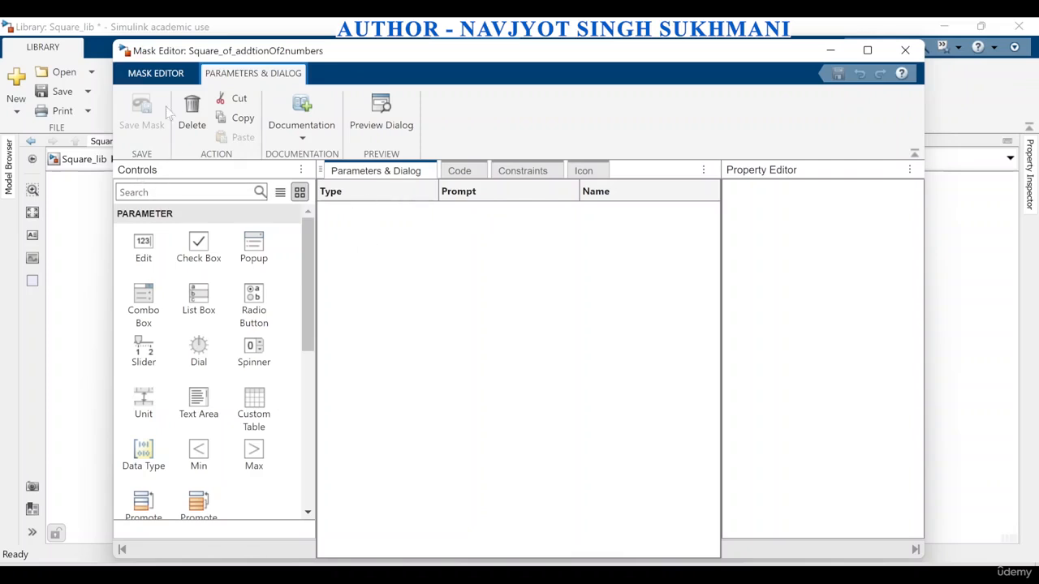
click(154, 75)
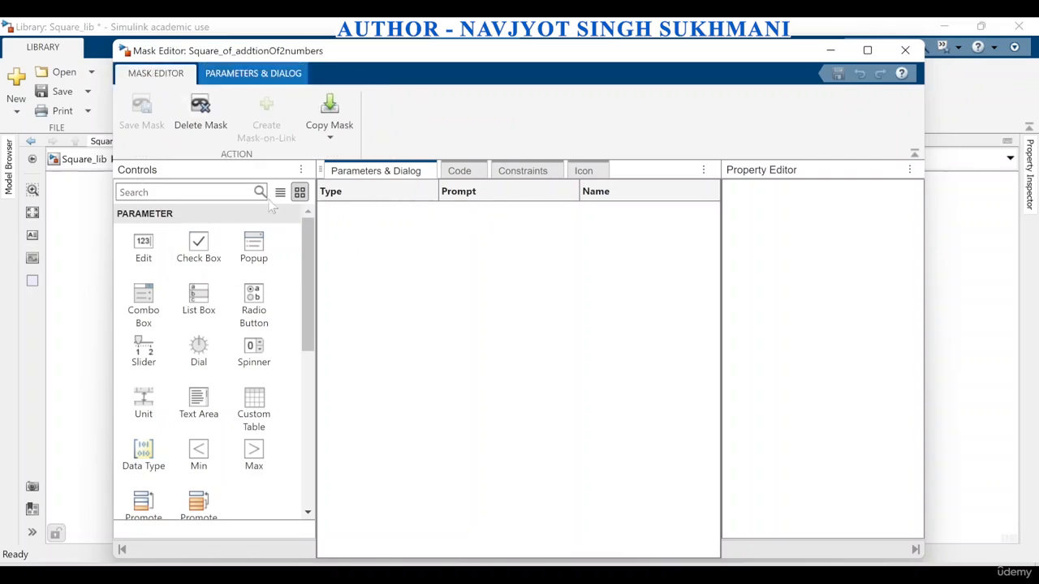
click(338, 146)
click(431, 318)
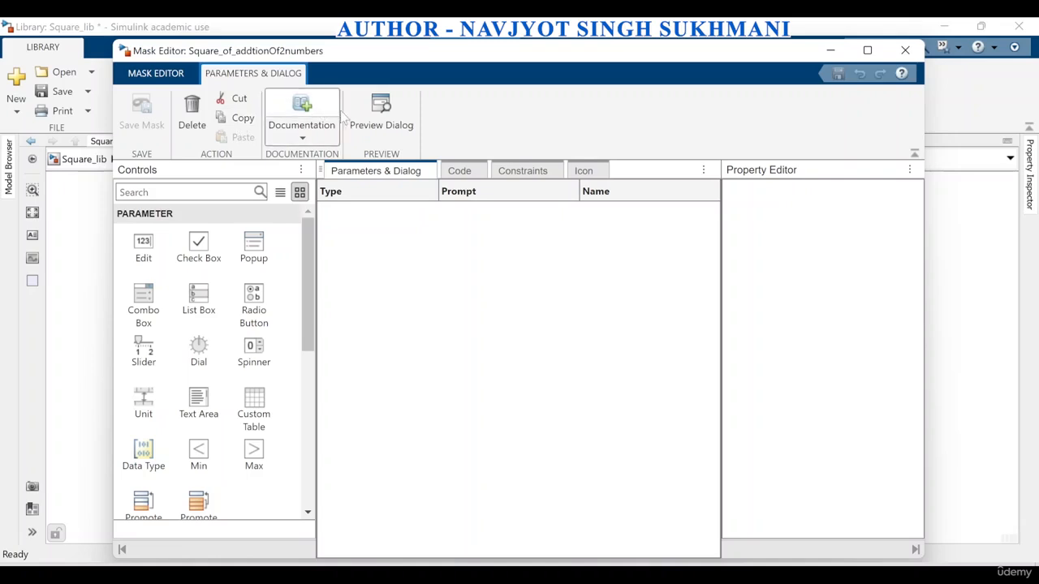
Add mask documentation with the type "(A+B)^2" and the description "A^2+B^2+2AB"
click(302, 134)
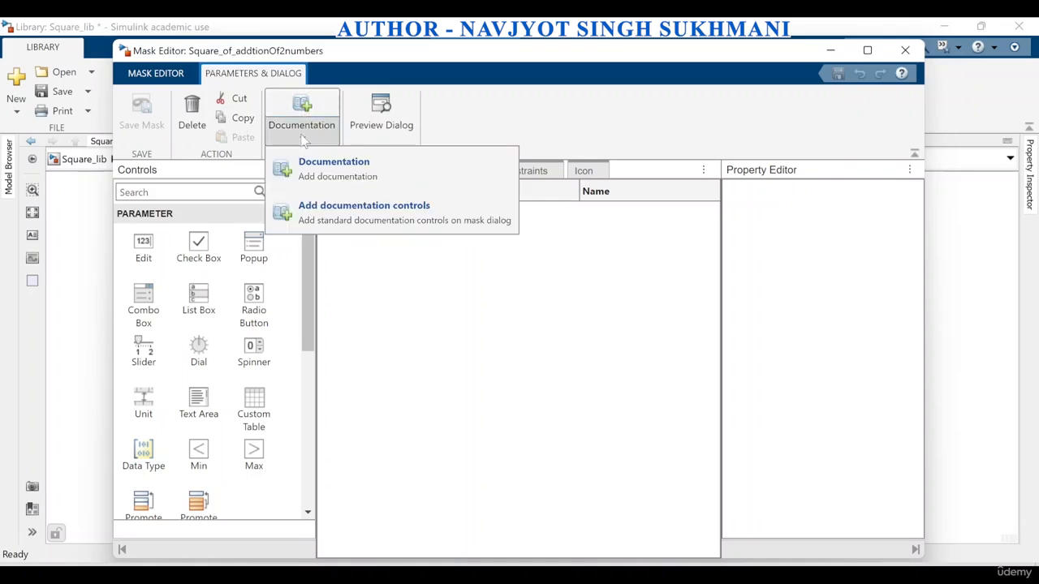
click(333, 167)
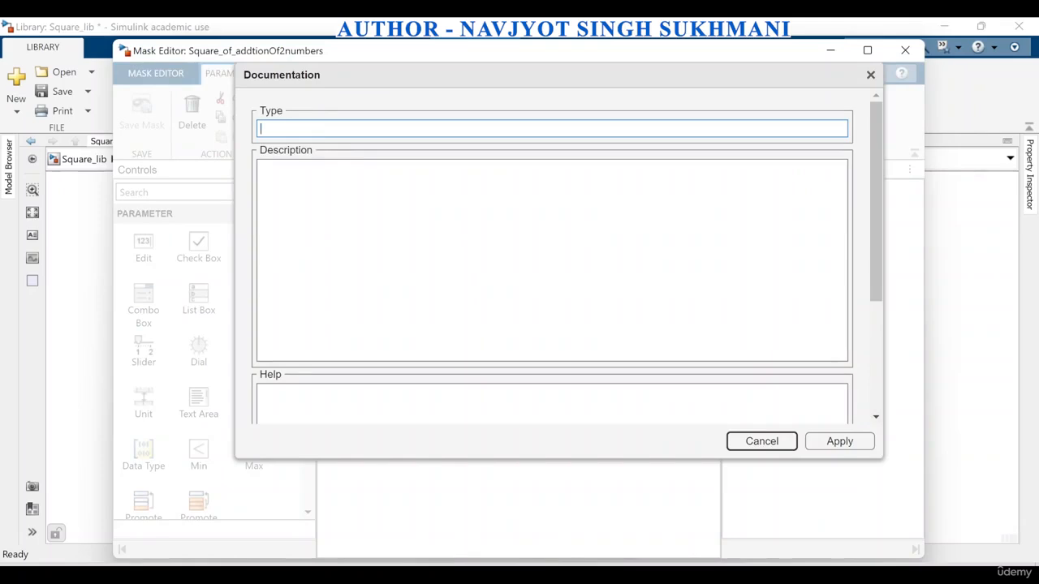
text((A+B)^2)
click(261, 168)
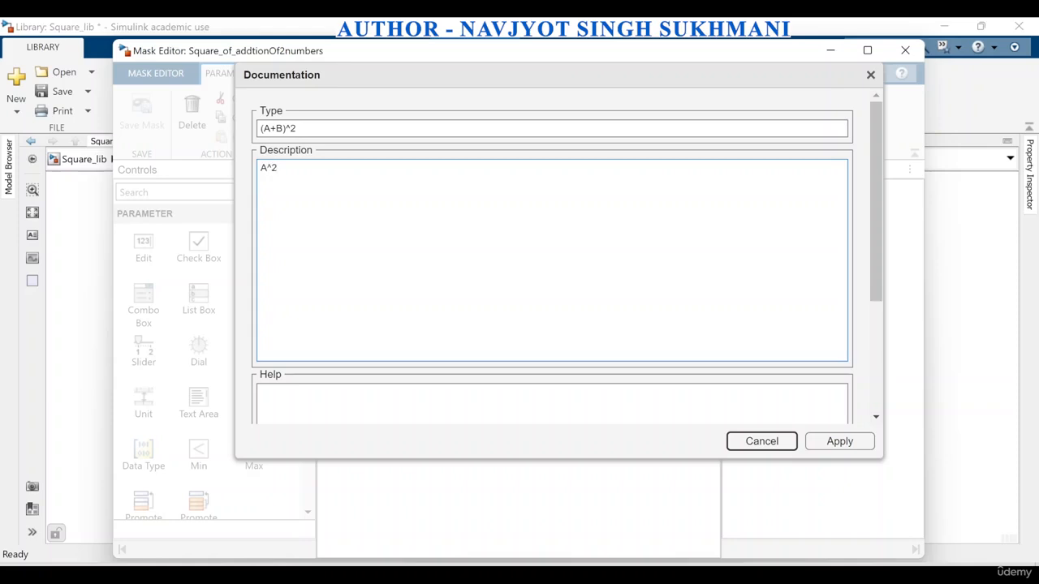
text(B^2+2AB)
Copy the type expression to the front of the description so that it reads "(A+B)^2 = A^2+B^2+2AB"
drag(298, 129, 263, 129)
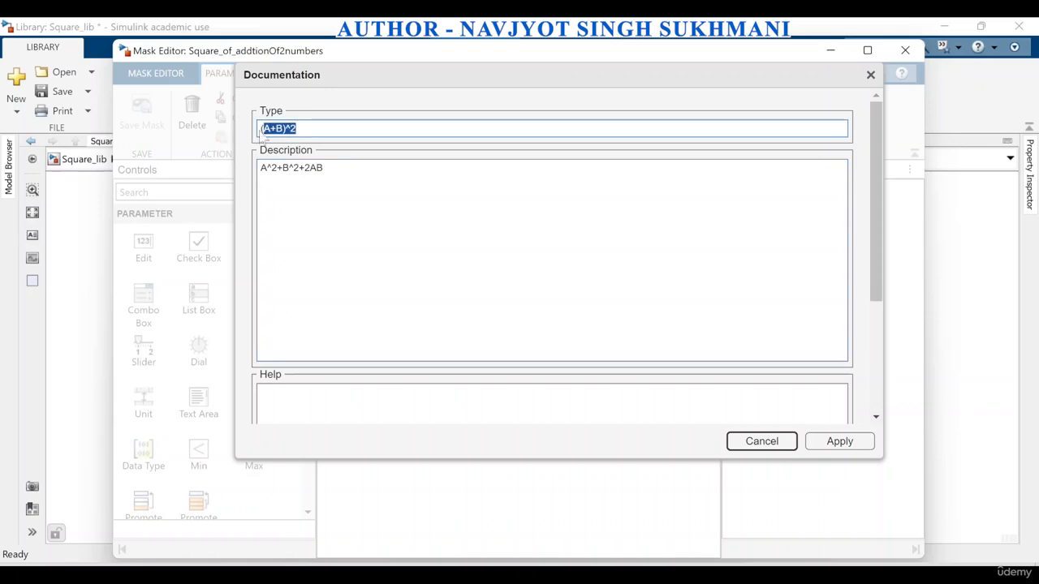
click(298, 128)
key(ctrl+a)
key(ctrl+c)
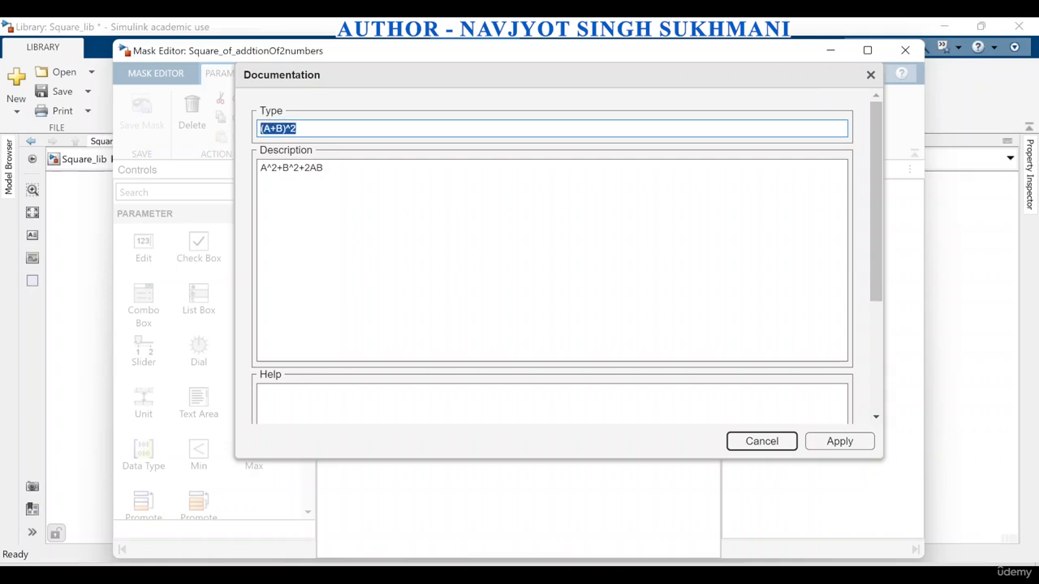
click(260, 168)
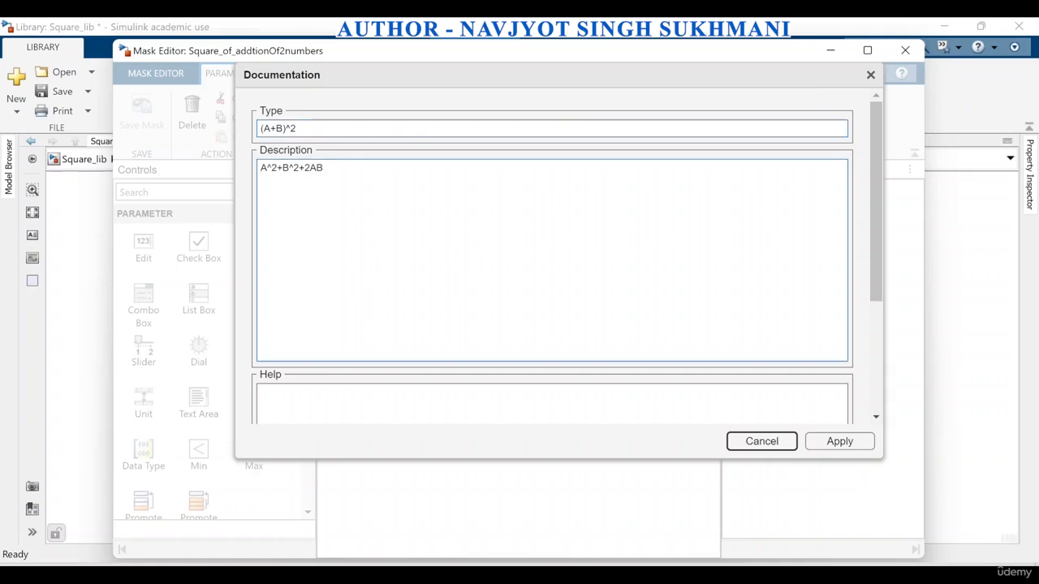
key(ctrl+v)
text(=)
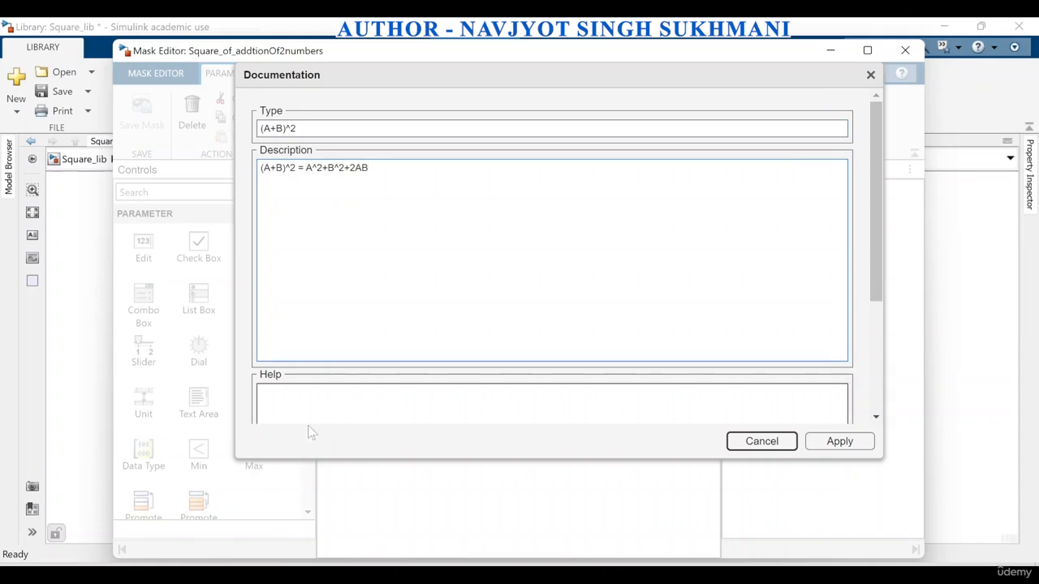
Enter the mask help text "Square Of Addition Of Two numbers" with "(A+B)^2 = A^2+B^2+2AB" on a second line
scroll(320, 370, down, 3)
scroll(321, 370, up, 3)
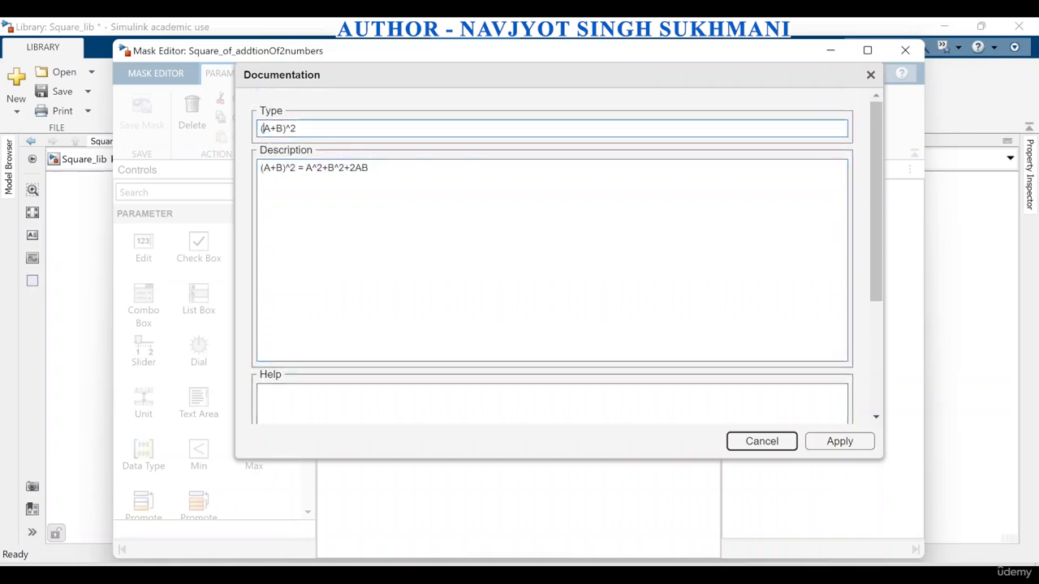
key(shift+Tab)
click(299, 129)
drag(370, 169, 245, 174)
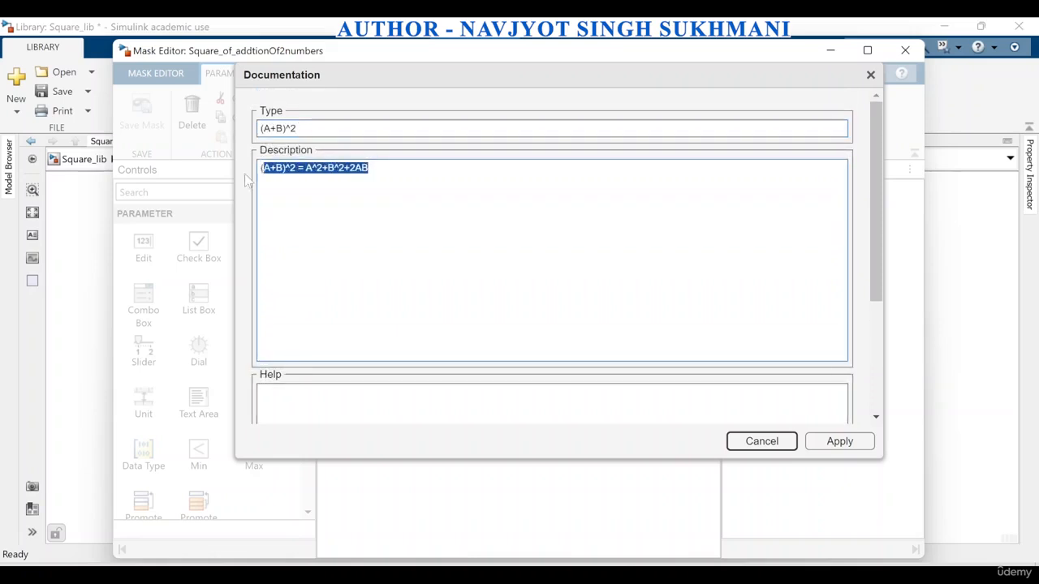
scroll(324, 243, down, 3)
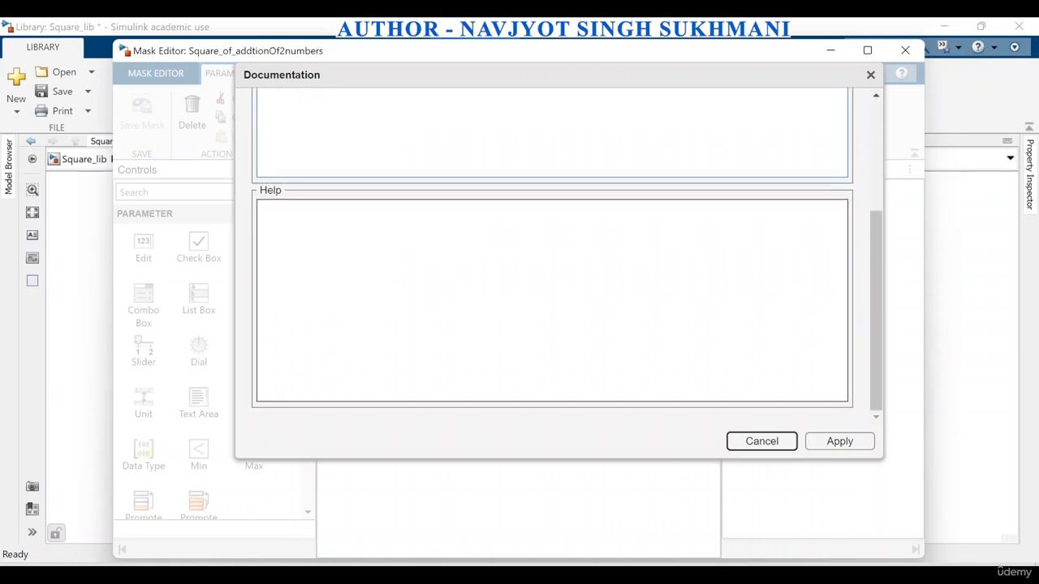
click(324, 244)
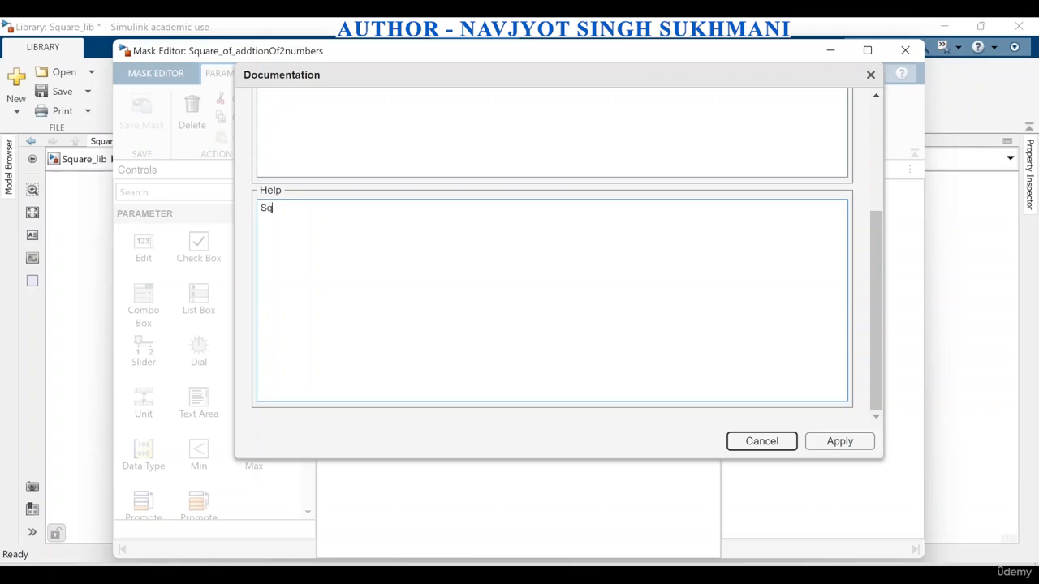
text(Square)
text(Of Addition Of Two n)
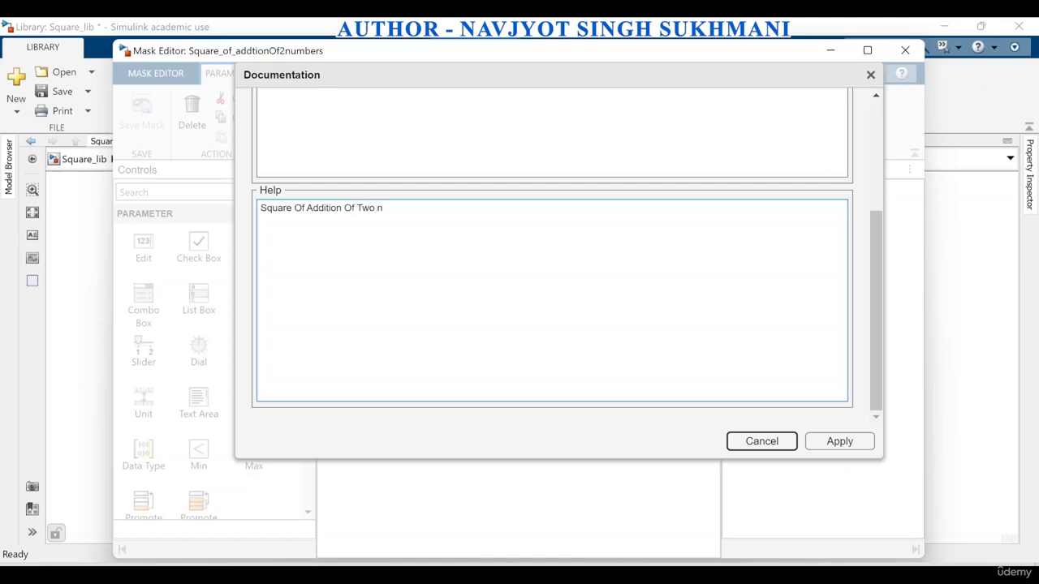
text(umbers)
key(Return)
text((A+B)^2 = A^2+B^2+2AB)
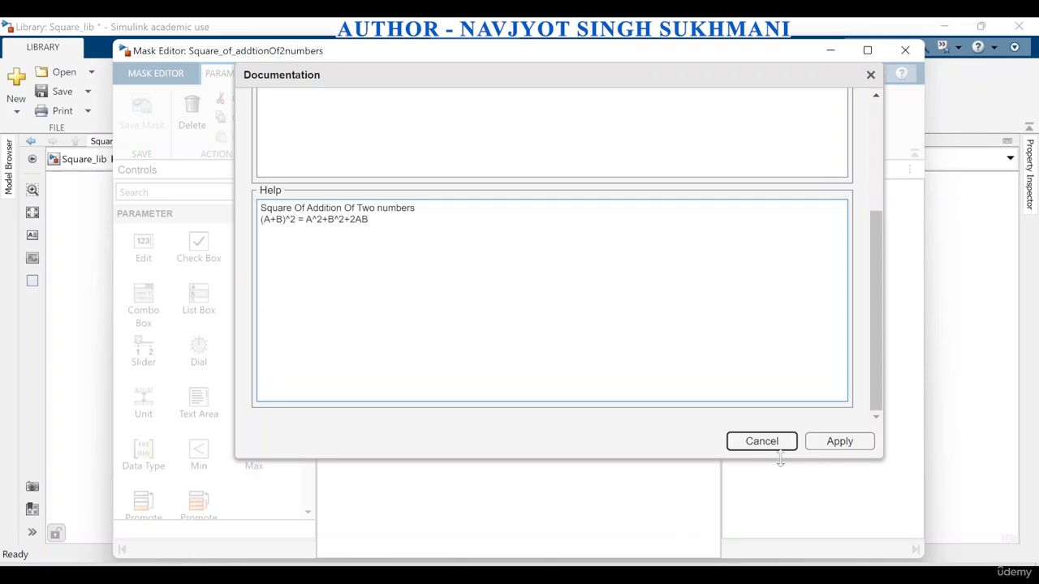
Apply the documentation, then save the mask and close the Mask Editor
click(852, 442)
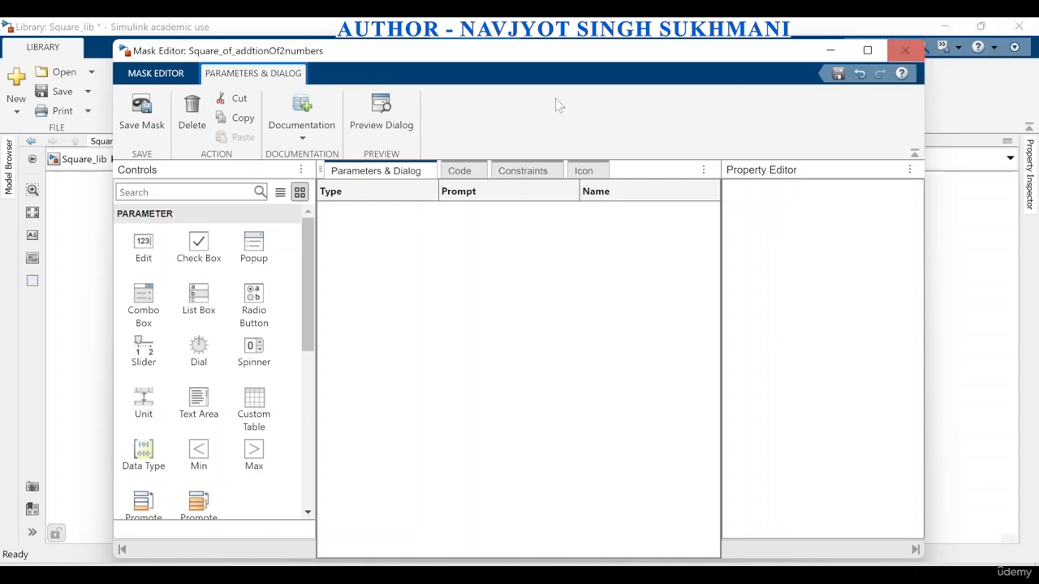
click(144, 121)
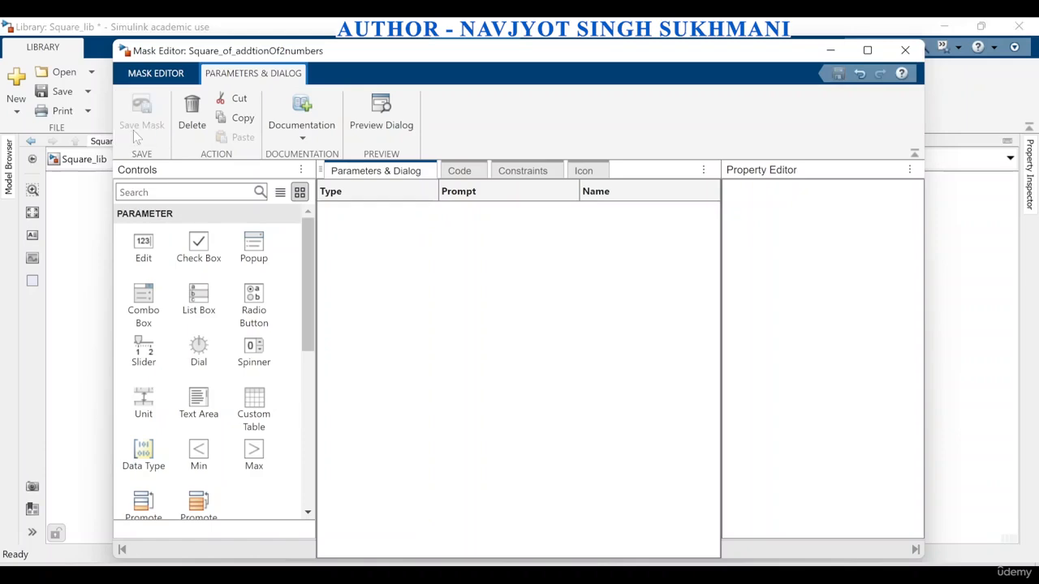
click(905, 51)
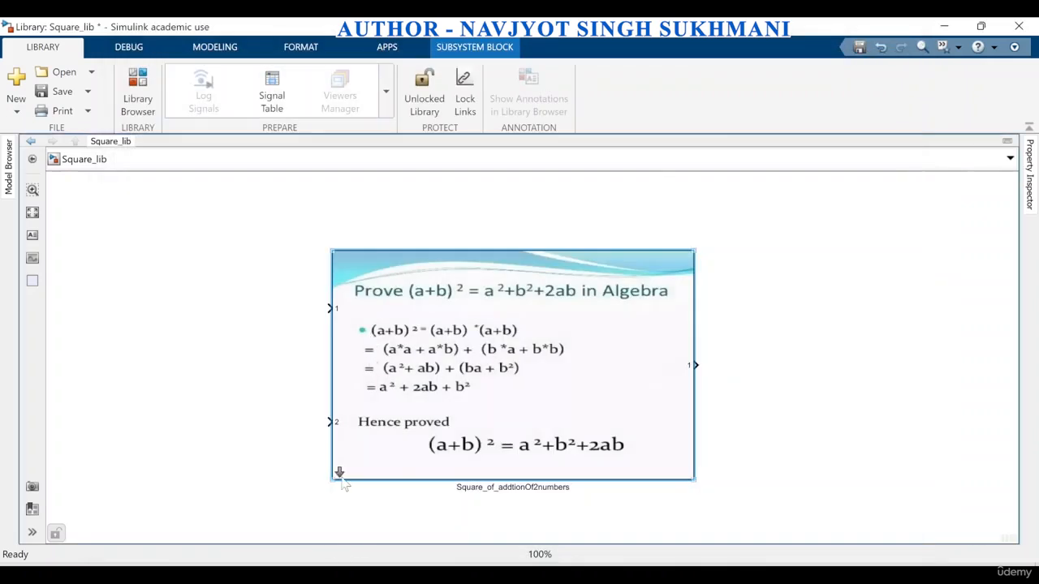
Open the masked block's parameters dialog to check its type and description, and close it again
scroll(344, 482, up, 3)
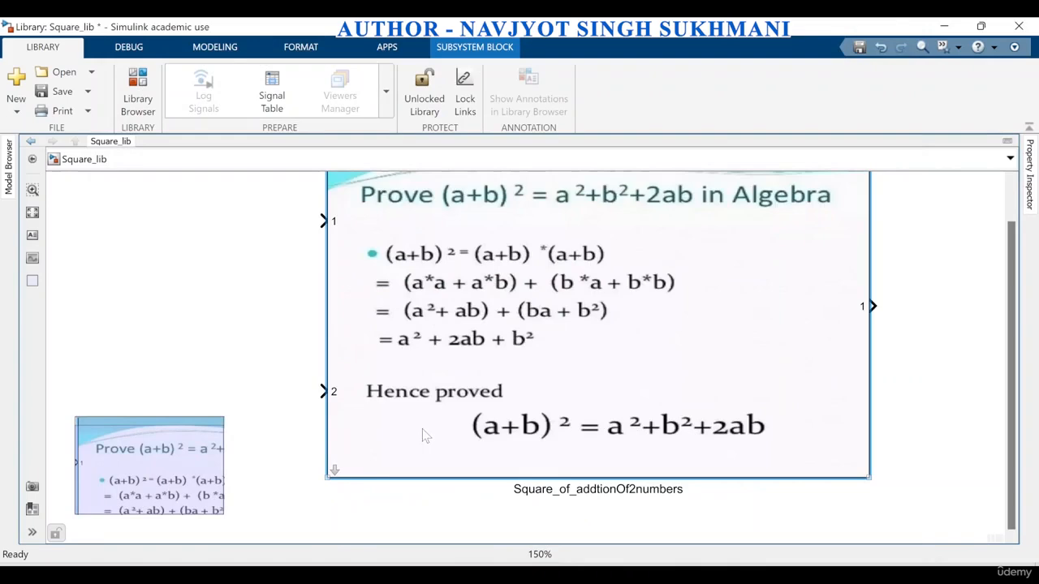
double_click(422, 434)
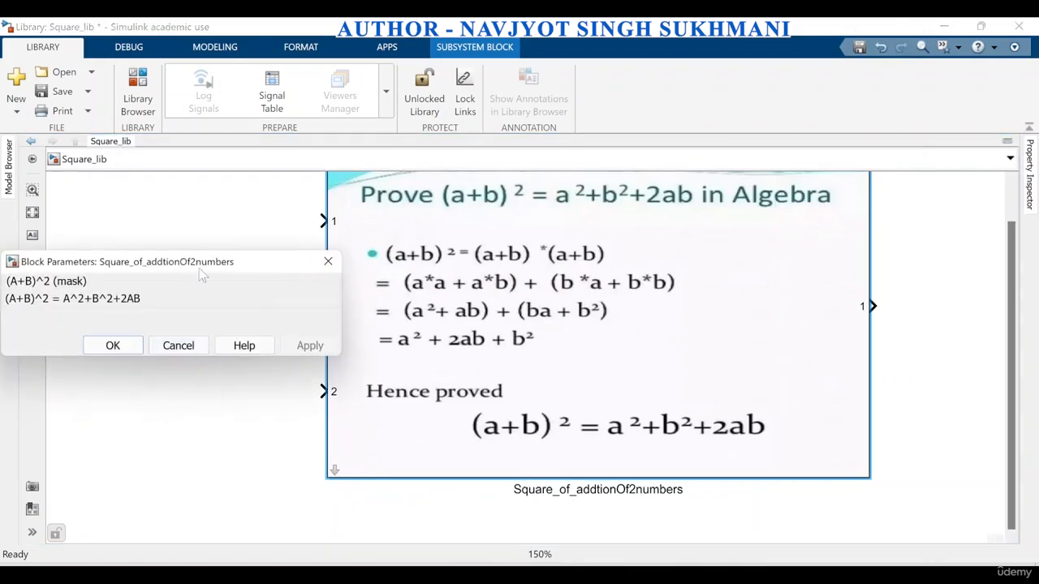
drag(203, 264, 633, 237)
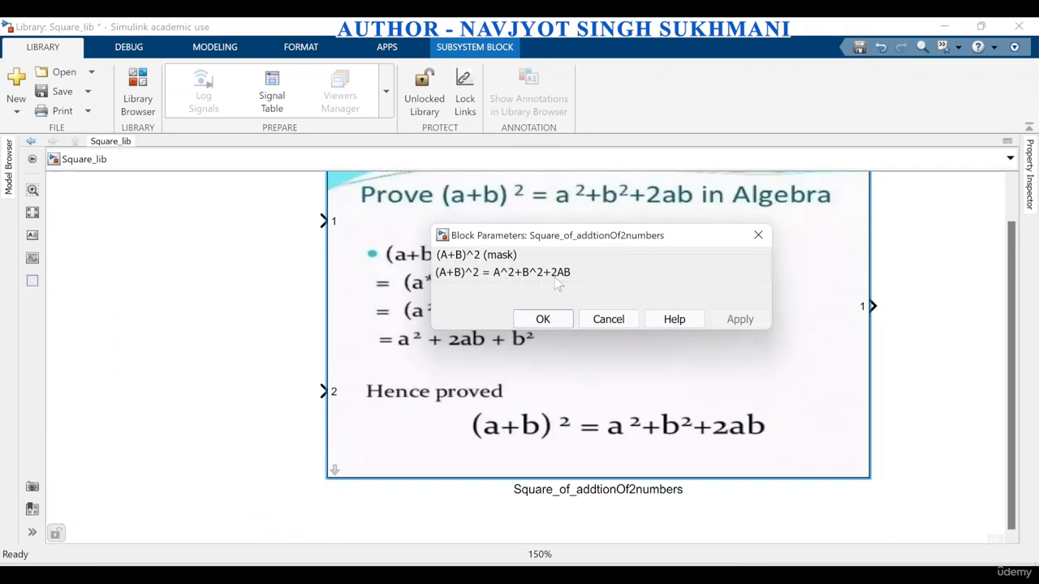
click(544, 320)
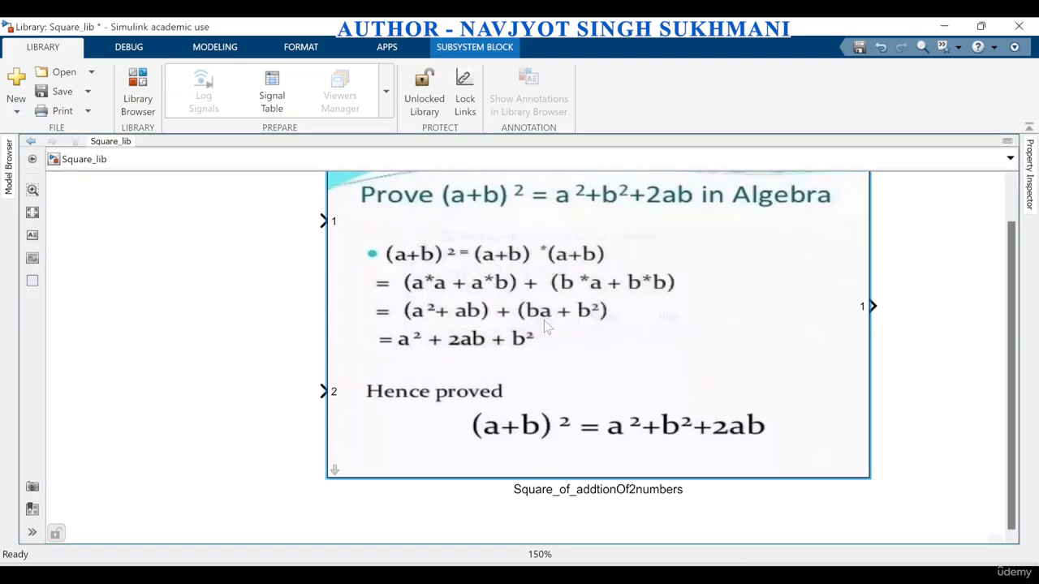
Reopen the block's mask documentation and replace the description with the help text "Square Of Addition Of Two numbers" and "(A+B)^2 = A^2+B^2+2AB"
right_click(425, 408)
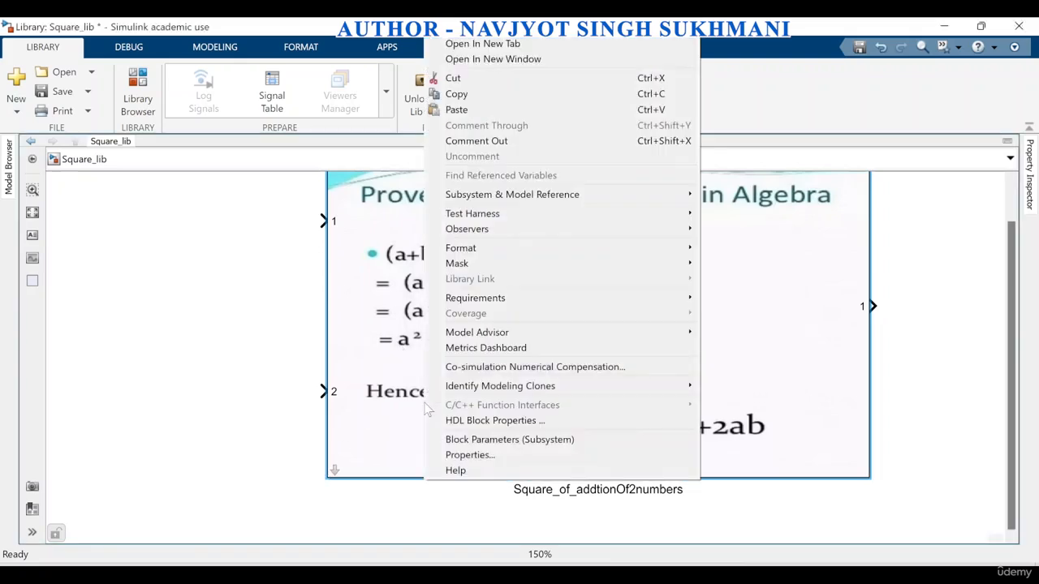
mouse_move(675, 266)
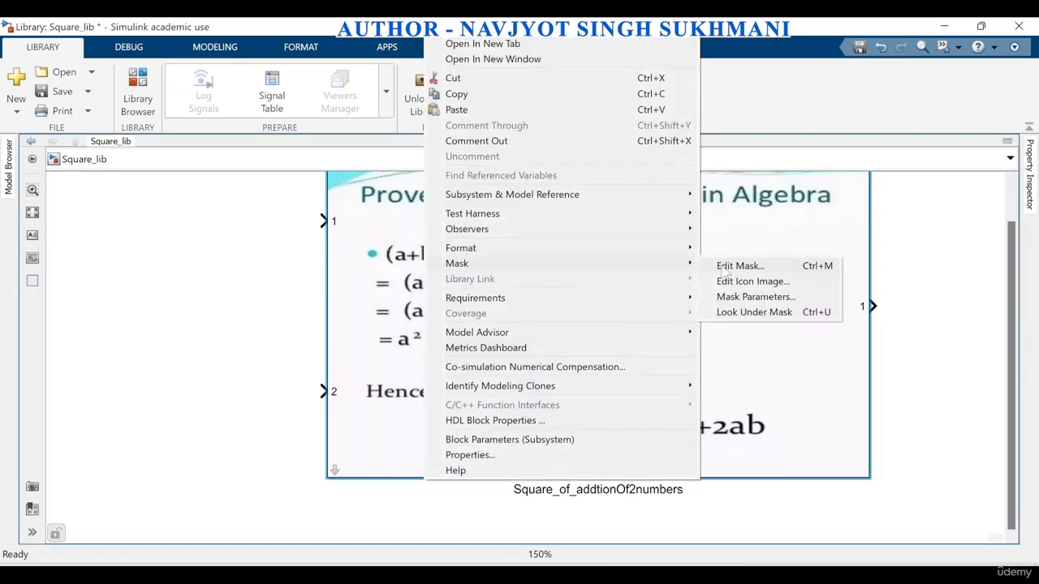
click(726, 271)
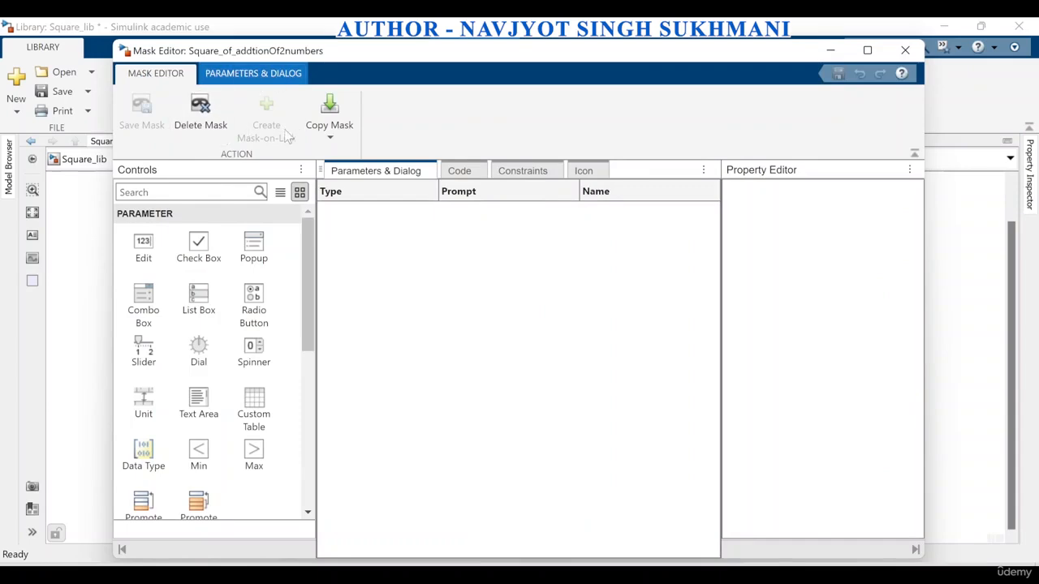
click(261, 74)
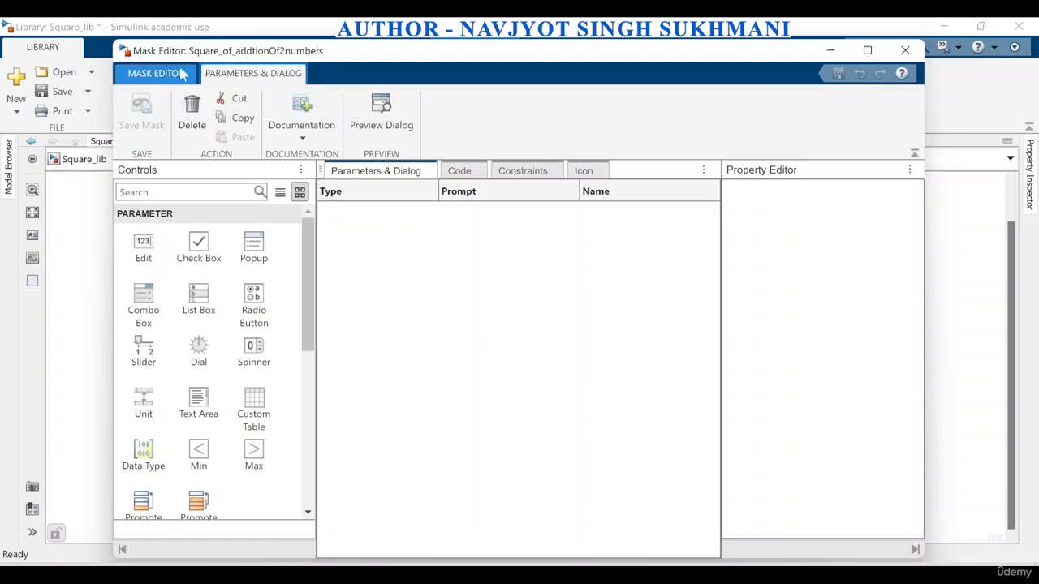
click(313, 115)
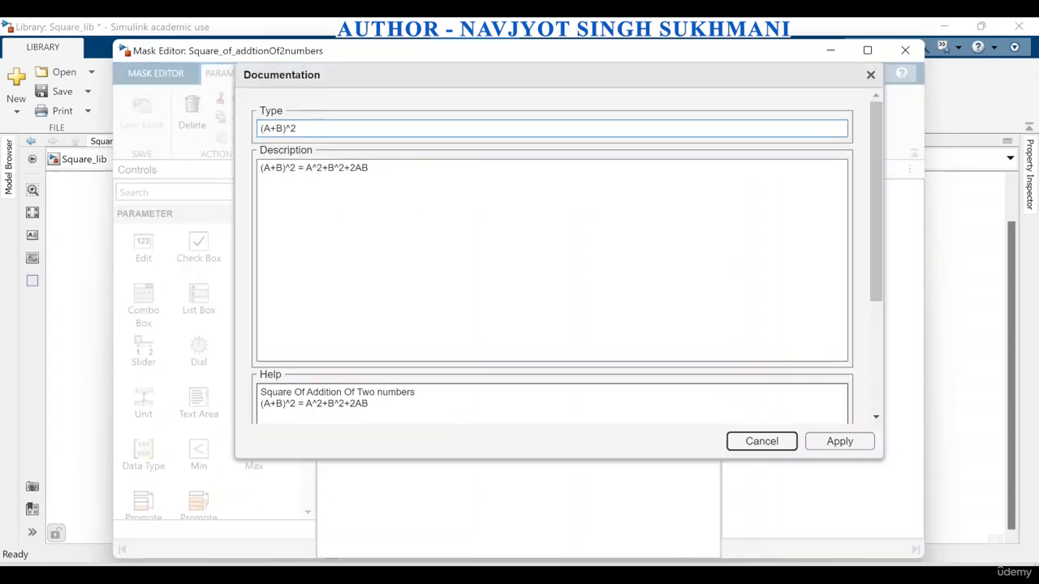
drag(370, 404, 260, 391)
key(ctrl+c)
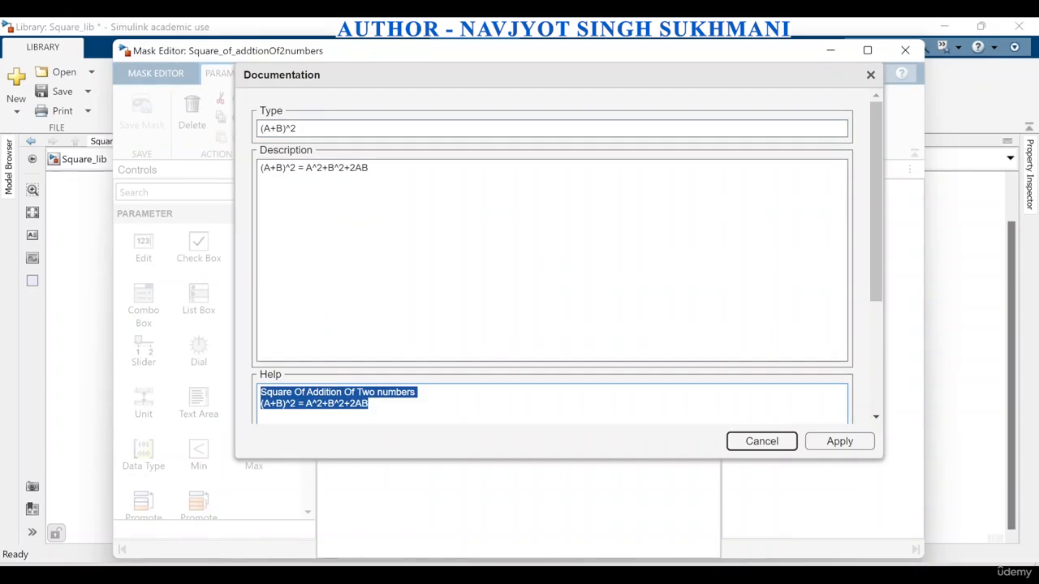
click(341, 168)
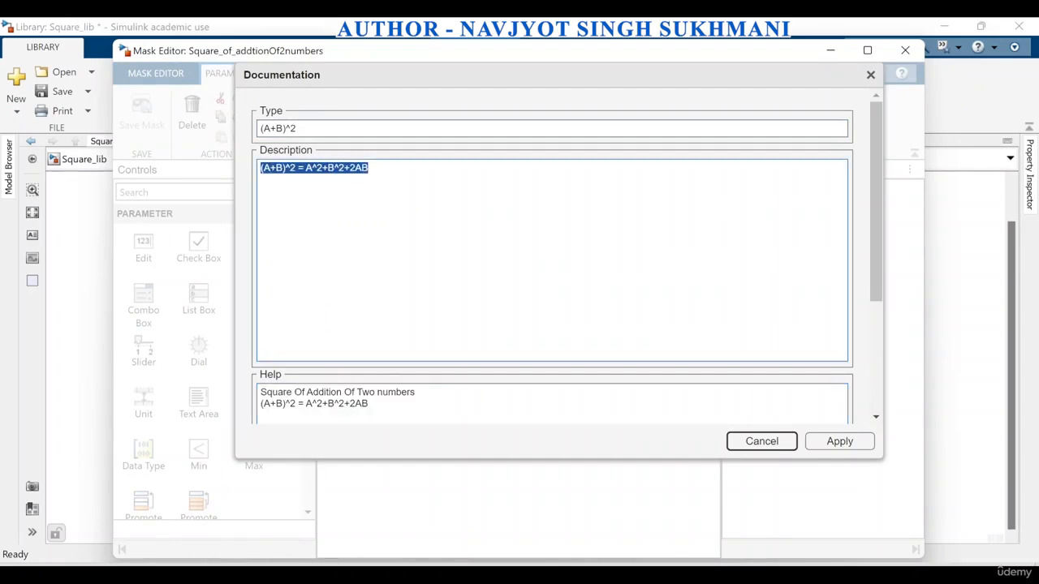
key(ctrl+v)
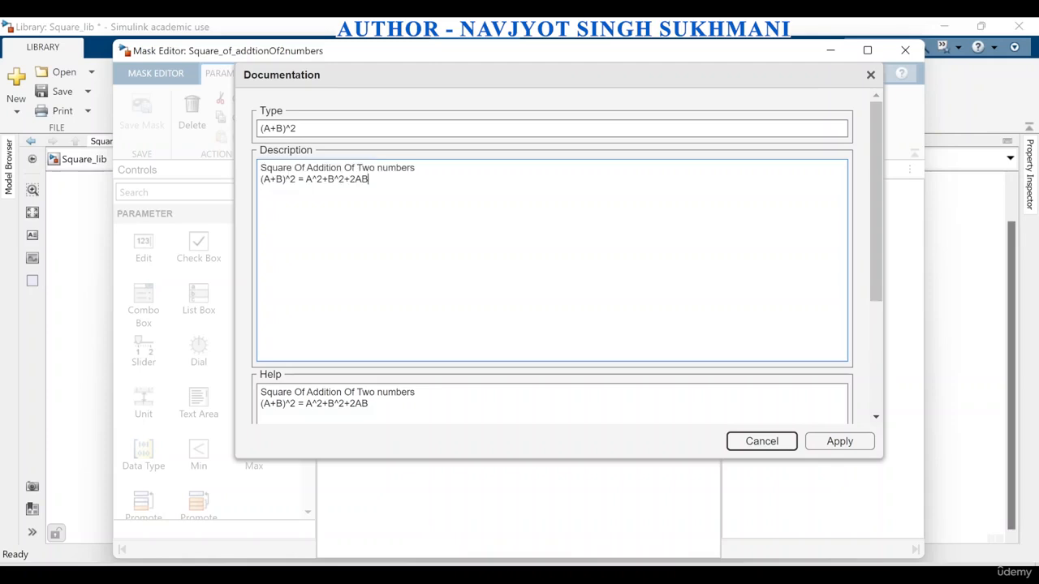
Apply the revised description, save the mask and close the Mask Editor
click(829, 442)
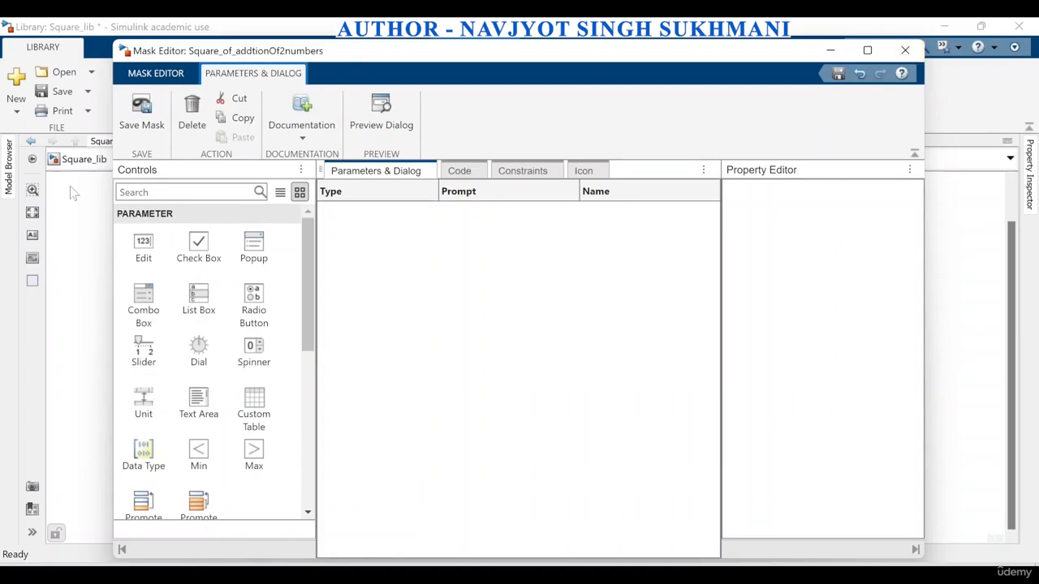
click(139, 123)
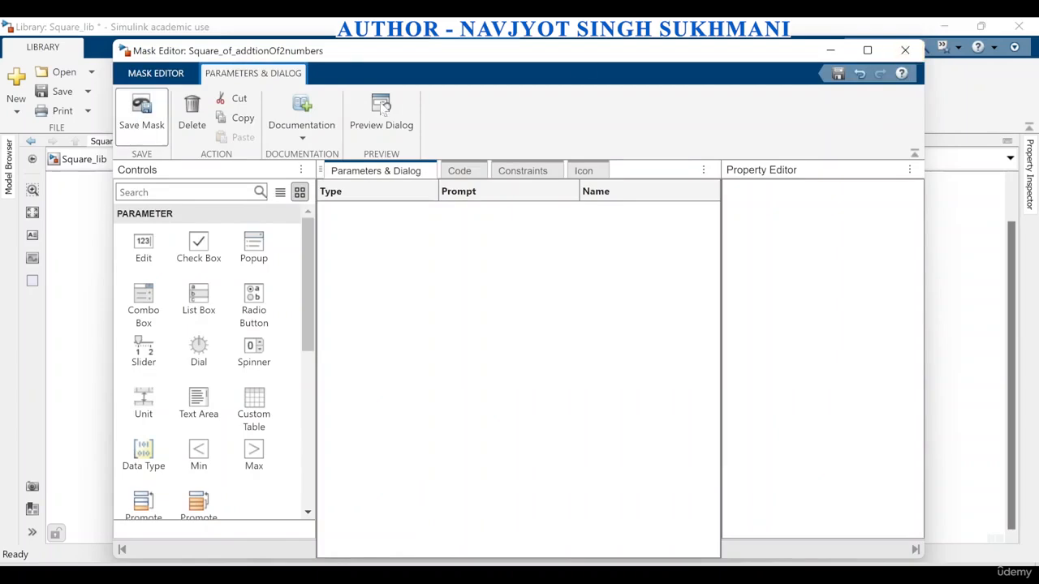
click(905, 51)
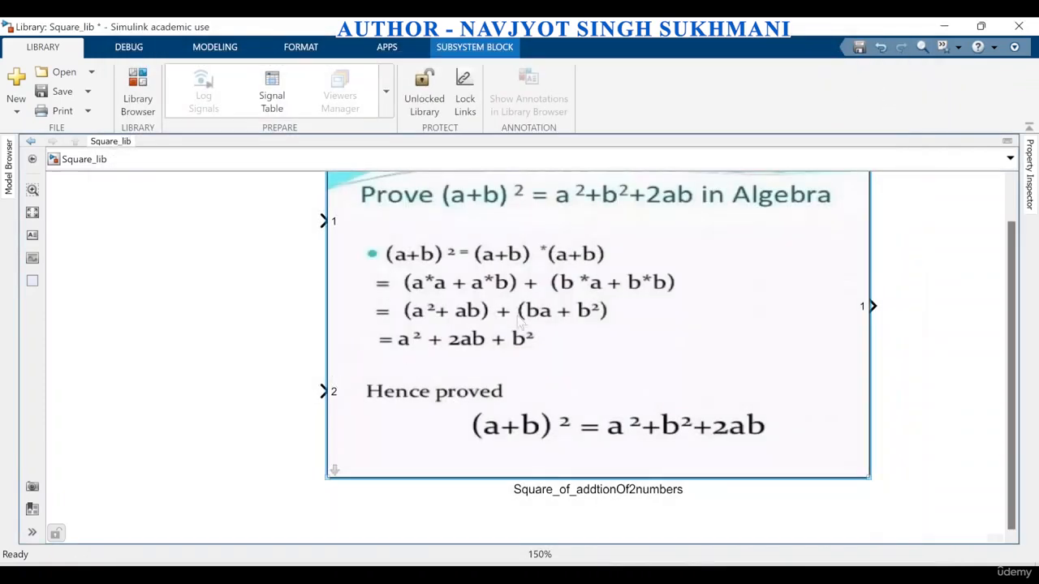
Check the revised description in the library block's parameters dialog, move the dialog over the block, and close it
double_click(605, 339)
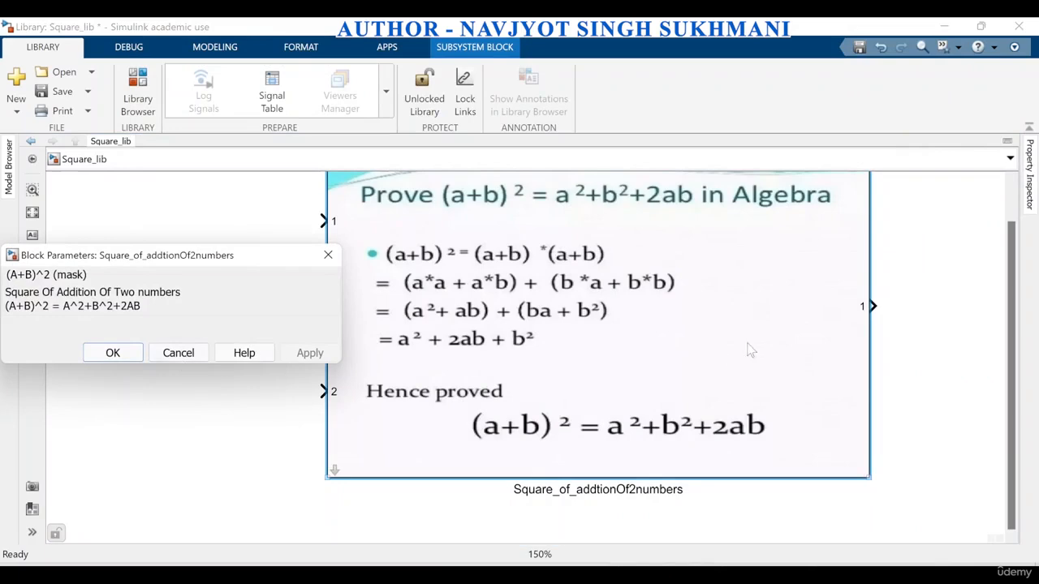
drag(209, 259, 573, 240)
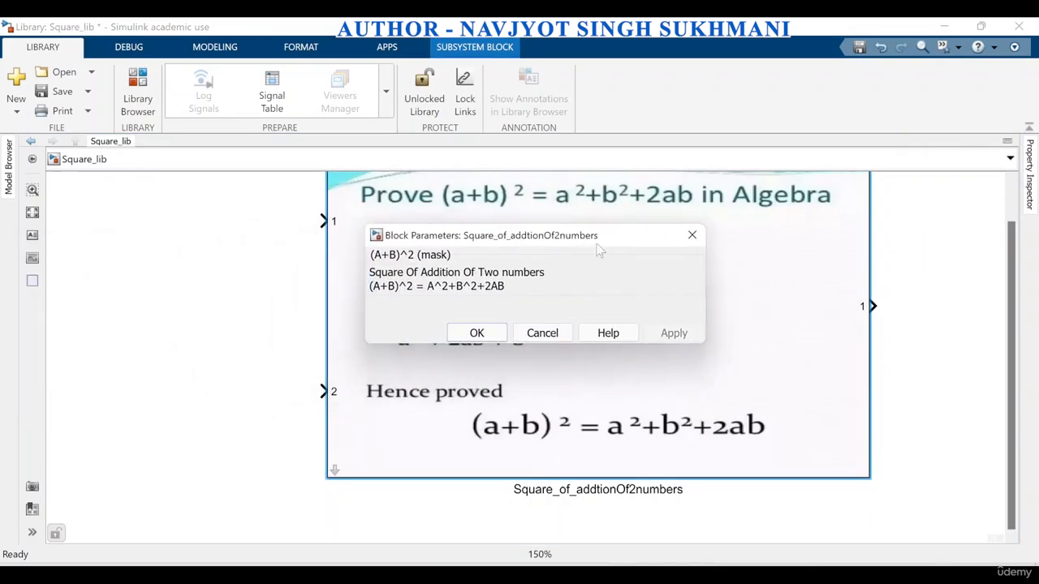
click(476, 333)
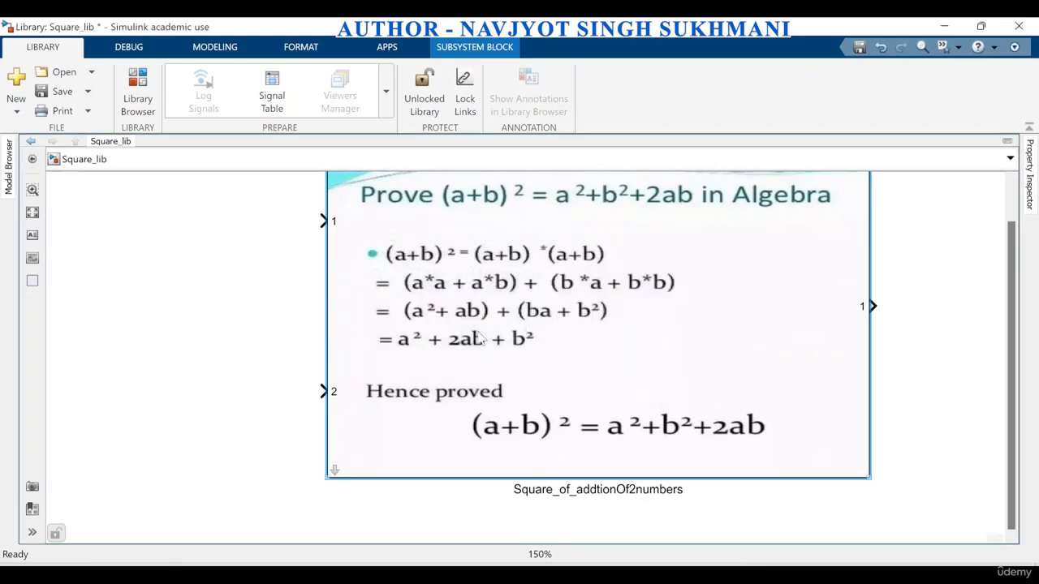
Look under the block's mask, straighten the wiring by repositioning the Add, Product and In1 blocks, and save the library
scroll(378, 469, down, 4)
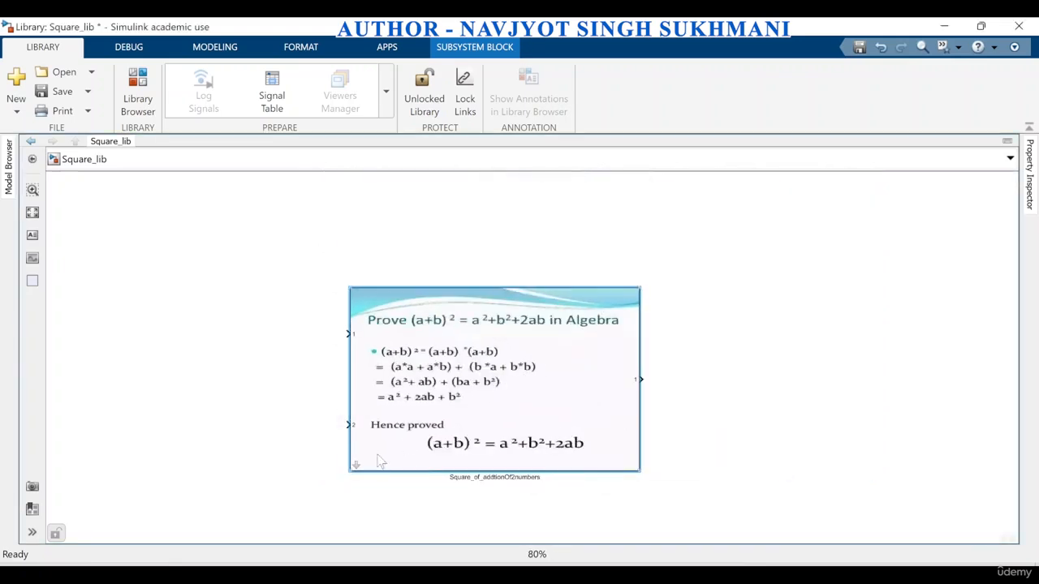
scroll(356, 466, up, 4)
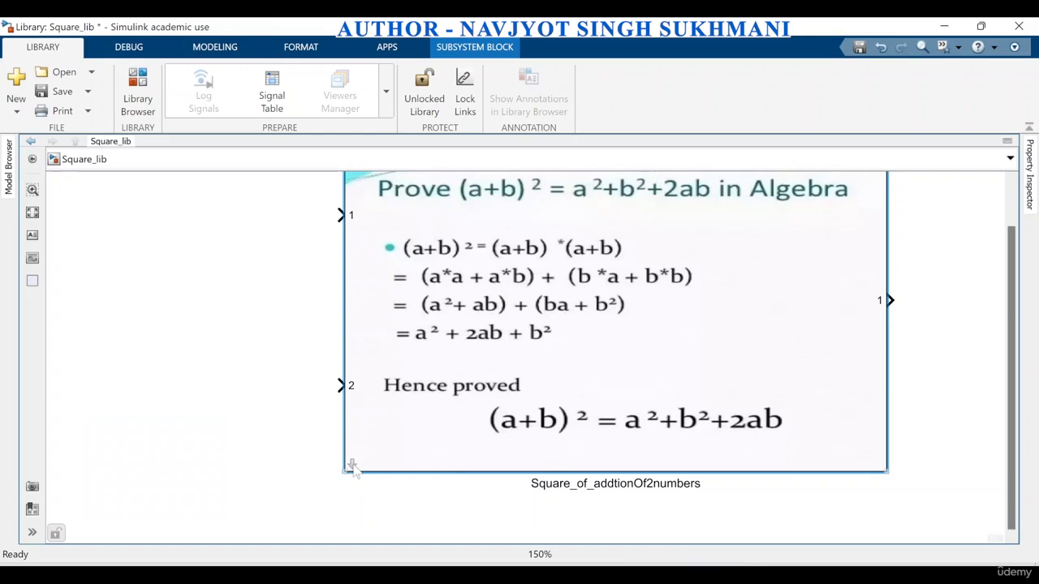
click(353, 464)
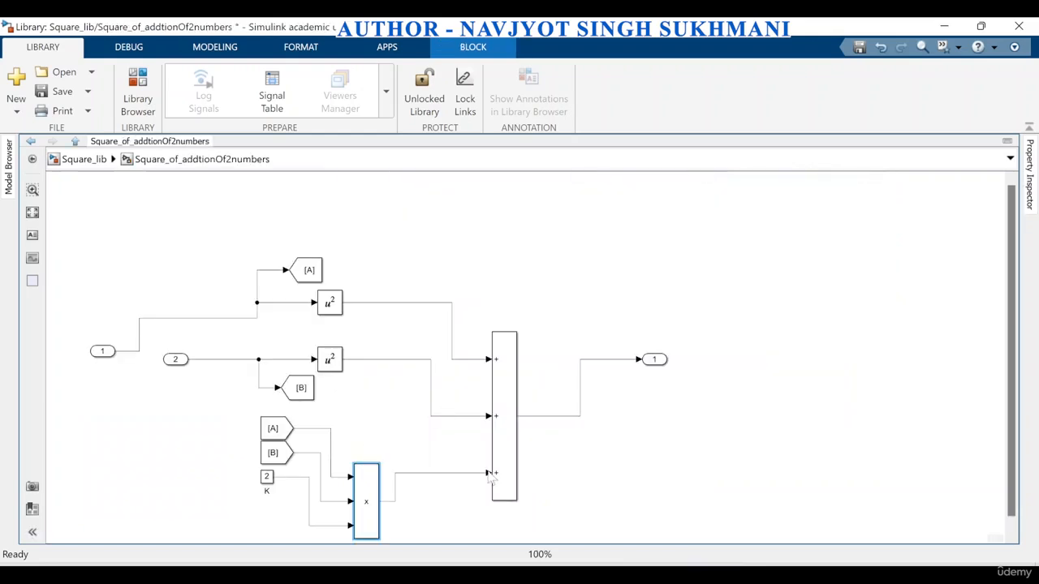
click(503, 442)
drag(503, 442, 504, 407)
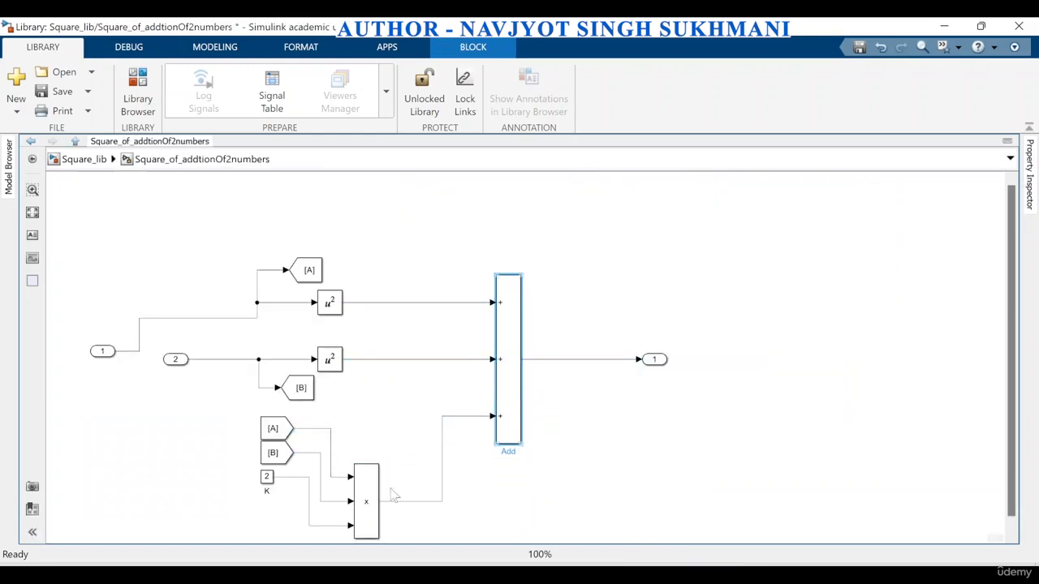
click(367, 510)
drag(367, 509, 375, 474)
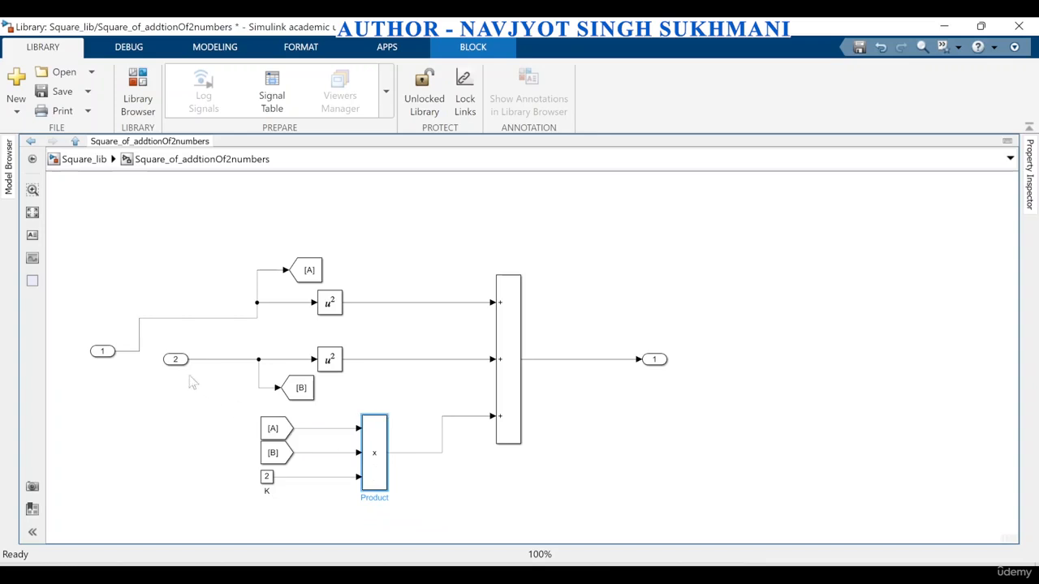
drag(103, 353, 181, 313)
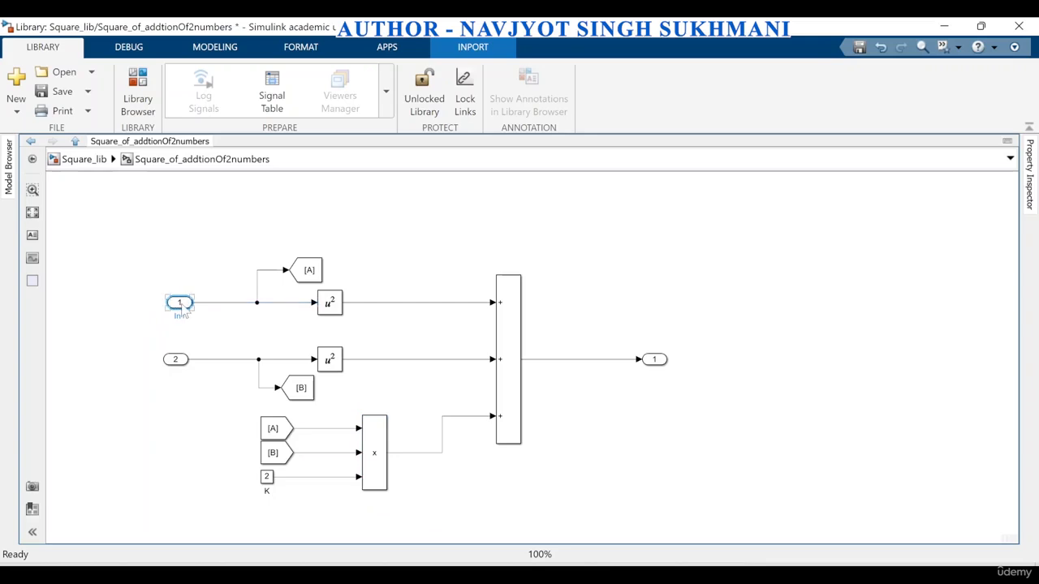
key(ctrl+s)
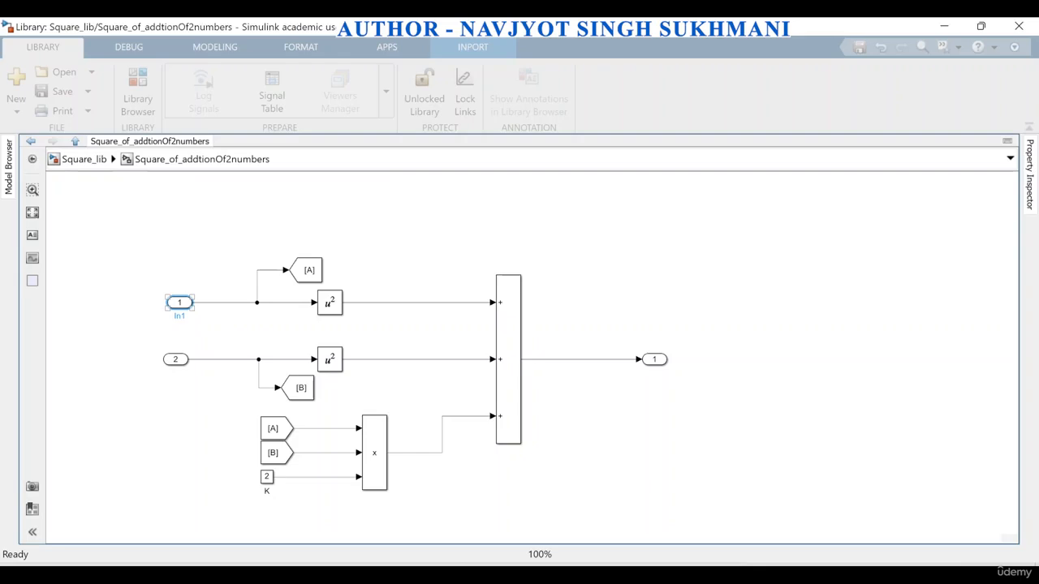
Switch to the Excel_to_Workspace model and check the linked Square_of_addtionOf2numbers block's mask description in its parameters dialog
mouse_move(535, 542)
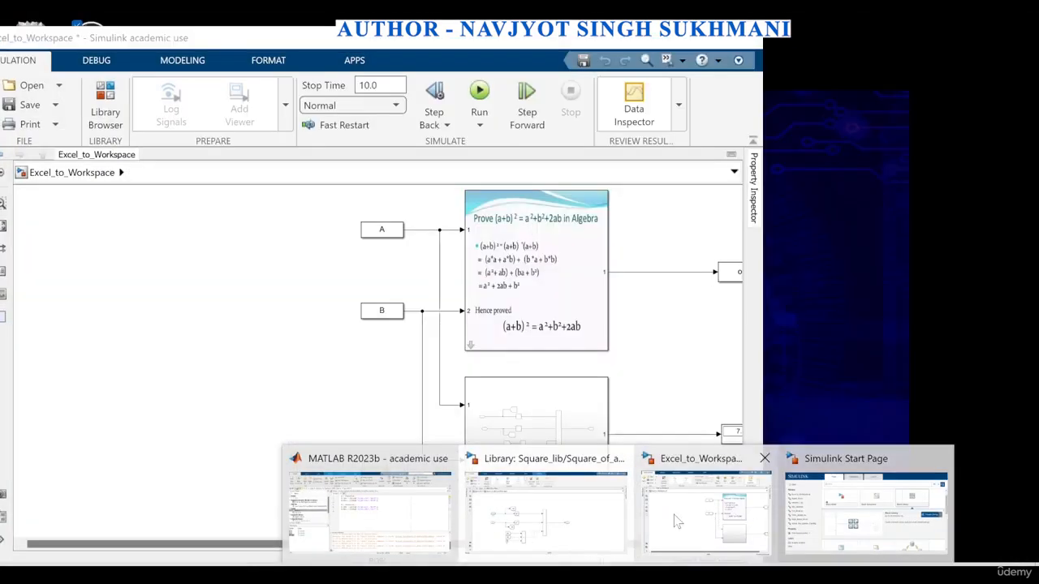
click(678, 521)
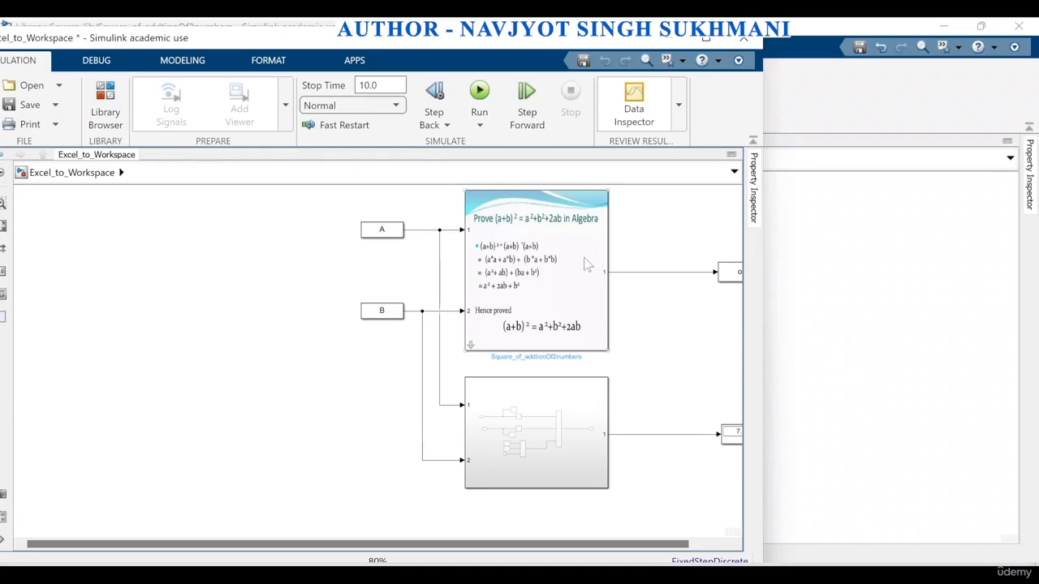
scroll(481, 318, up, 2)
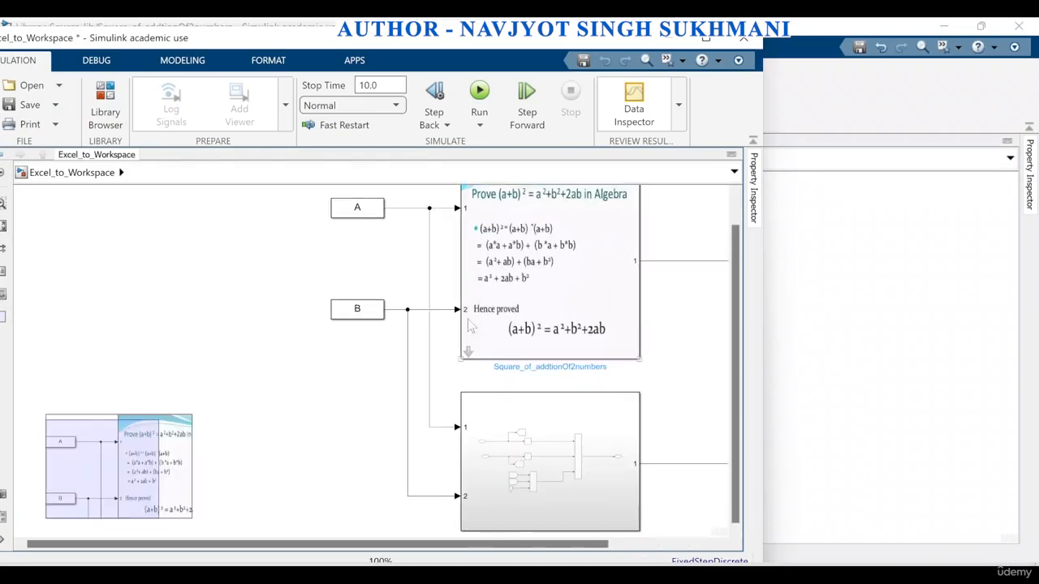
scroll(472, 326, down, 3)
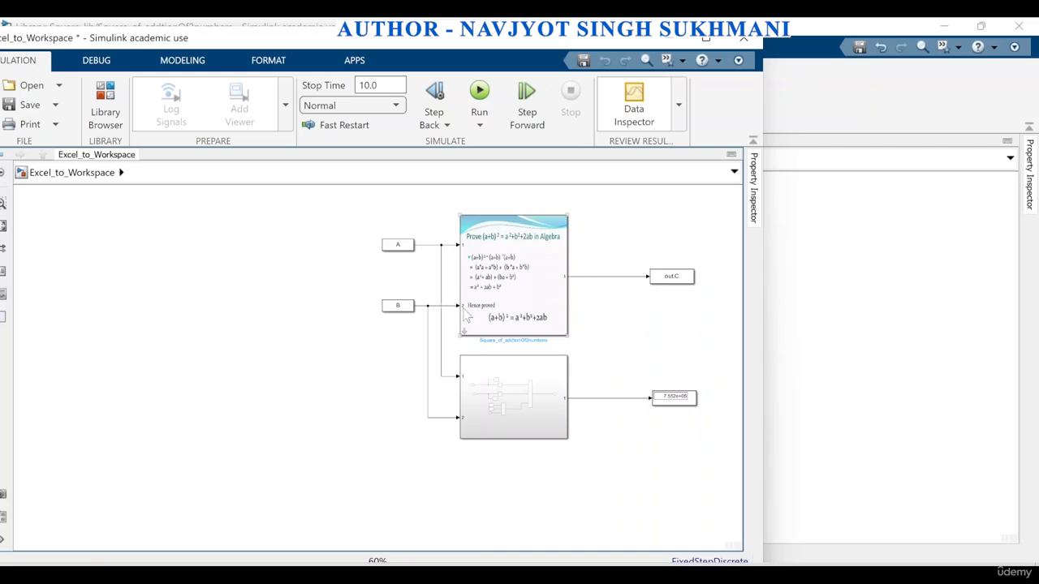
double_click(534, 297)
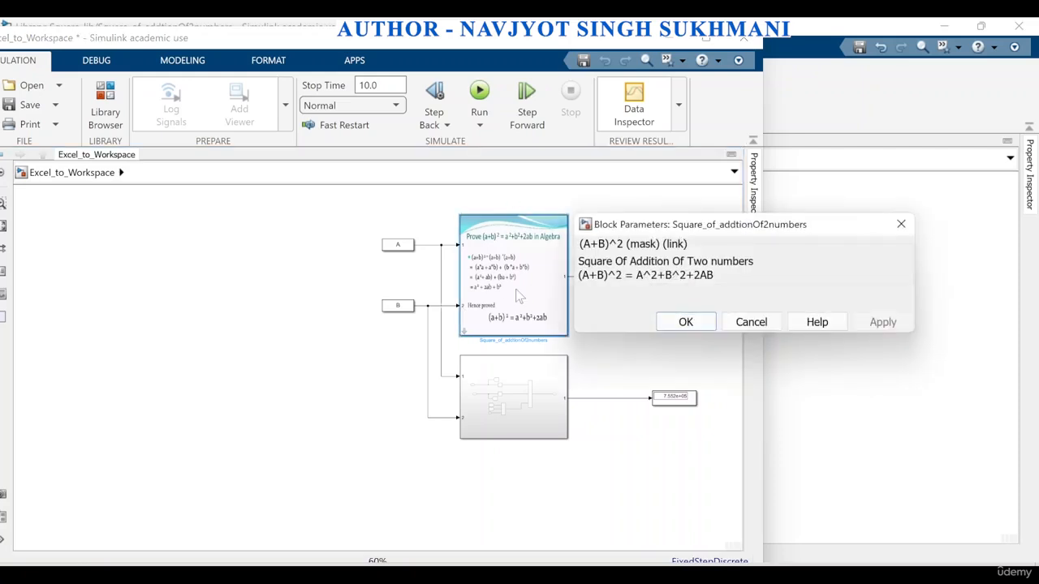
click(682, 322)
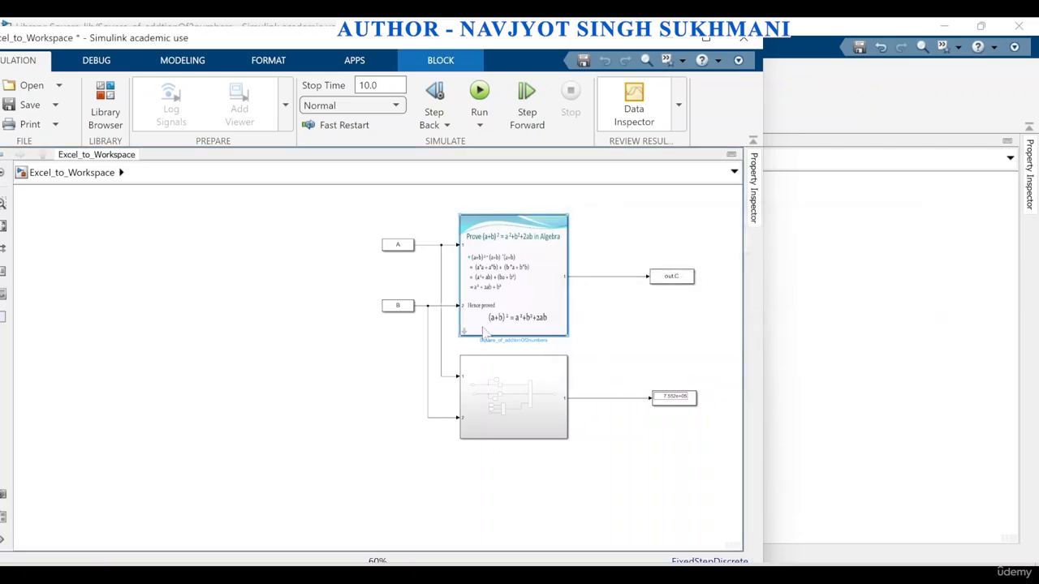
Look under the linked block's mask, try to move its Add block, and return to the top level of Excel_to_Workspace
click(465, 333)
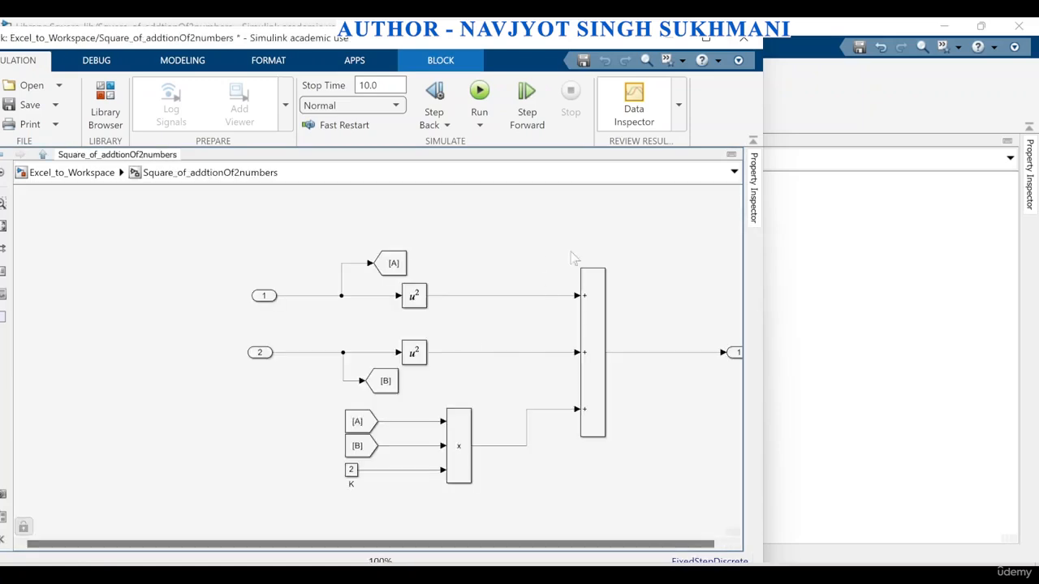
drag(588, 404, 599, 442)
click(731, 194)
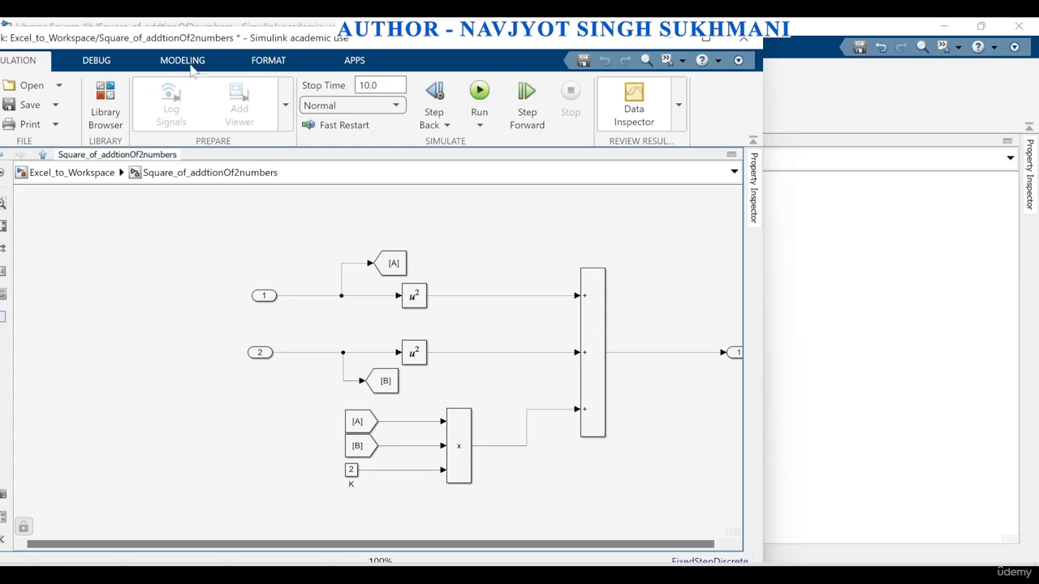
click(72, 172)
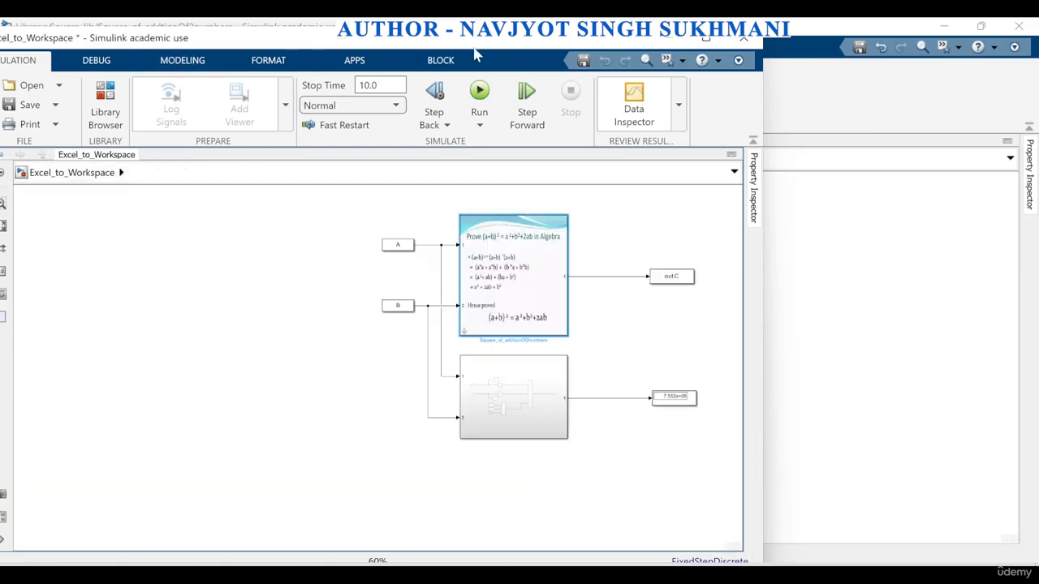
Look through the library and model files in MATLAB's current folder, and return via the Excel_to_Workspace model to the Square_lib window
click(619, 576)
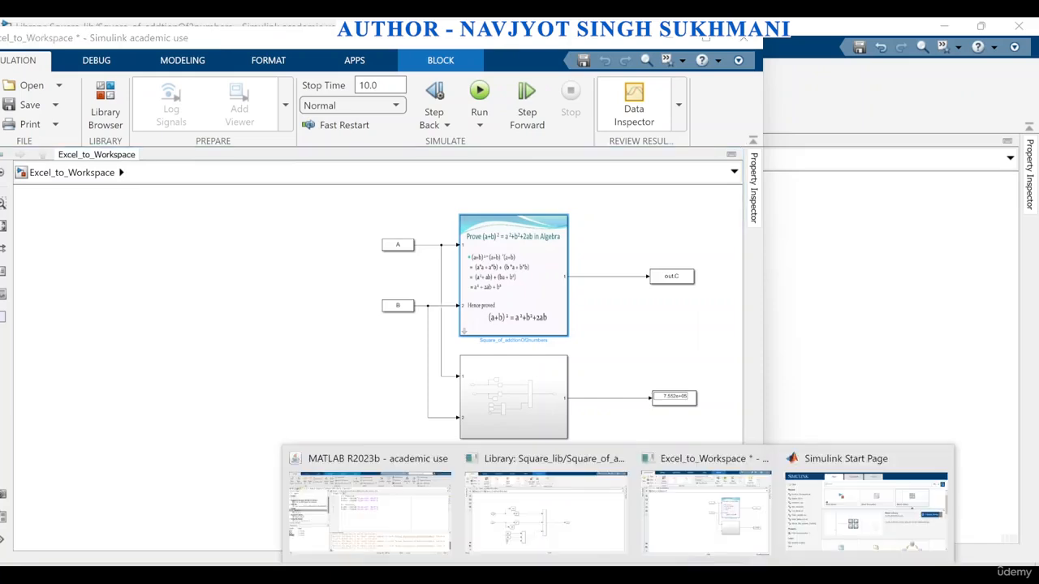
click(378, 486)
scroll(89, 299, down, 2)
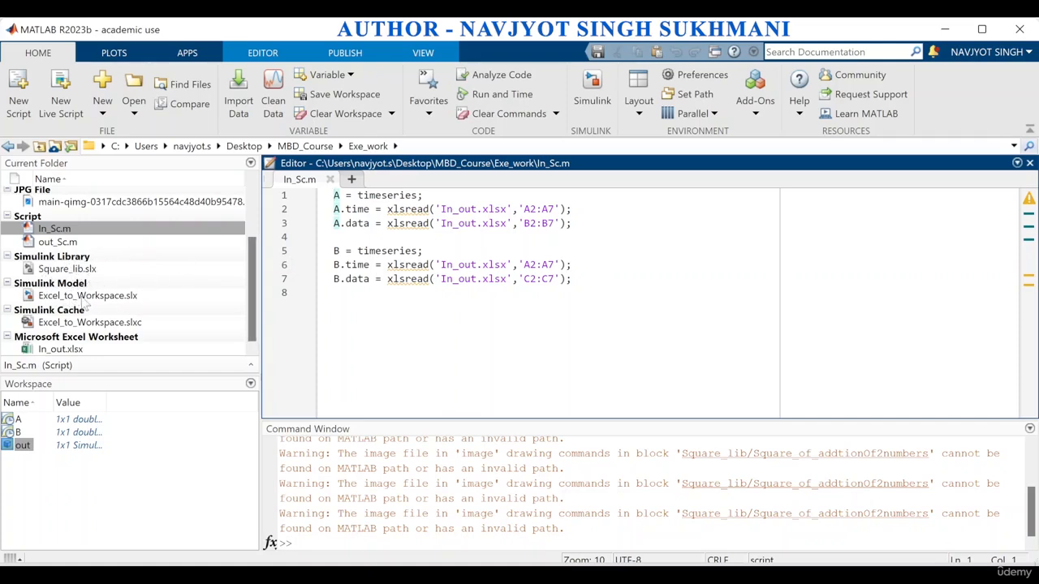
mouse_move(619, 574)
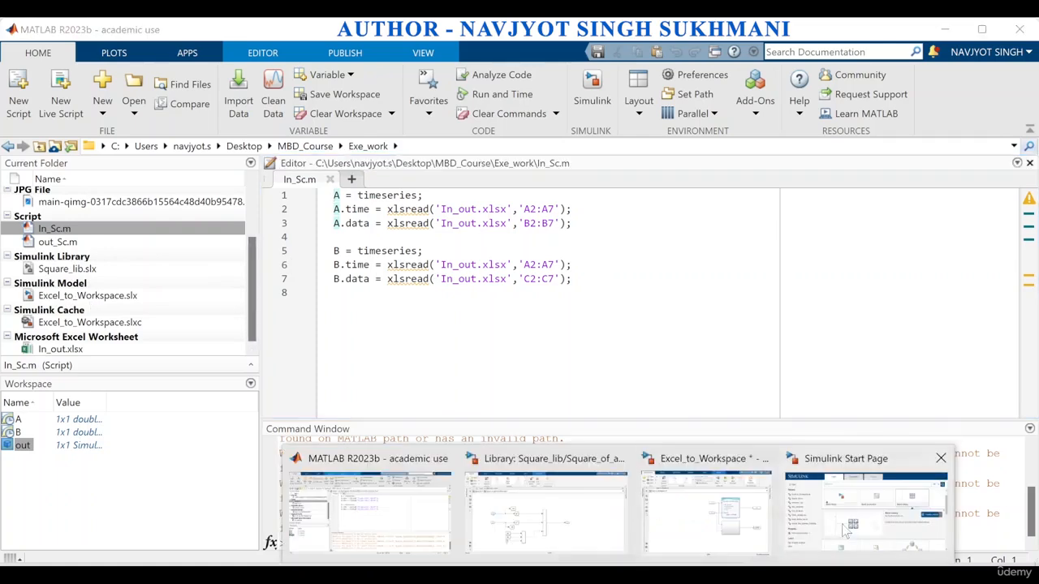
click(696, 507)
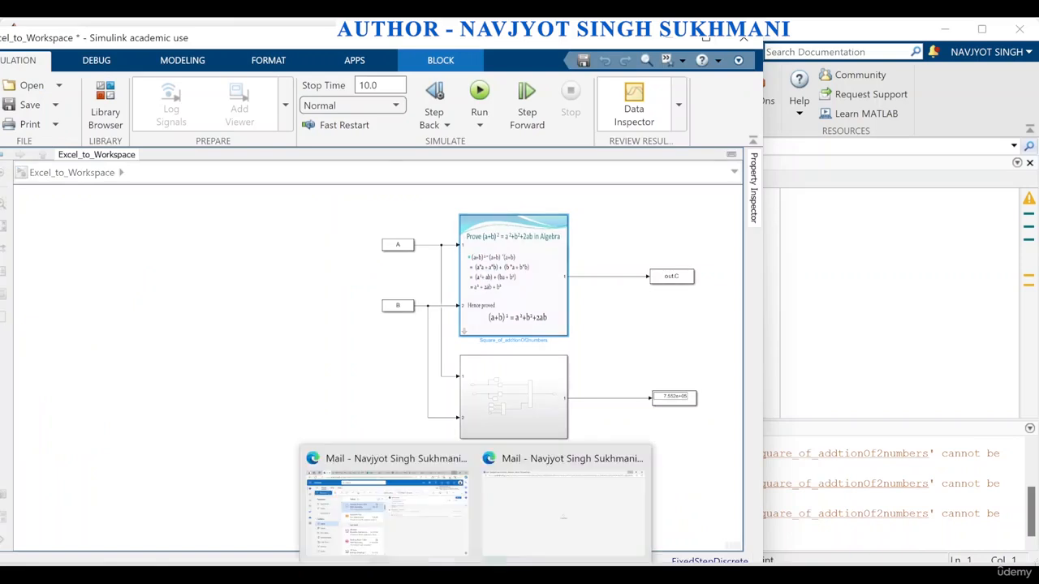
mouse_move(653, 574)
mouse_move(619, 574)
click(552, 504)
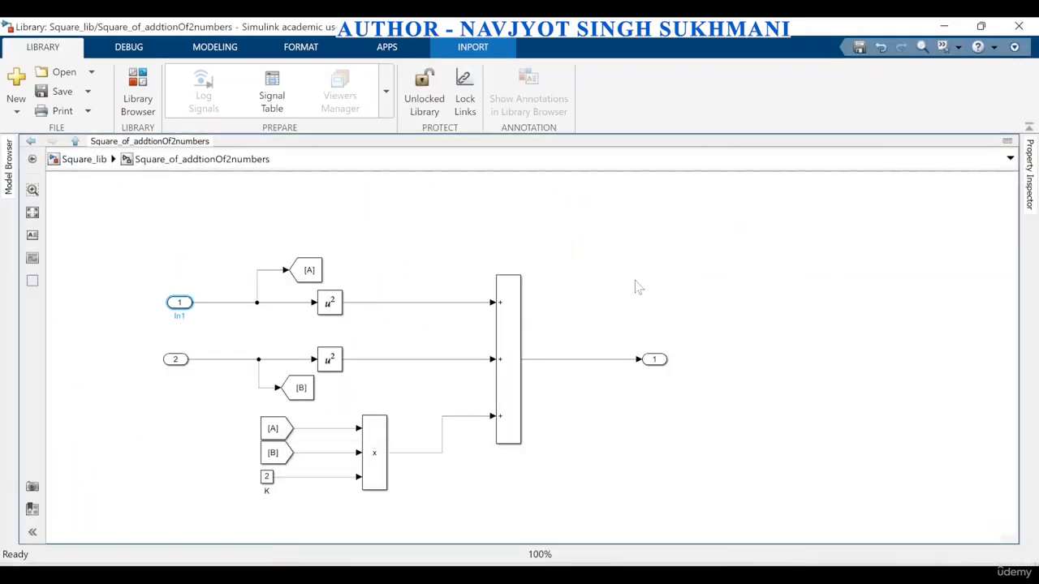
Save and close the Square_lib library, and move its file from the Exe_work folder into the image folder under MBD_Course
key(ctrl+s)
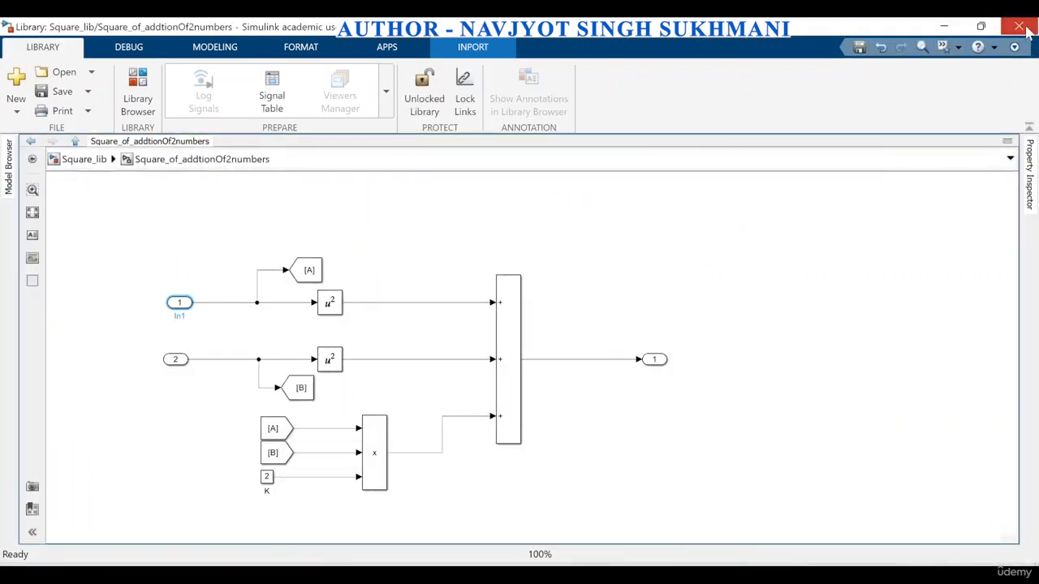
click(1020, 27)
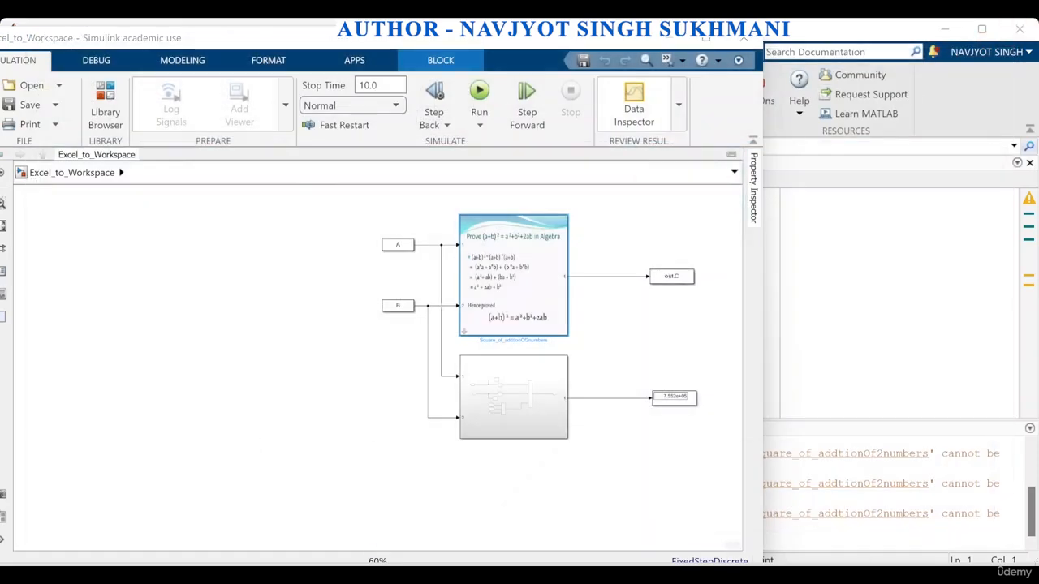
mouse_move(619, 574)
click(444, 527)
mouse_move(475, 574)
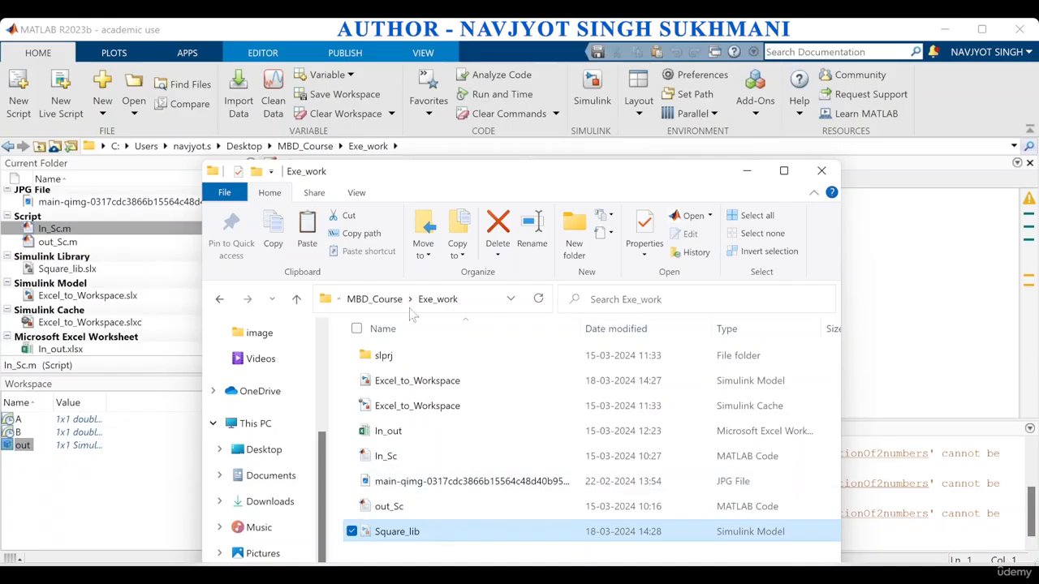
click(377, 298)
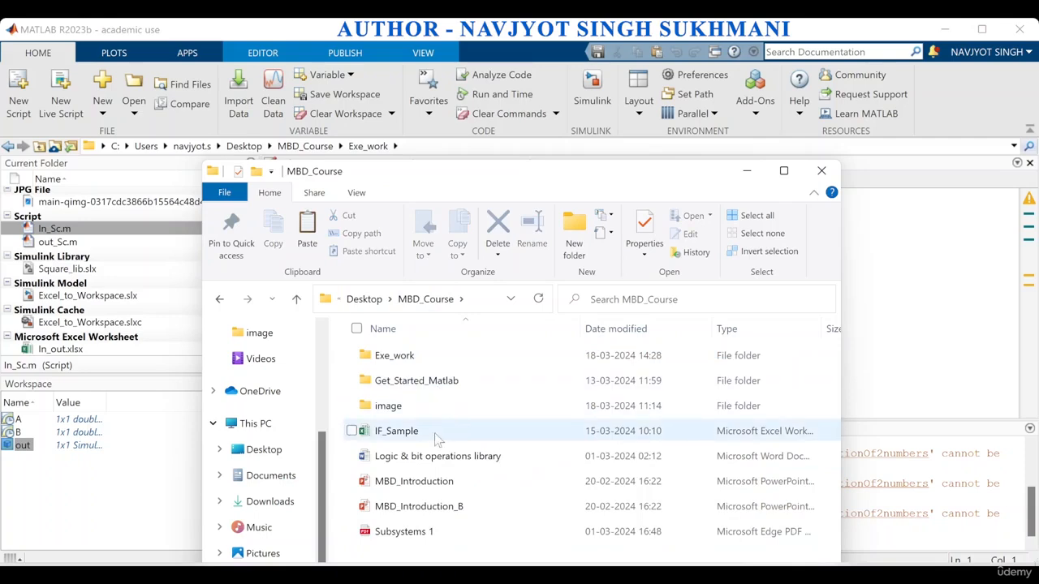
double_click(443, 408)
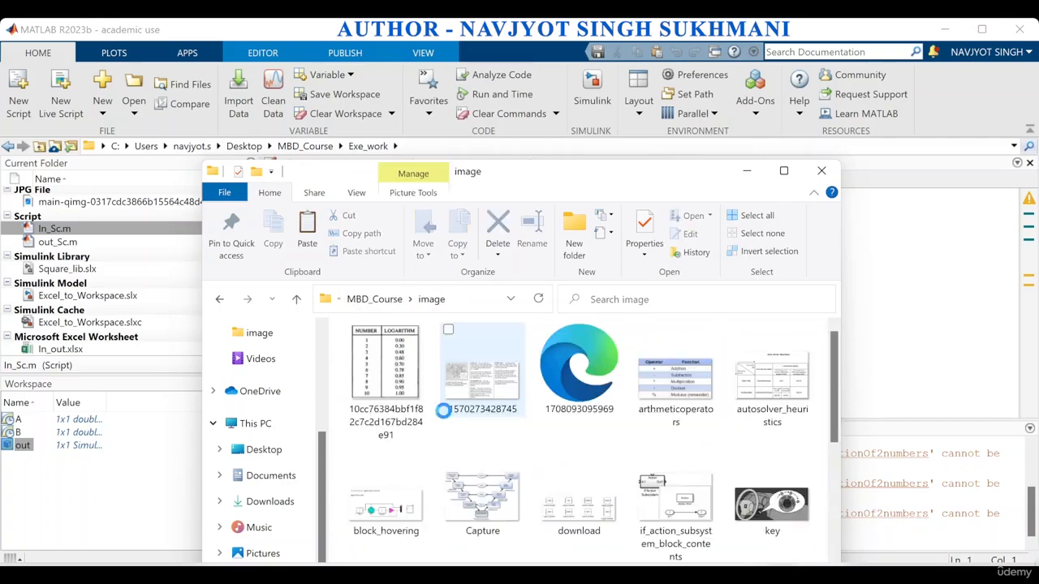
scroll(459, 450, down, 5)
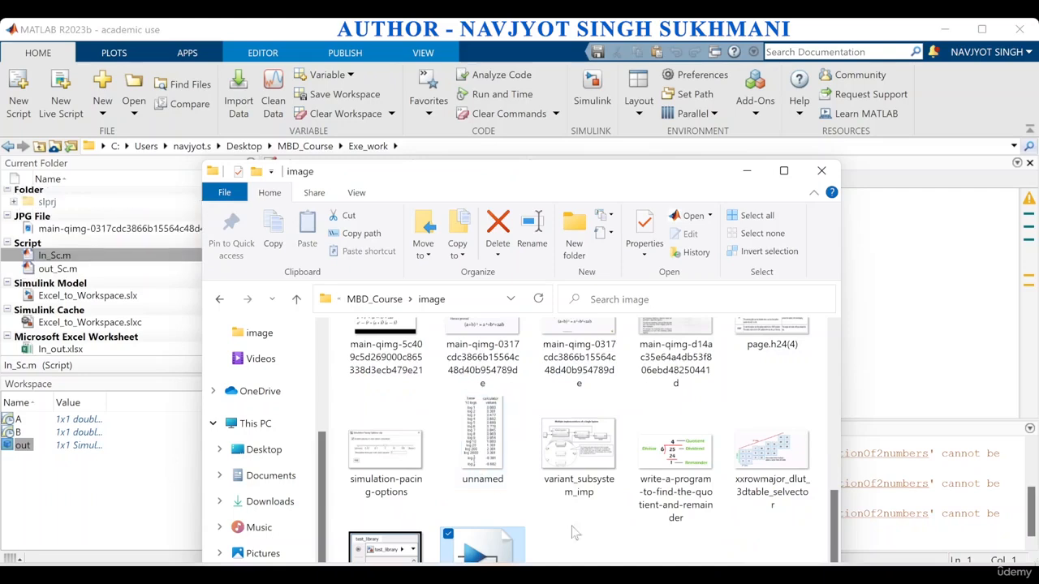
click(746, 170)
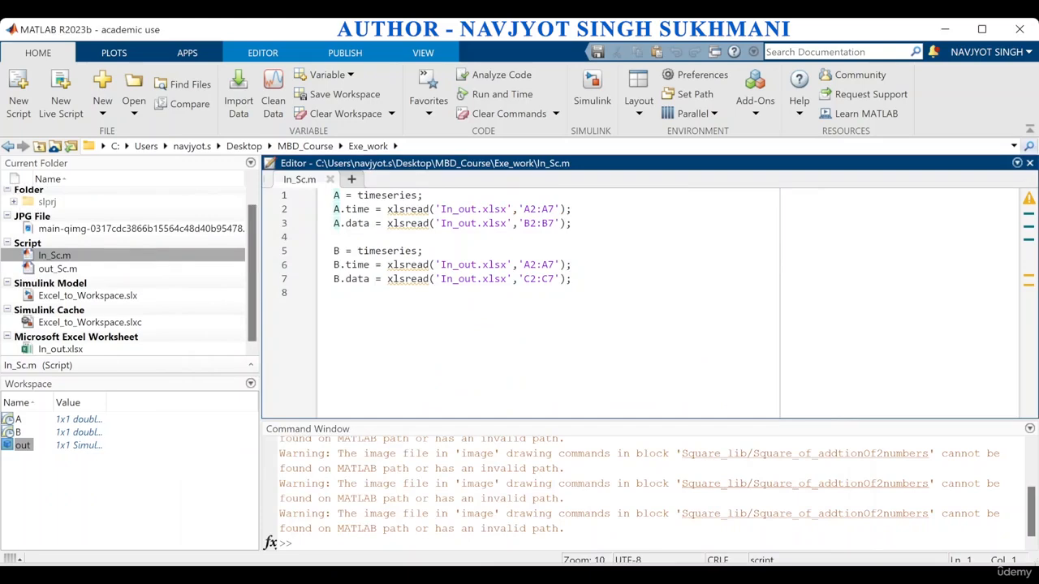
Return to the Excel_to_Workspace model, bring its window fully into view, and run the simulation
click(654, 519)
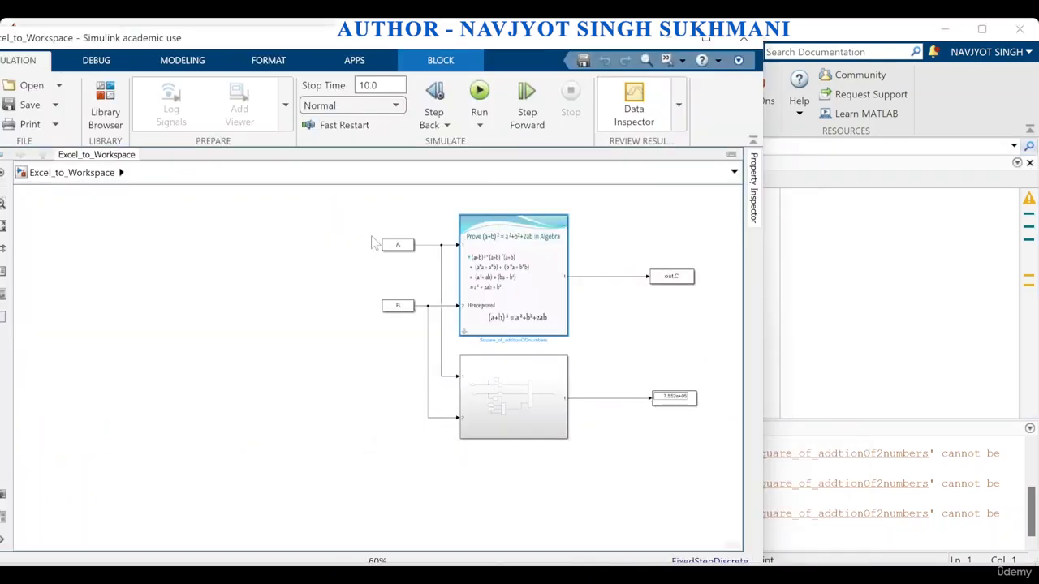
drag(466, 51, 664, 46)
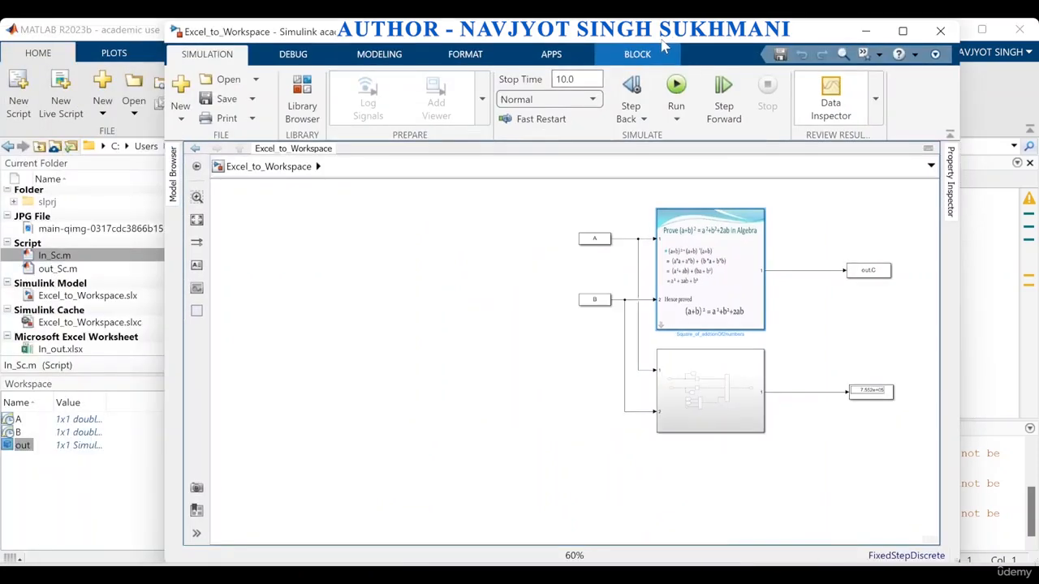
click(676, 85)
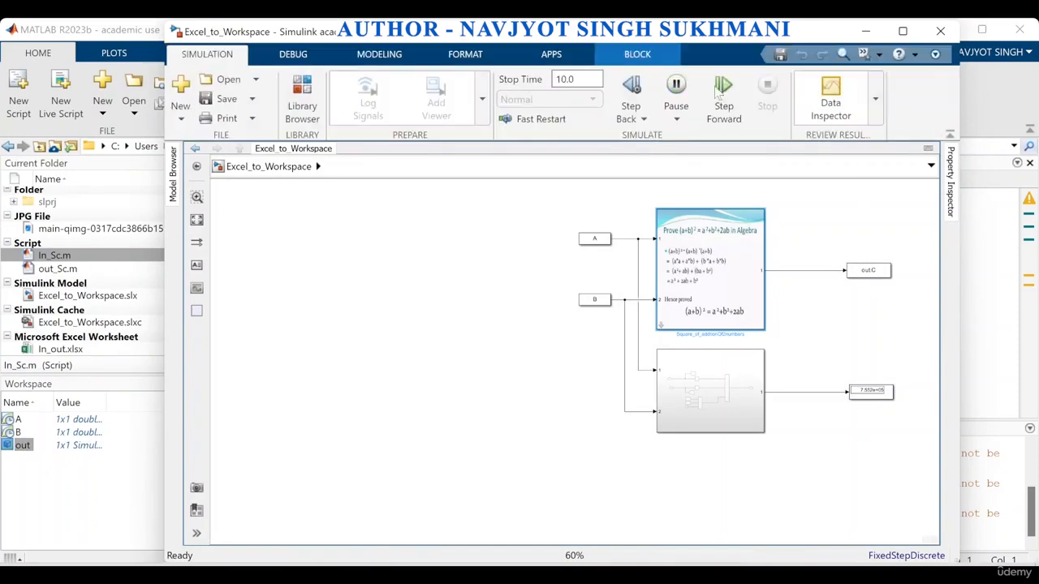
Check the linked Square_of_addtionOf2numbers block's mask description, look under its mask, and return to the model's top level
double_click(664, 325)
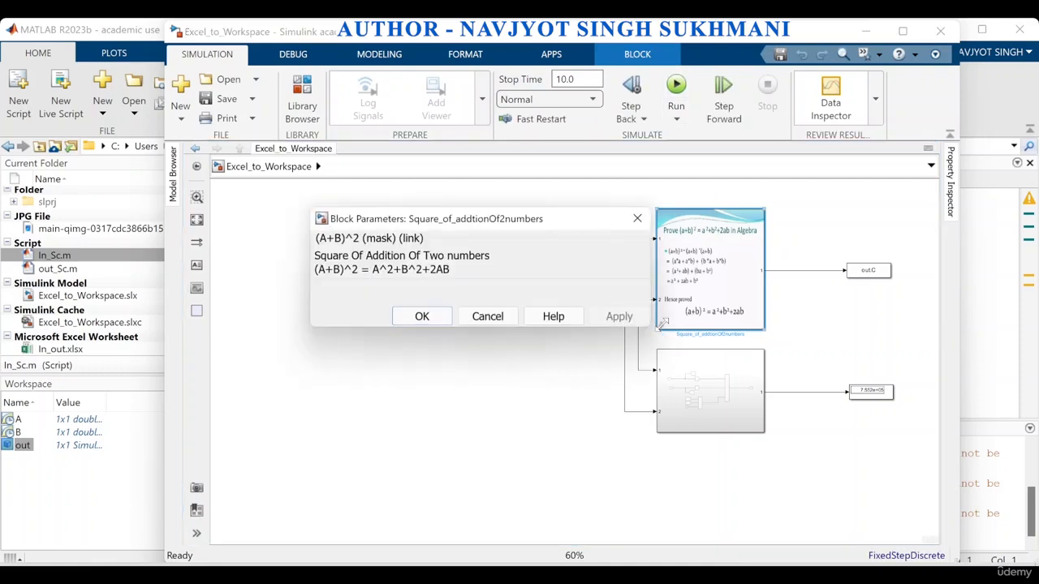
click(422, 316)
click(660, 326)
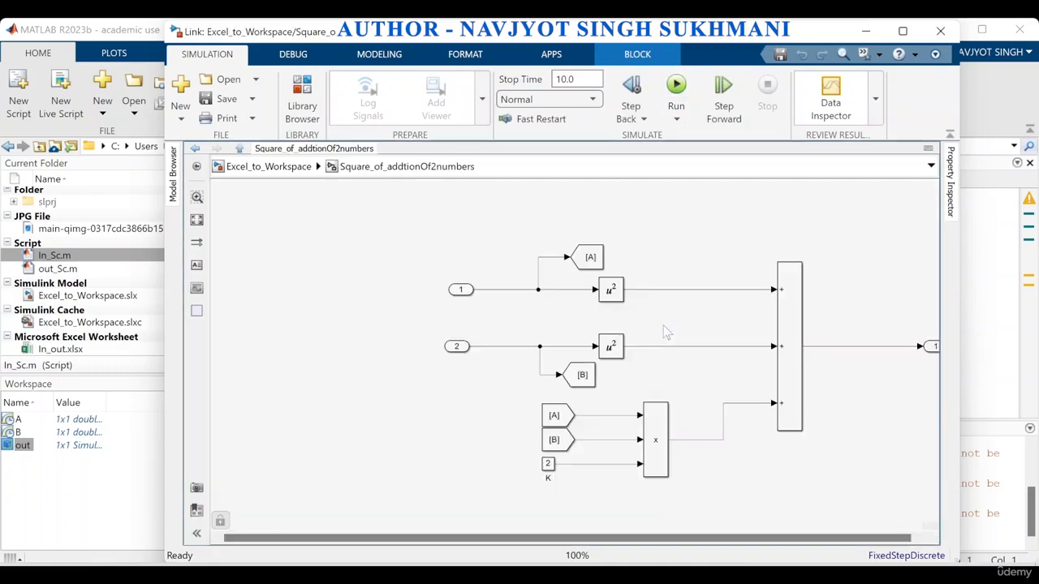
click(271, 168)
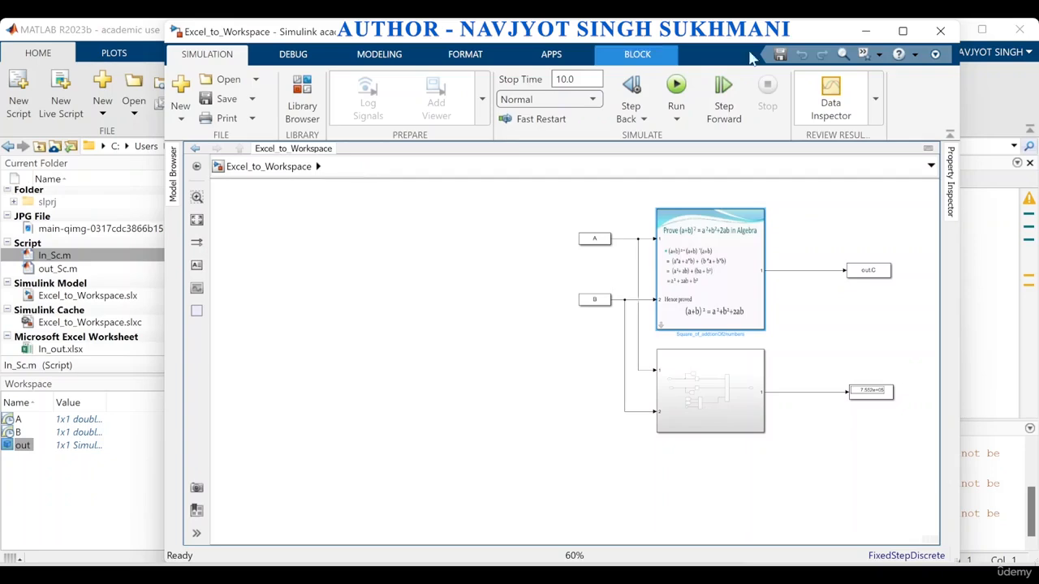
Close the Excel_to_Workspace model and add MBD_Course's Exe_work folder with its subfolders to the MATLAB path
click(940, 30)
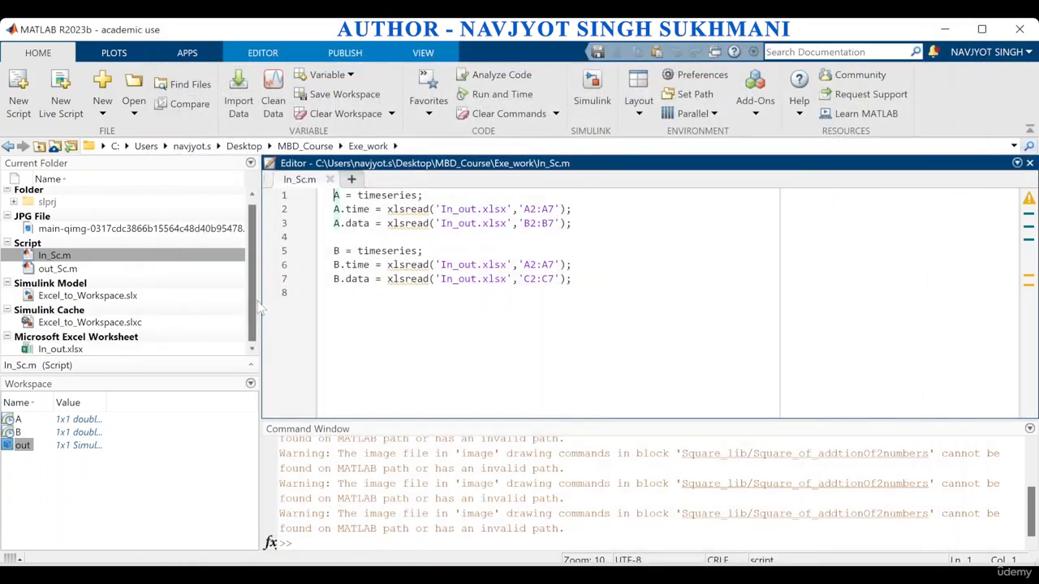
drag(253, 306, 254, 352)
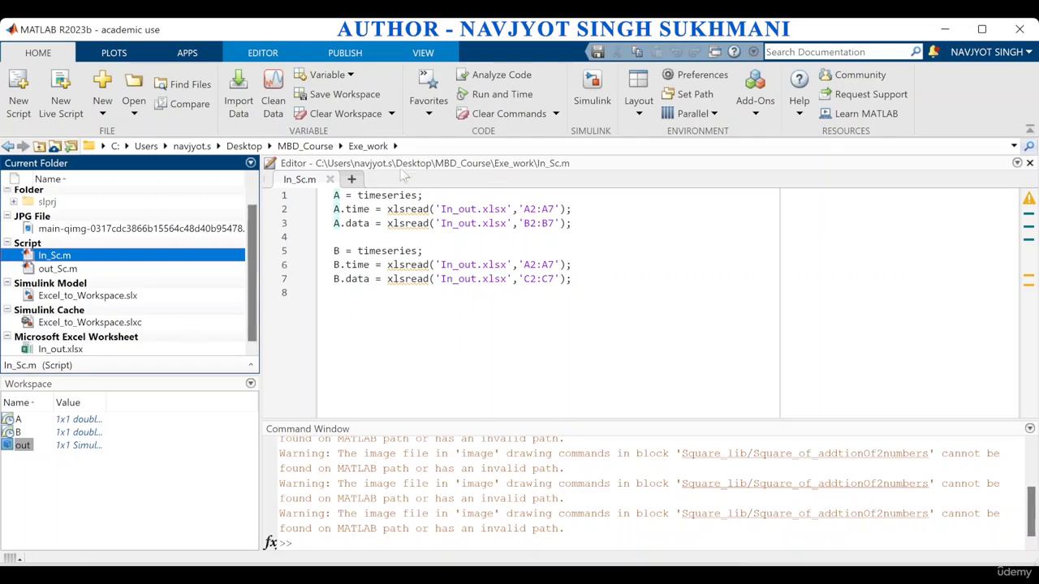
click(311, 147)
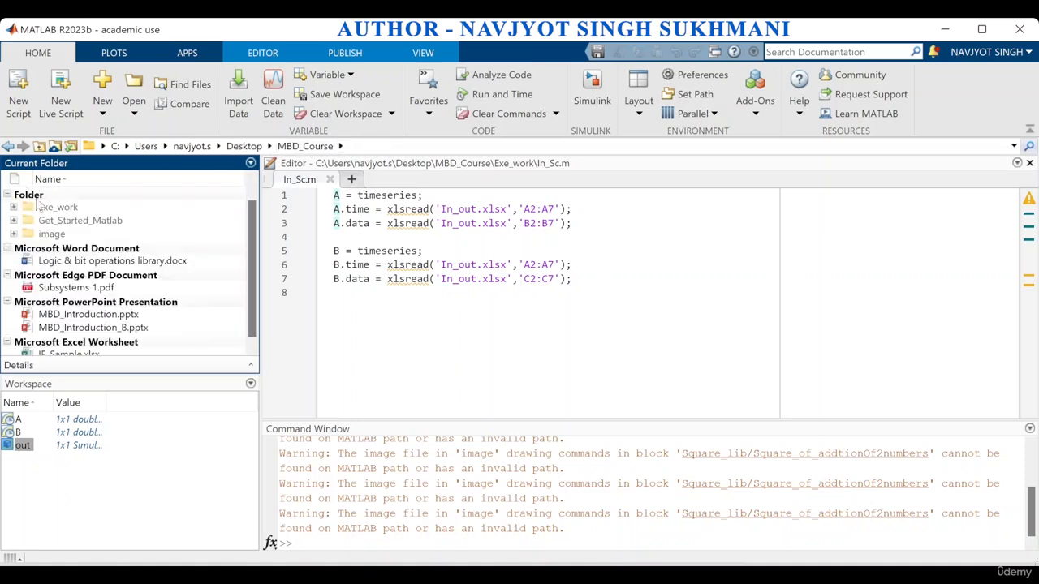
click(57, 207)
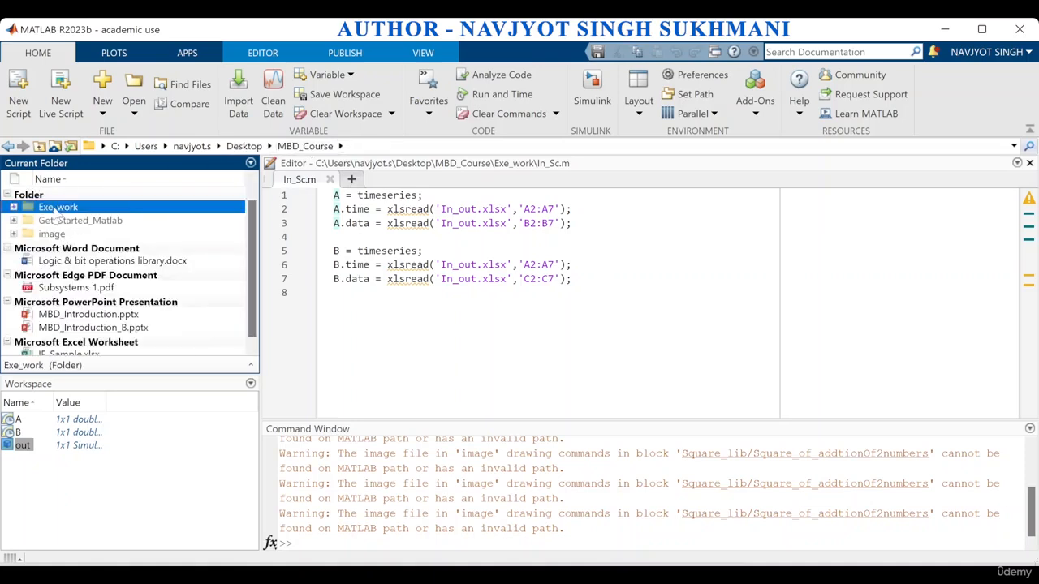
right_click(55, 208)
mouse_move(233, 431)
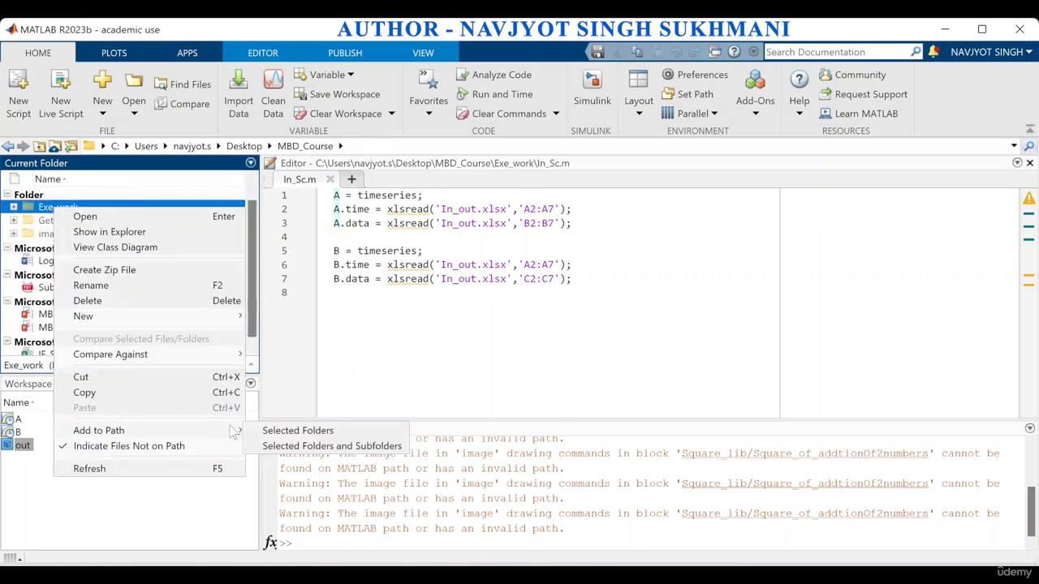
click(274, 445)
Open the Exe_work folder in MATLAB and delete the Excel_to_Workspace.slxc cache file
double_click(73, 209)
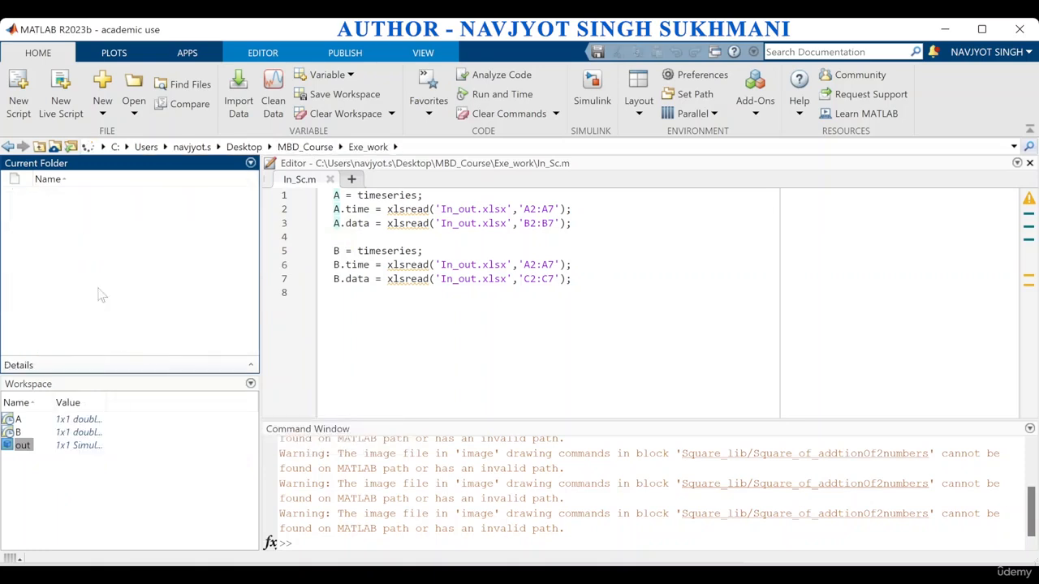
scroll(114, 297, down, 1)
click(114, 297)
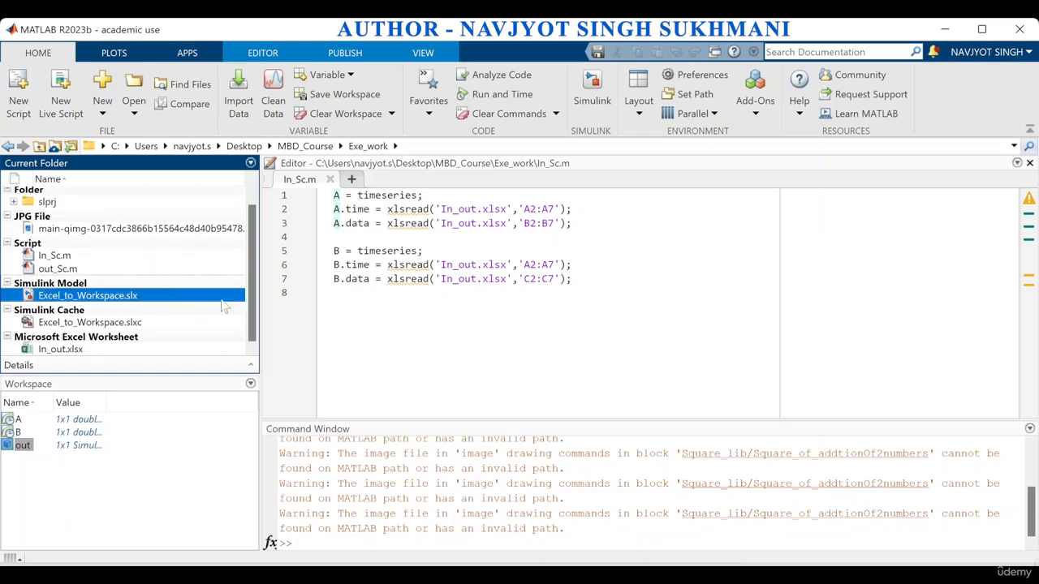
click(122, 323)
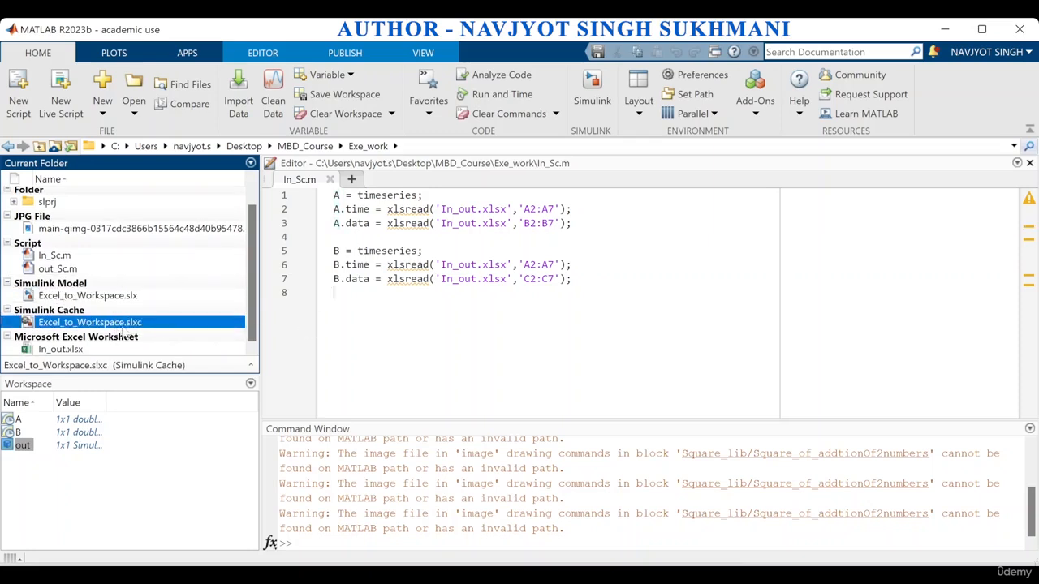
key(Delete)
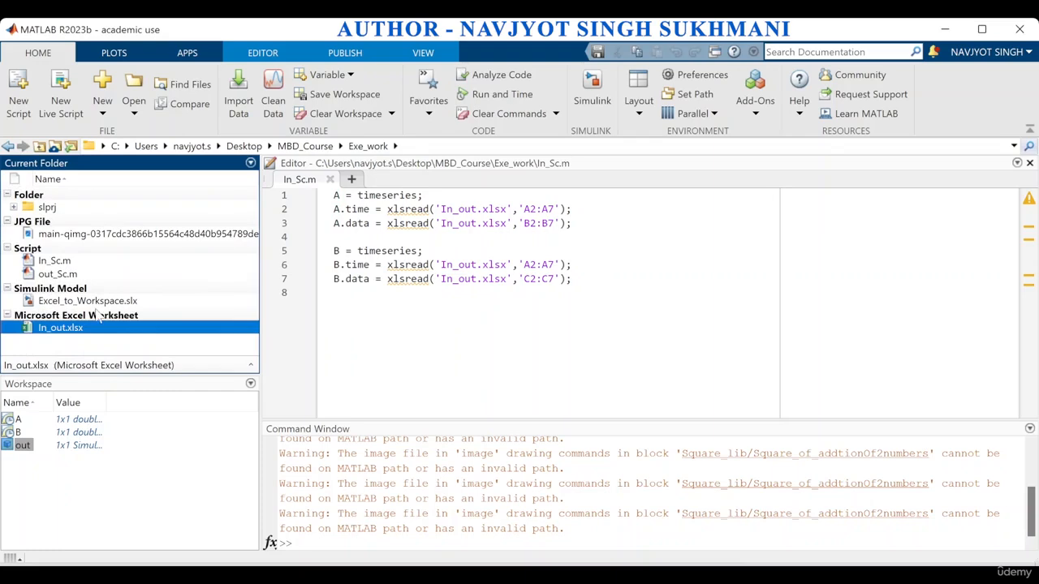
Reopen the Excel_to_Workspace.slx model, dismiss its load diagnostics, and maximize the model window
click(105, 301)
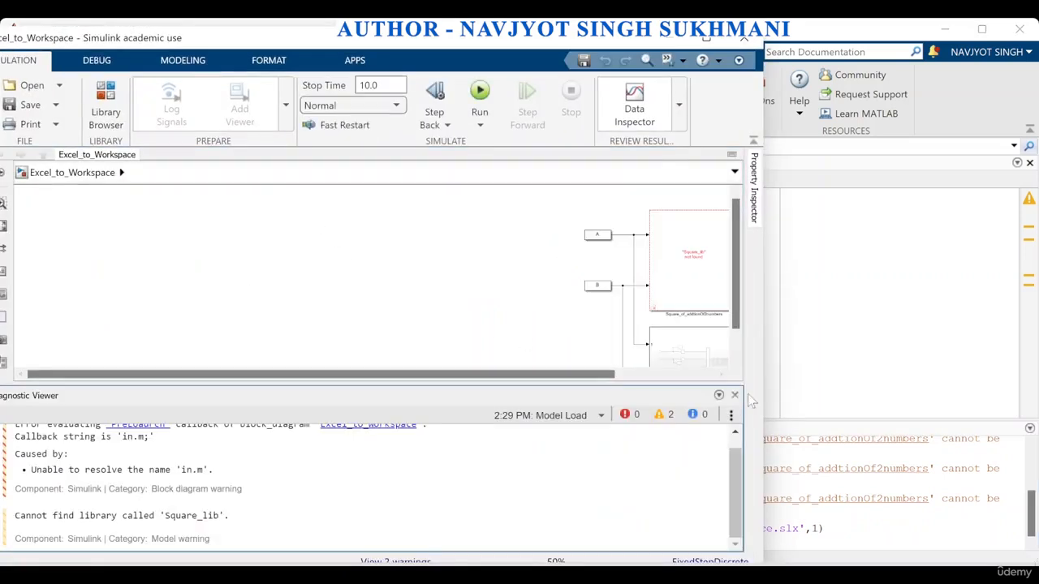
click(734, 395)
click(708, 38)
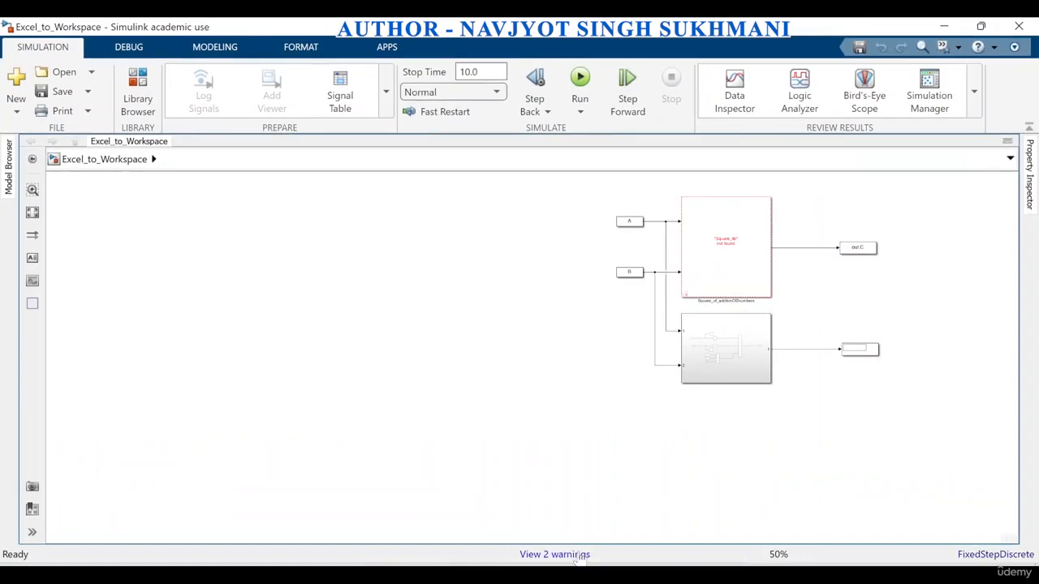
Shift all the model's blocks together toward the middle of the canvas and try to run the simulation
drag(569, 207, 909, 408)
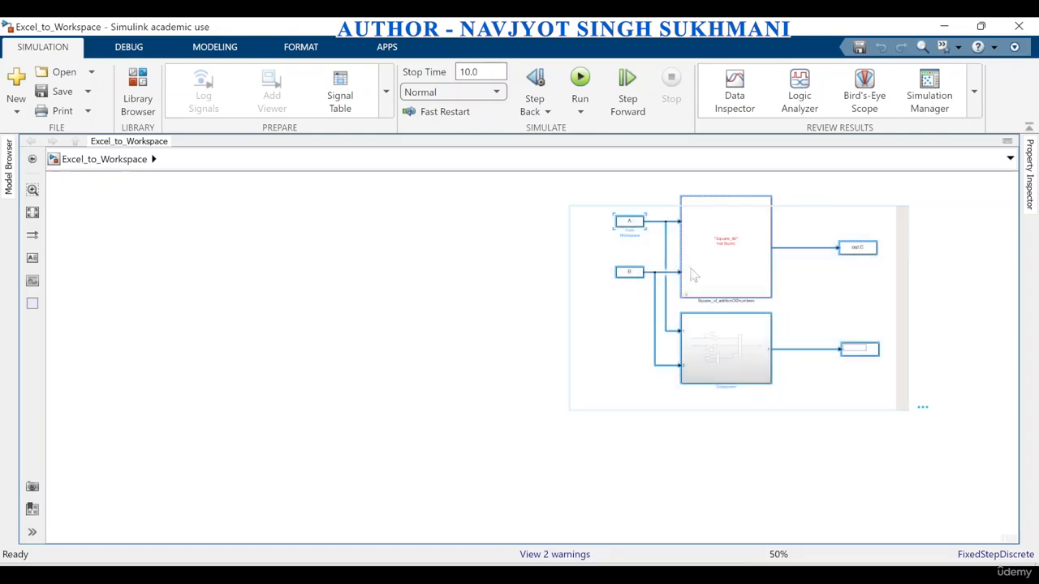
drag(712, 269, 510, 250)
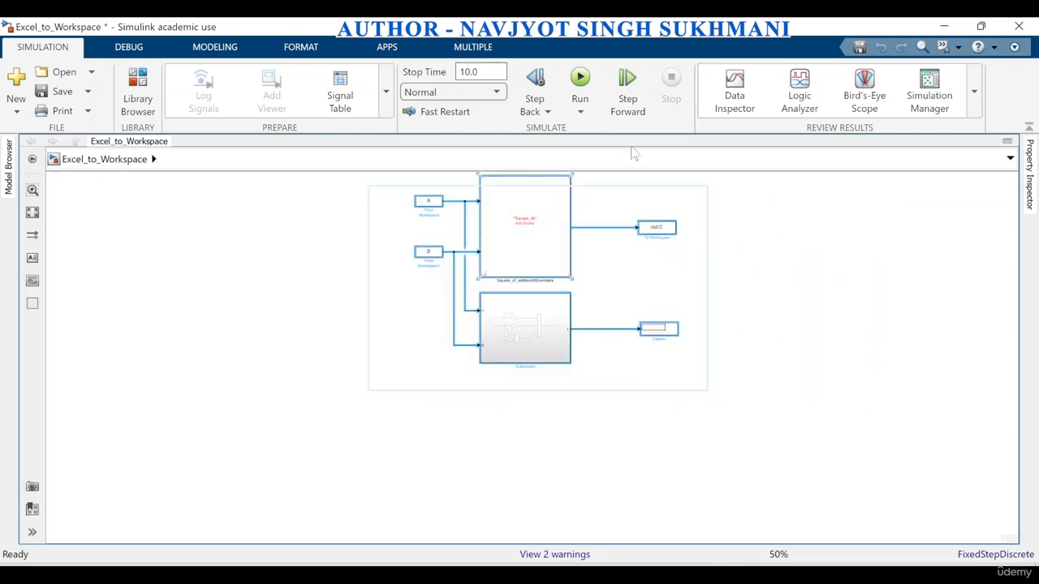
click(584, 88)
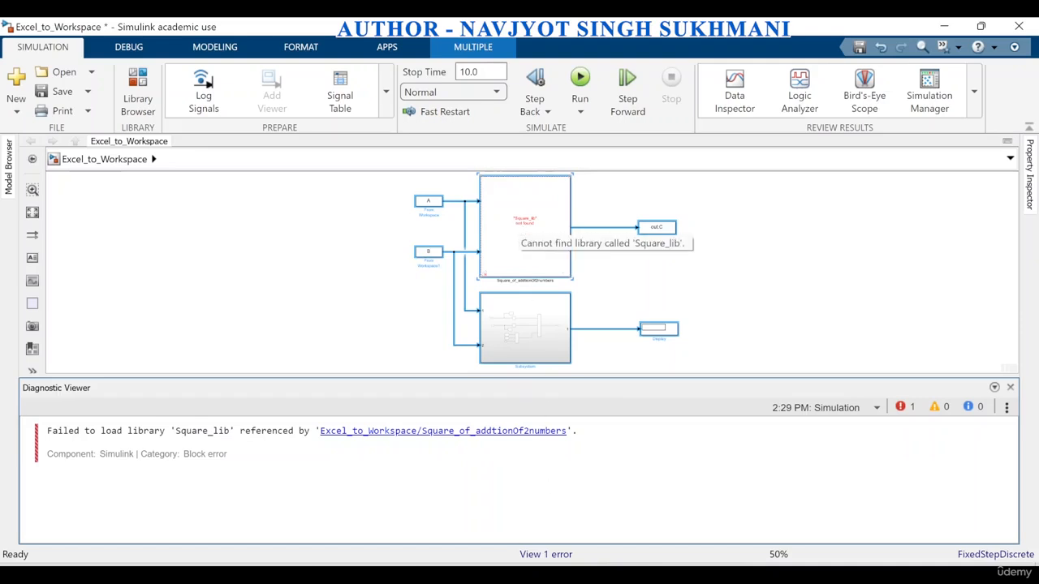
Switch to File Explorer and paste the Square_lib file from the image folder back into the Exe_work folder
mouse_move(439, 574)
click(568, 517)
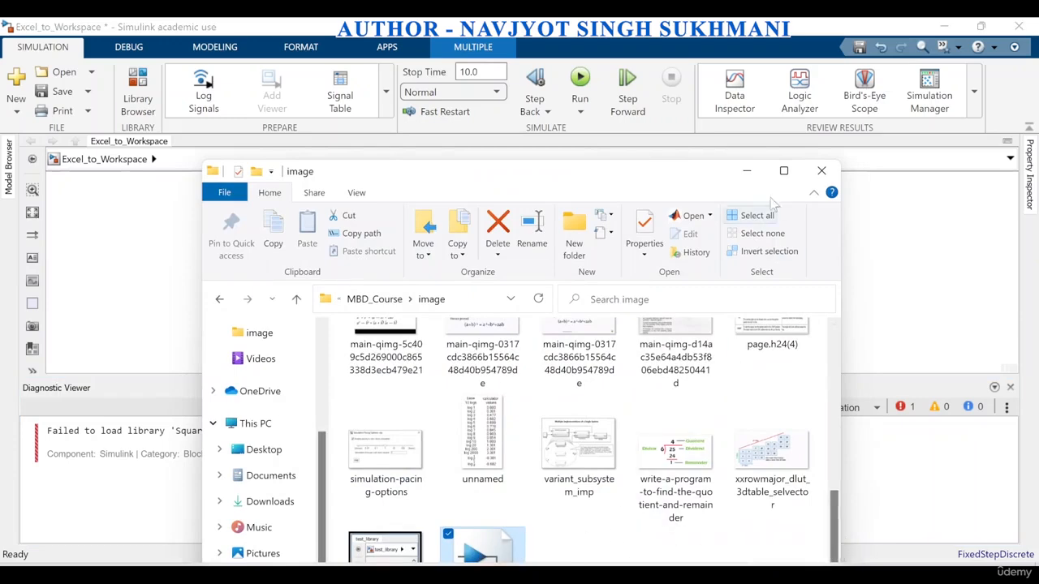
click(783, 170)
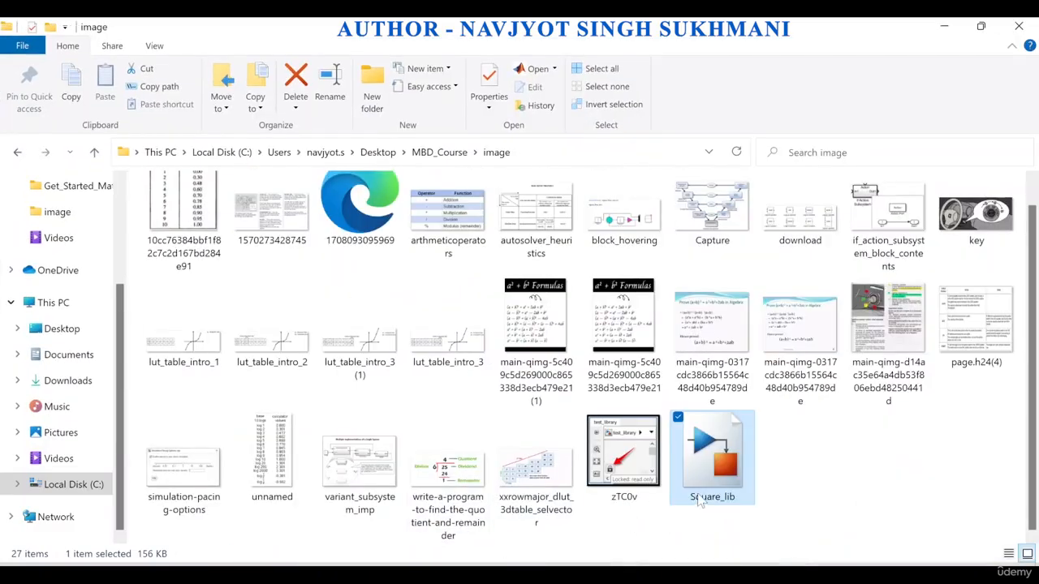
click(439, 152)
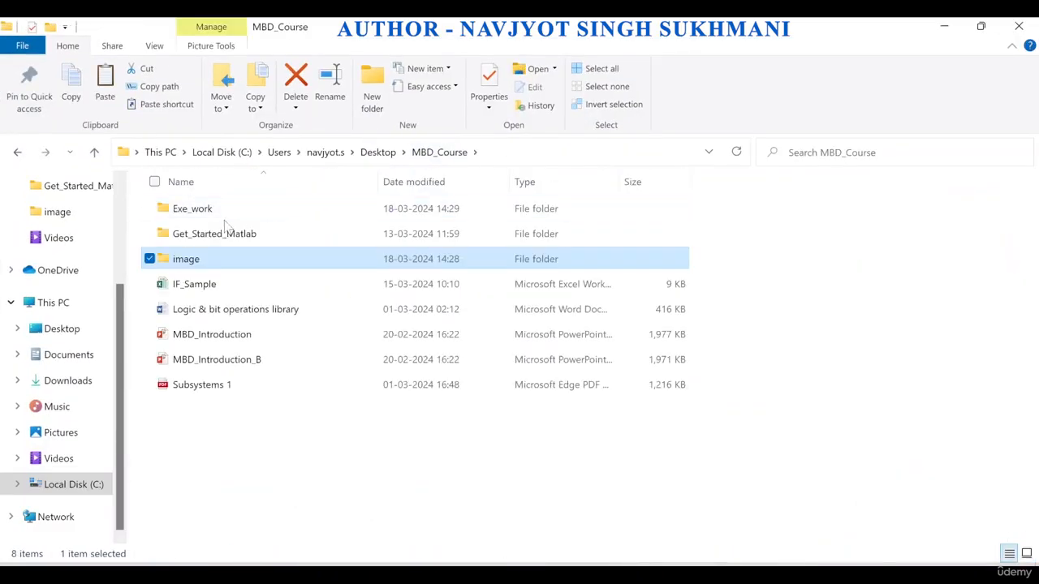
double_click(227, 208)
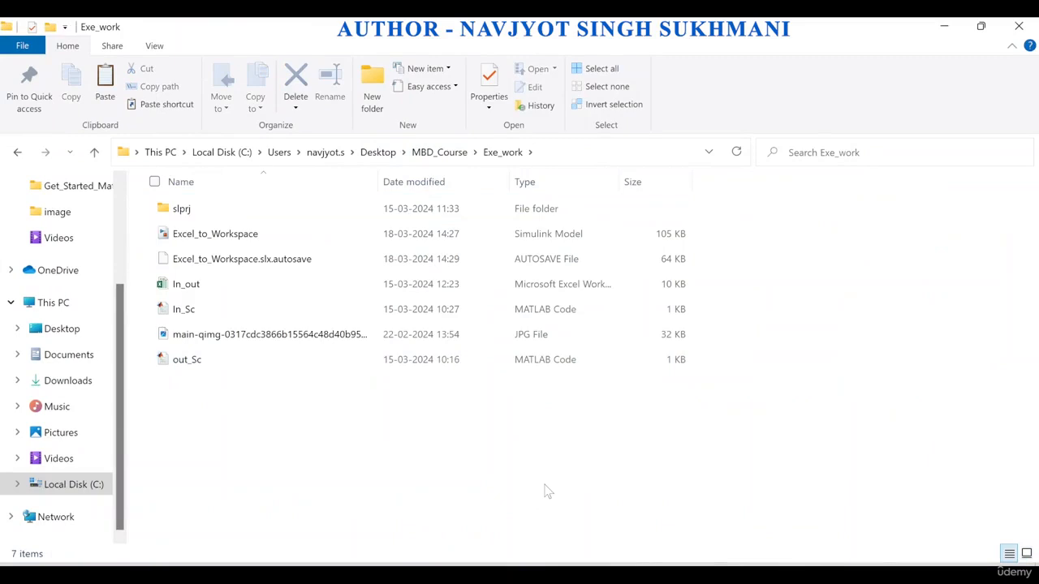
key(ctrl+v)
click(943, 26)
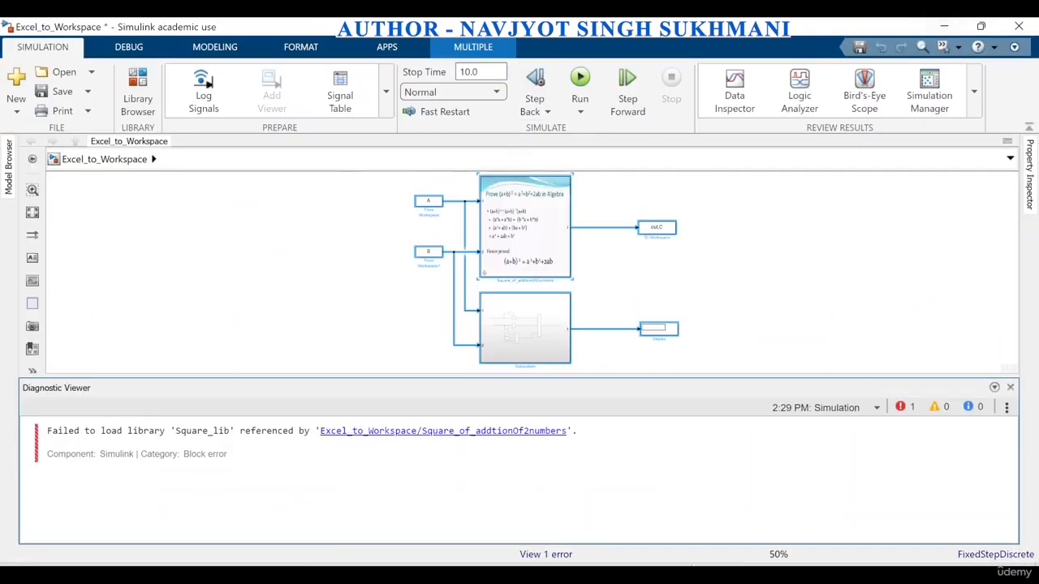
Check for Square_lib.slx in MATLAB's current folder, and return to the Excel_to_Workspace model to examine its linked block
click(619, 576)
click(434, 519)
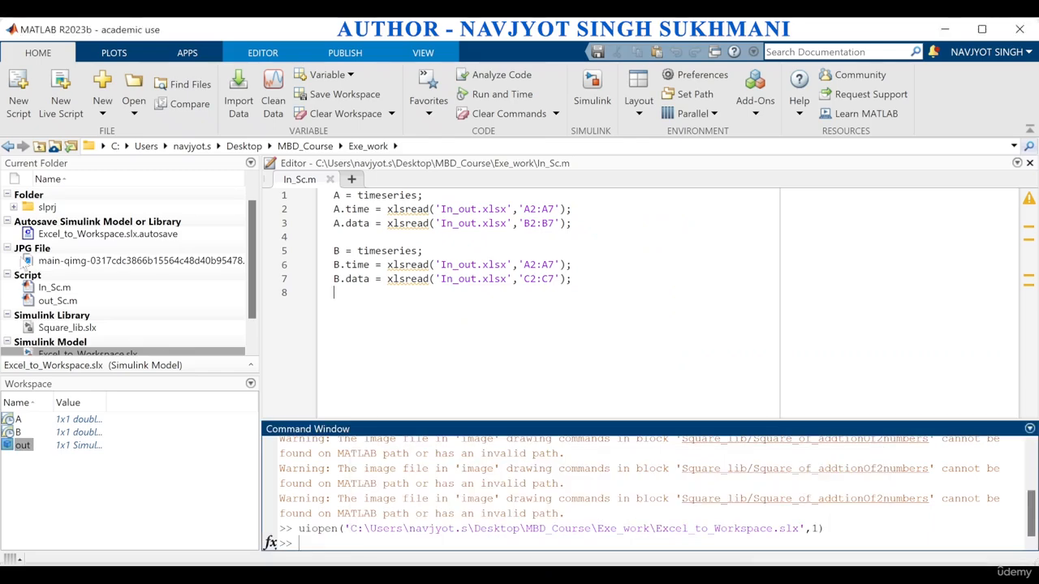
scroll(73, 329, down, 1)
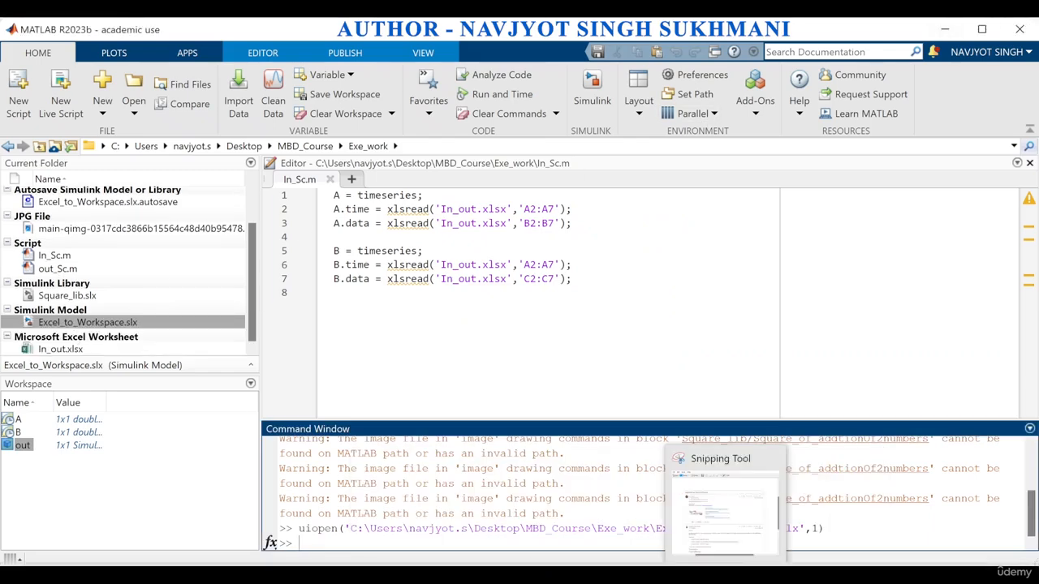
click(619, 576)
click(620, 576)
click(794, 520)
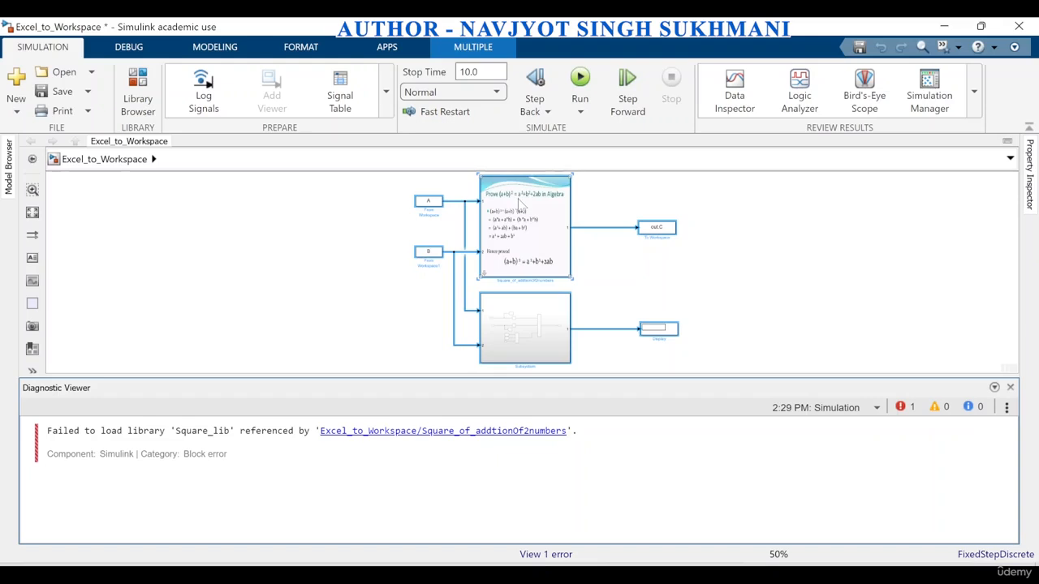
Run the Excel_to_Workspace simulation, close the Diagnostic Viewer, and fit the whole model in view
click(587, 77)
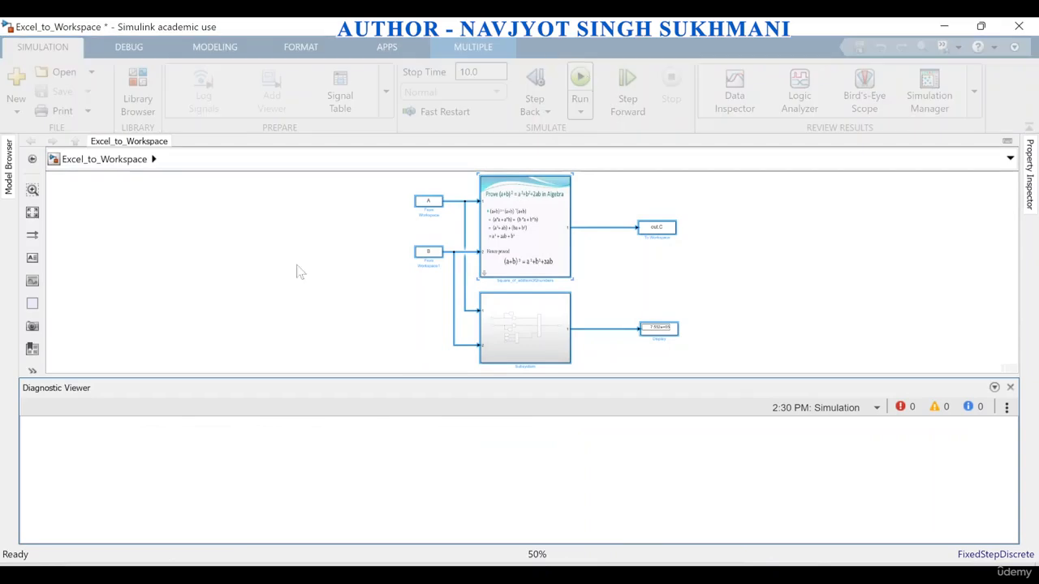
click(1009, 388)
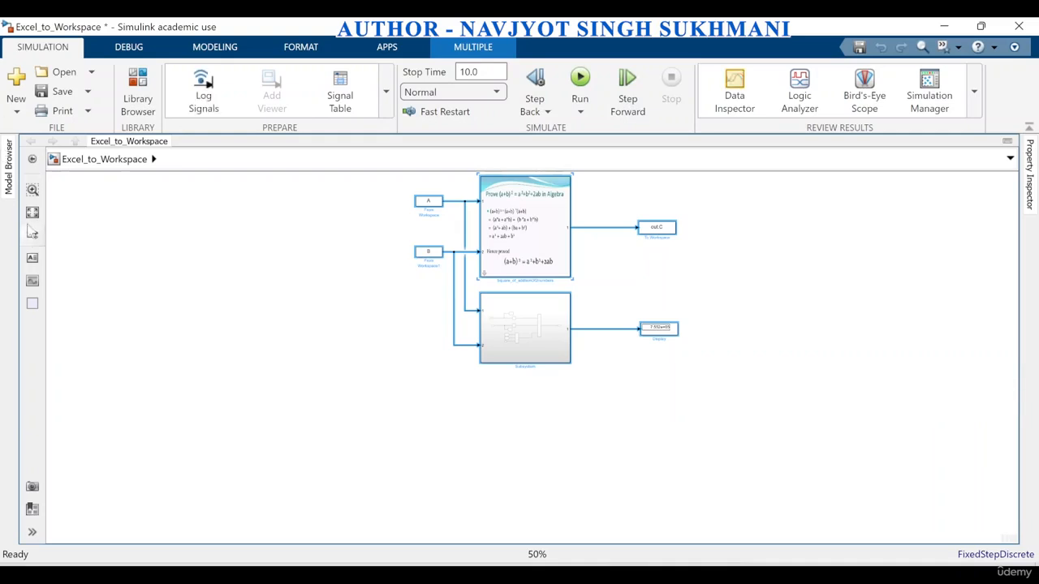
click(32, 213)
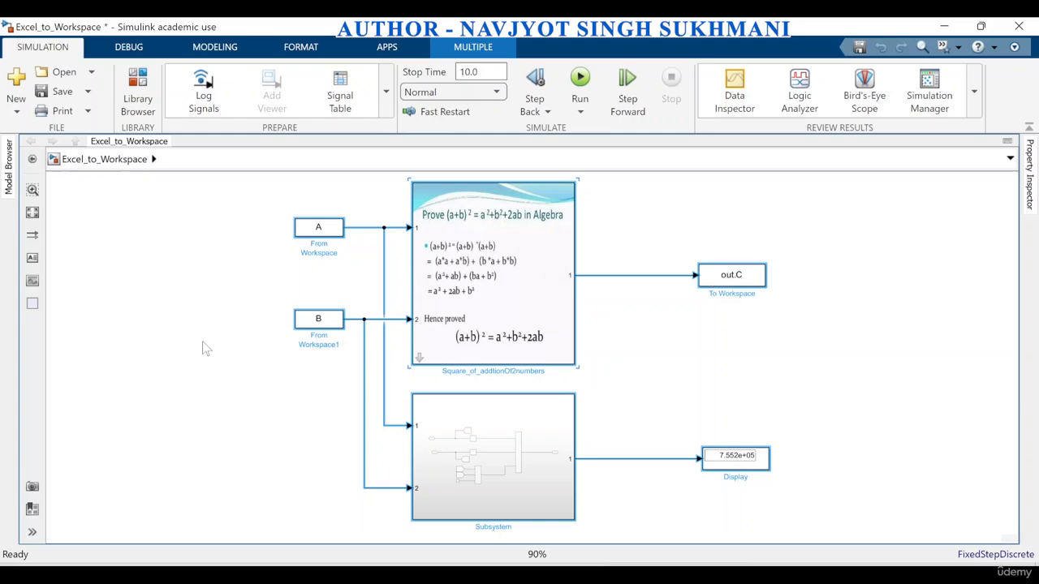
Delete the stray blocks pasted onto the Excel_to_Workspace canvas, save the model, and run the simulation
key(ctrl+v)
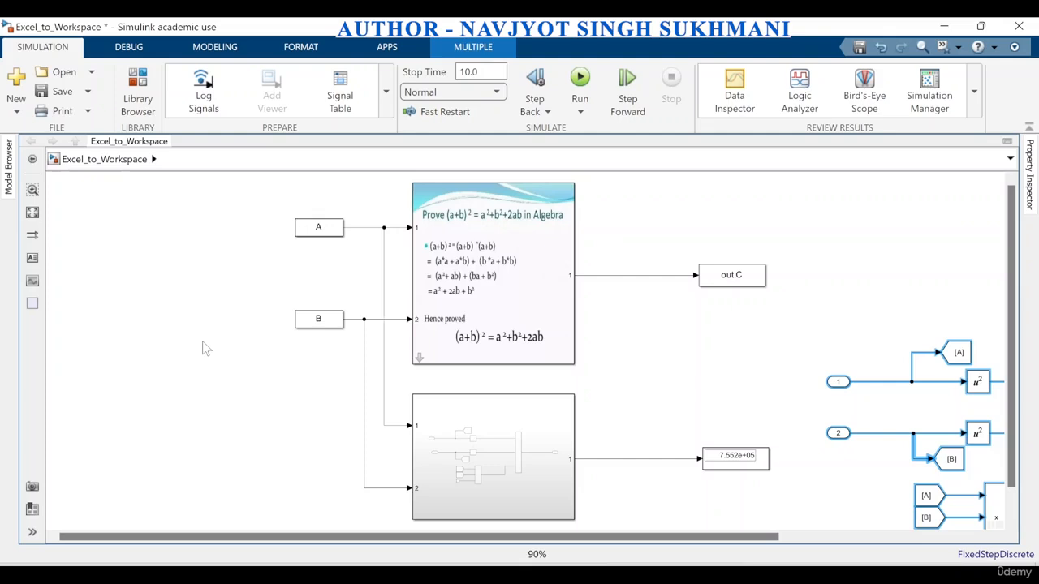
key(Delete)
key(ctrl+s)
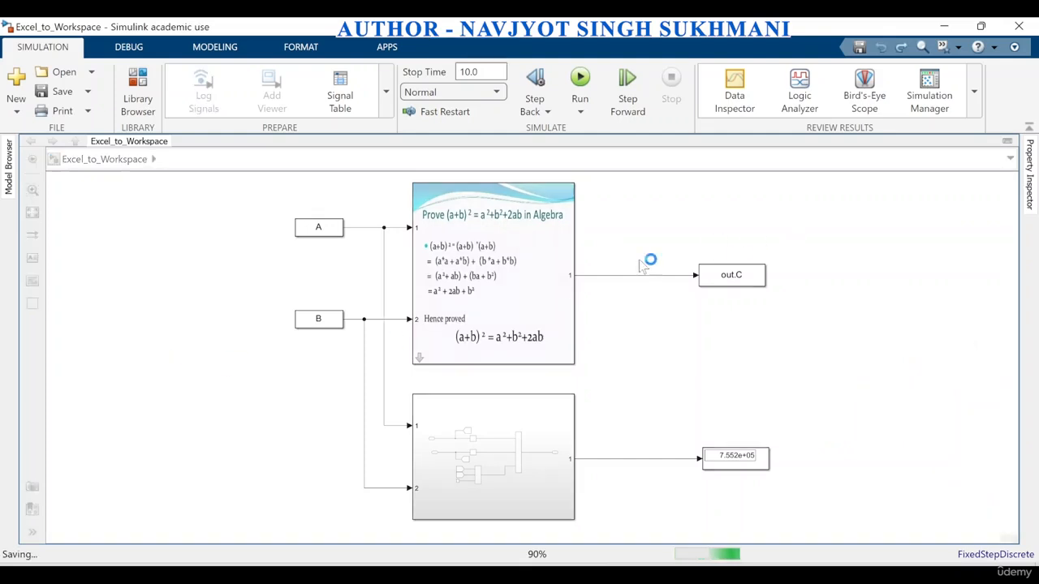
click(584, 78)
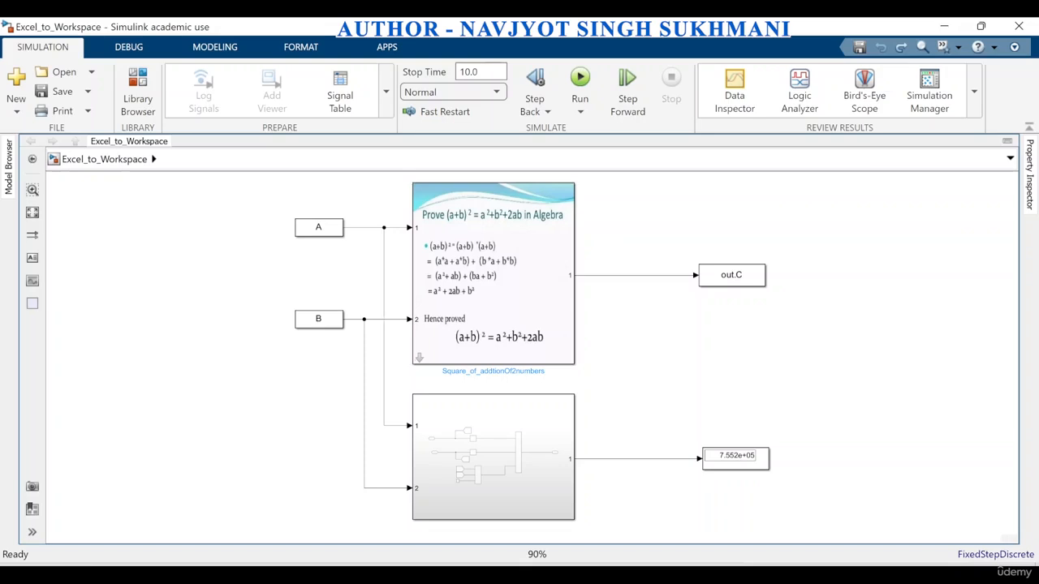
Open Square_lib.slx from MATLAB's current folder, go up to the library's top level, and try to unlock it
mouse_move(620, 575)
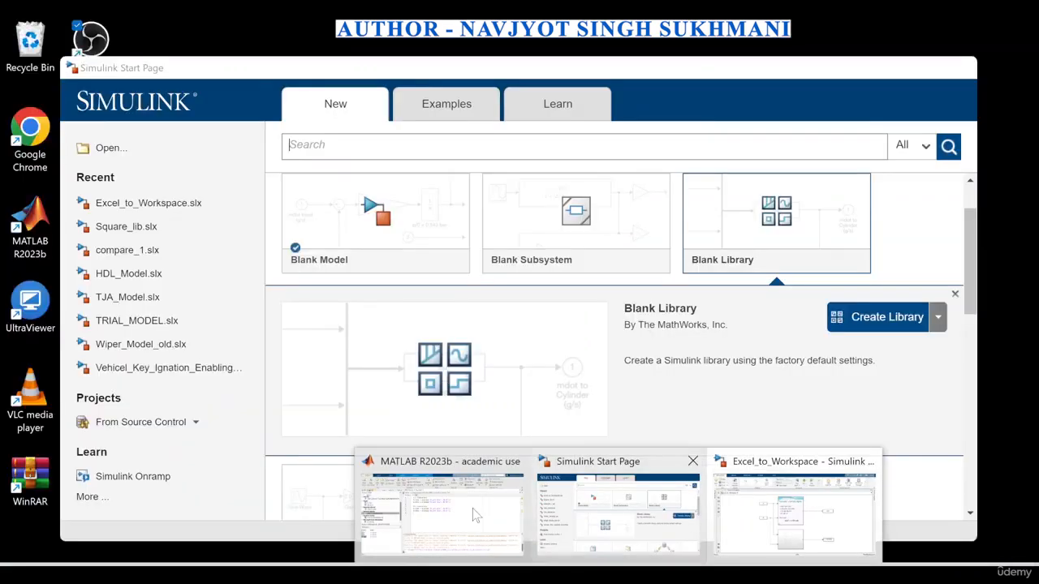
click(472, 508)
double_click(87, 271)
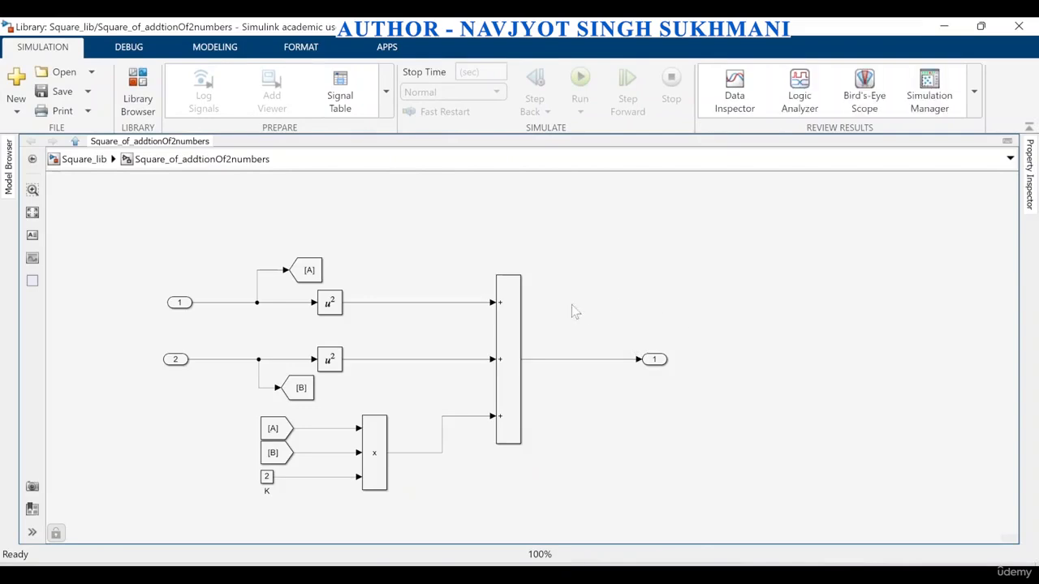
click(82, 160)
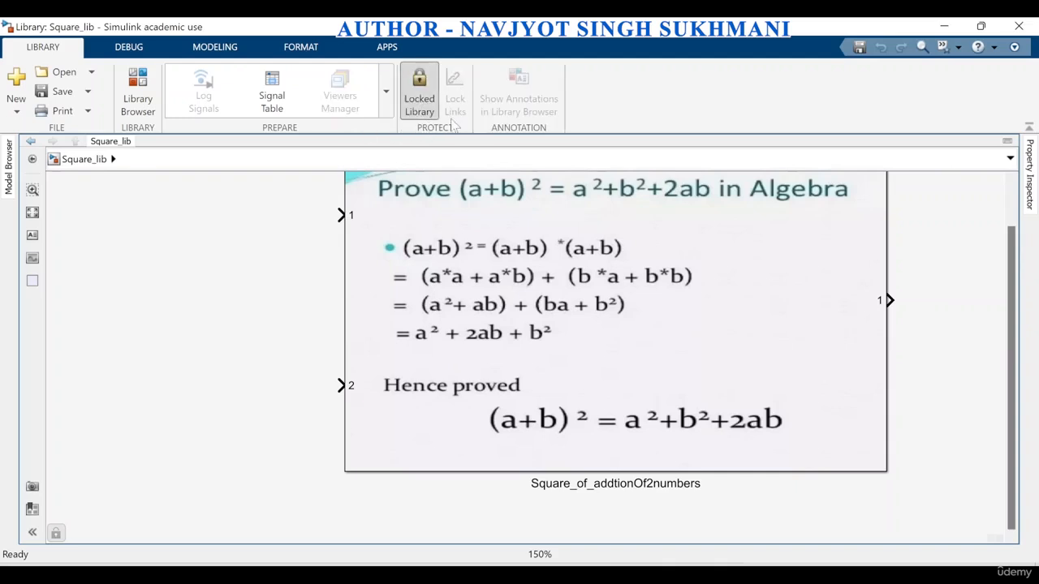
click(414, 106)
View the mask dialog of the library's Square_of_addtionOf2numbers block, and save the Square_lib library
click(421, 304)
double_click(421, 304)
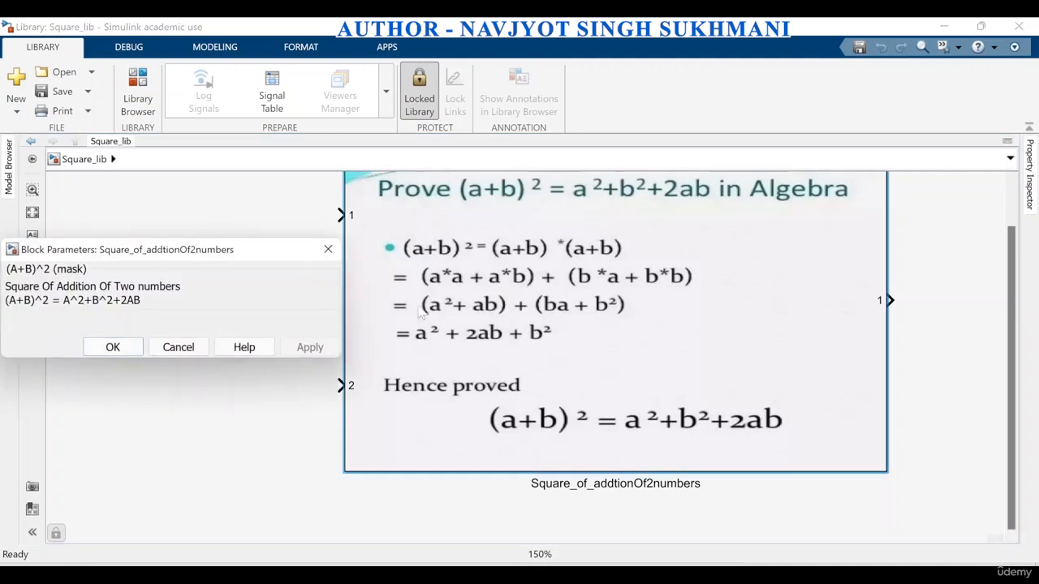
click(111, 346)
double_click(418, 367)
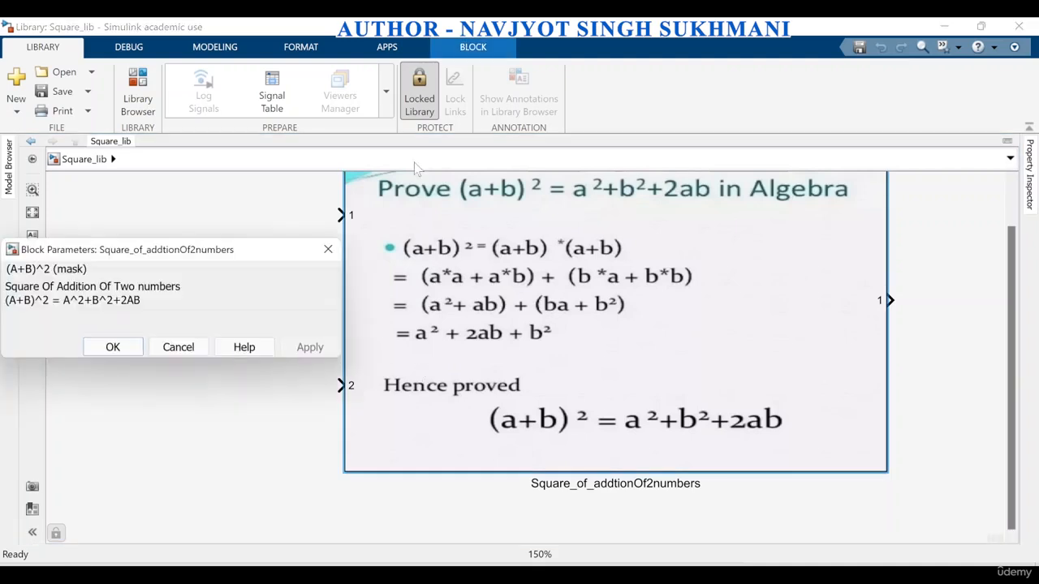
click(112, 346)
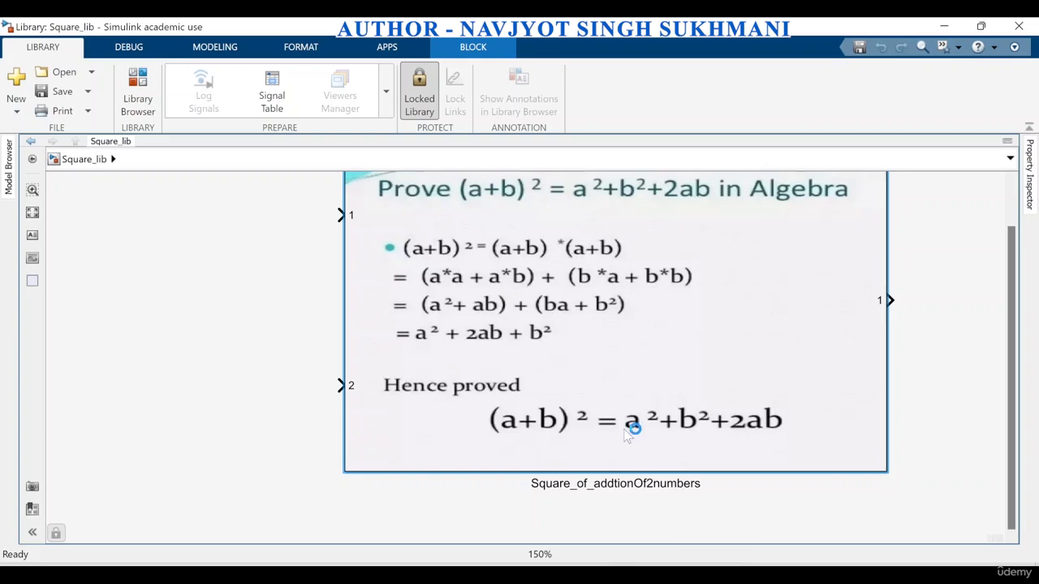
key(ctrl+s)
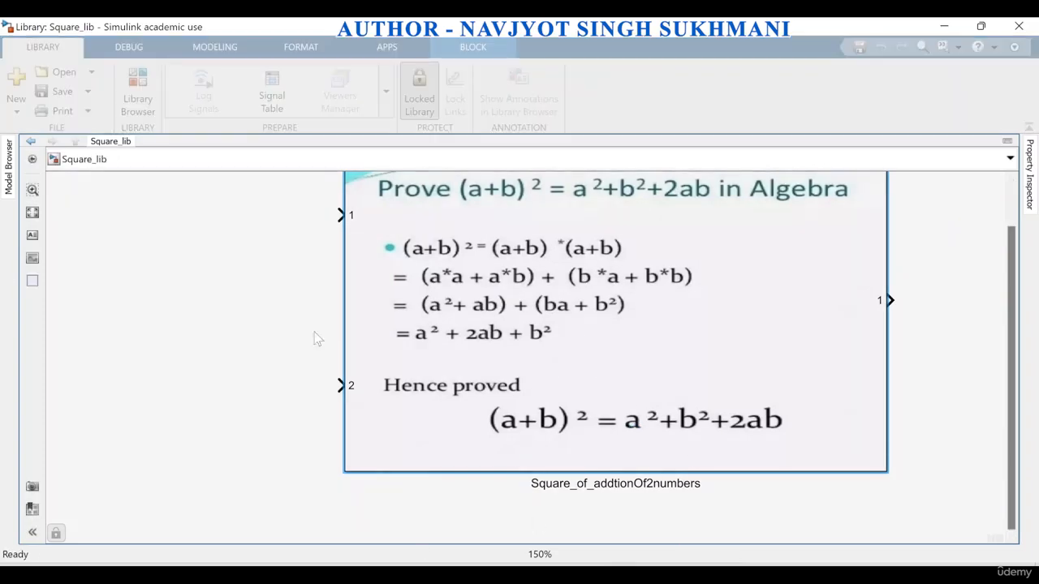
click(33, 212)
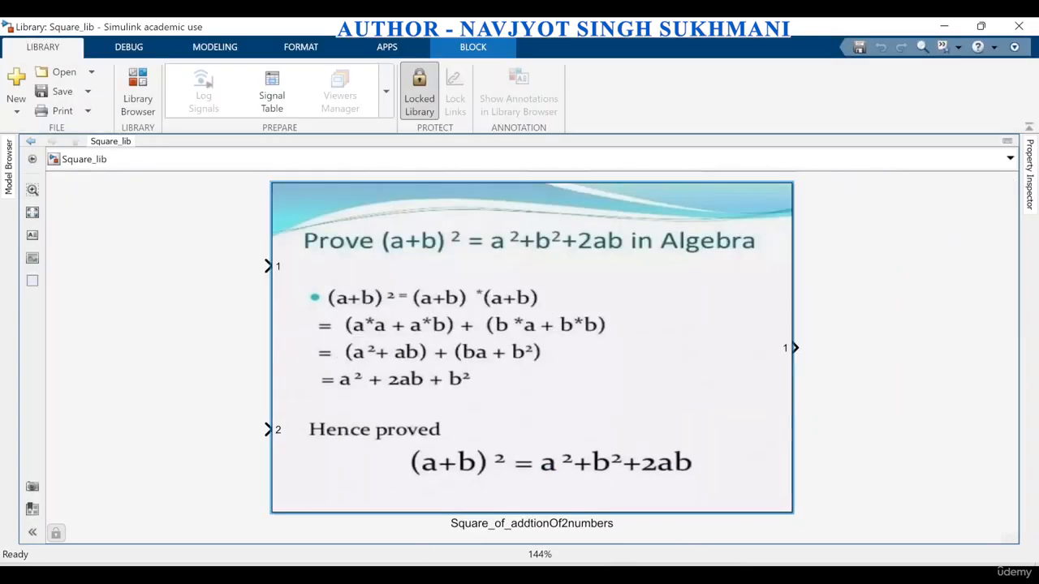
Switch back to the Excel_to_Workspace model, save it, and run the simulation
click(619, 575)
click(699, 520)
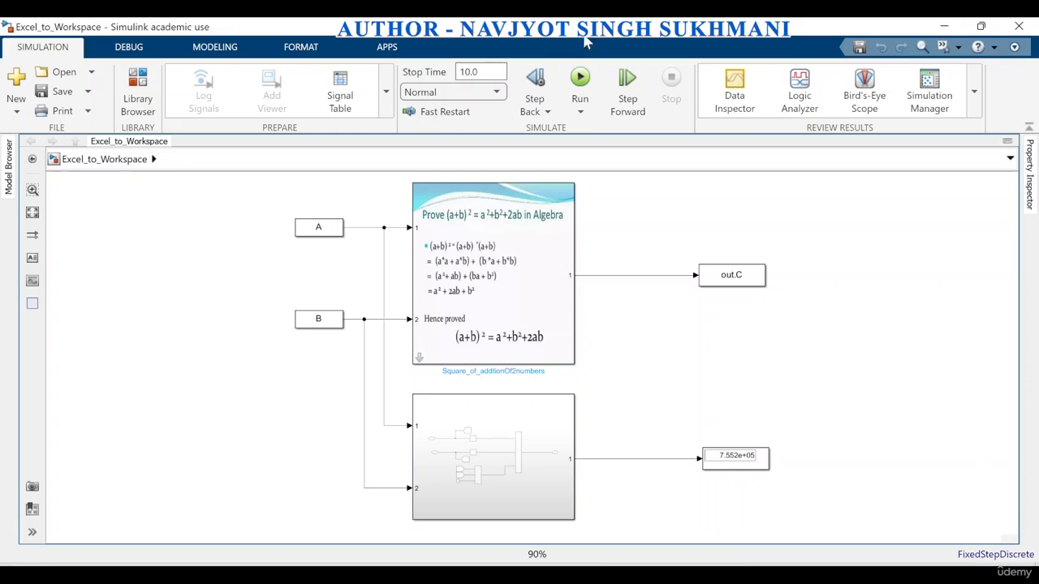
key(ctrl+s)
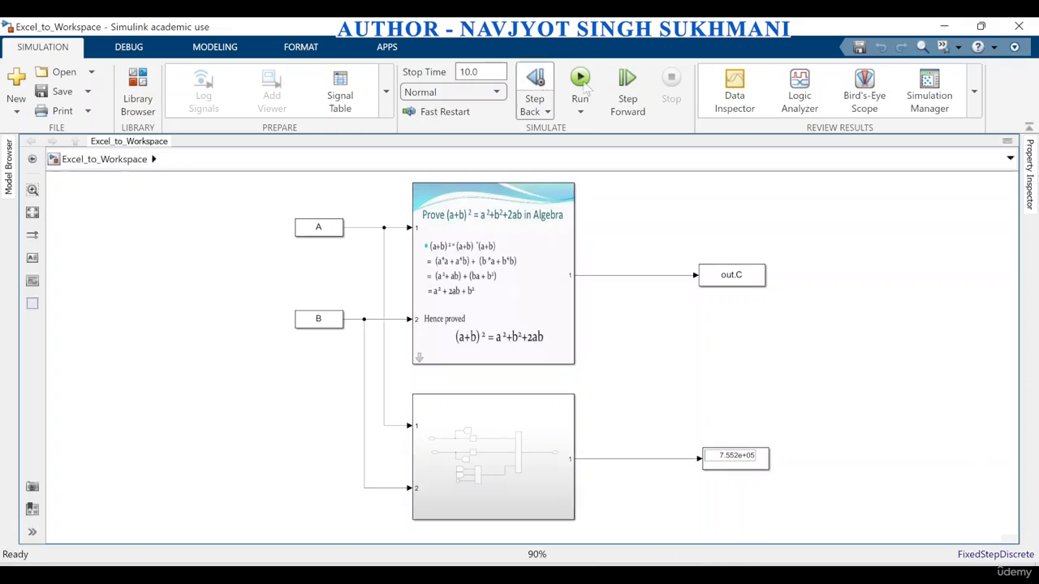
click(581, 81)
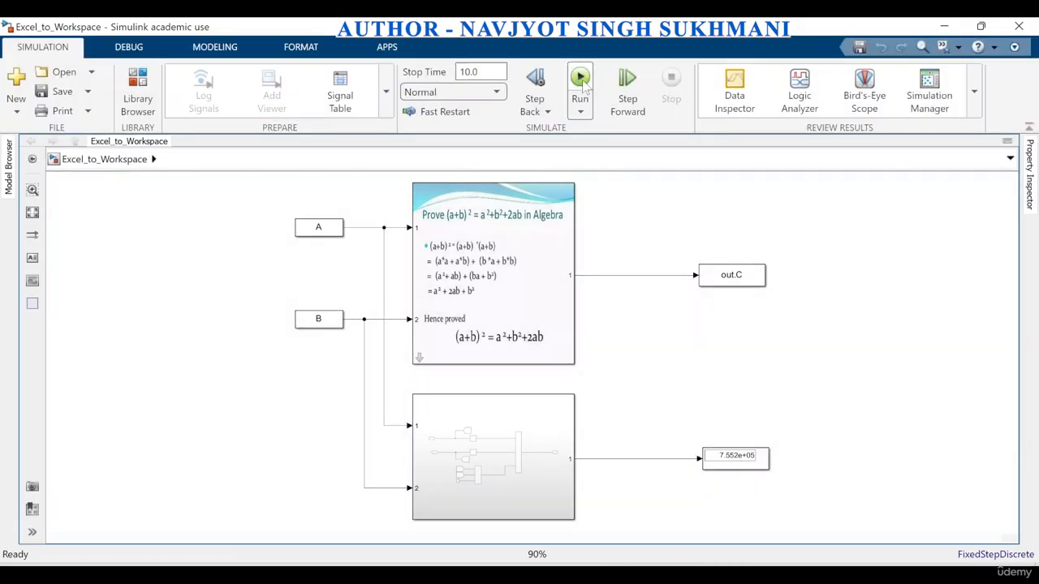
click(581, 81)
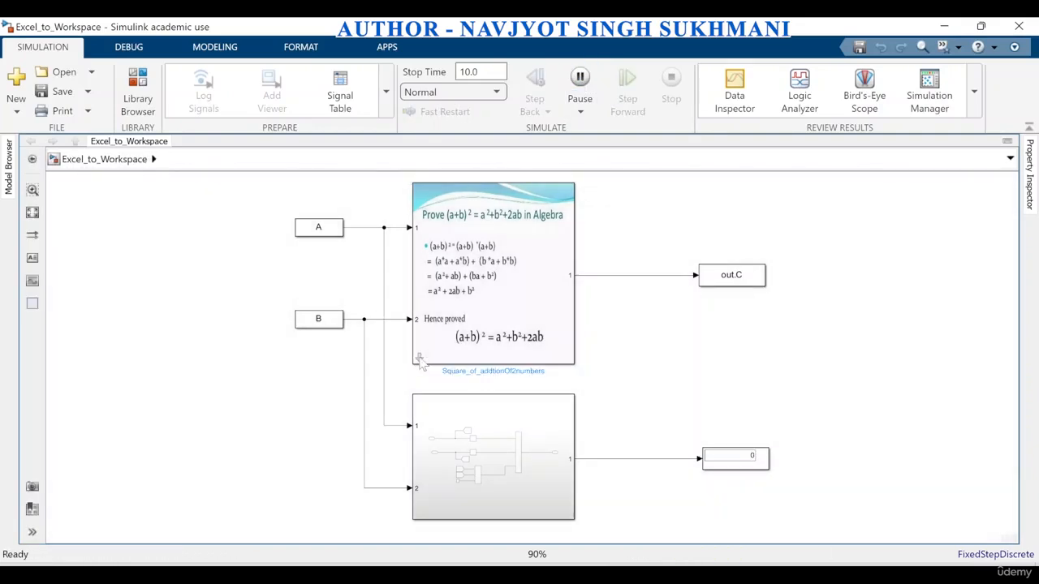
Look under the mask of the linked Square_of_addtionOf2numbers block and return to the model's top level
click(420, 360)
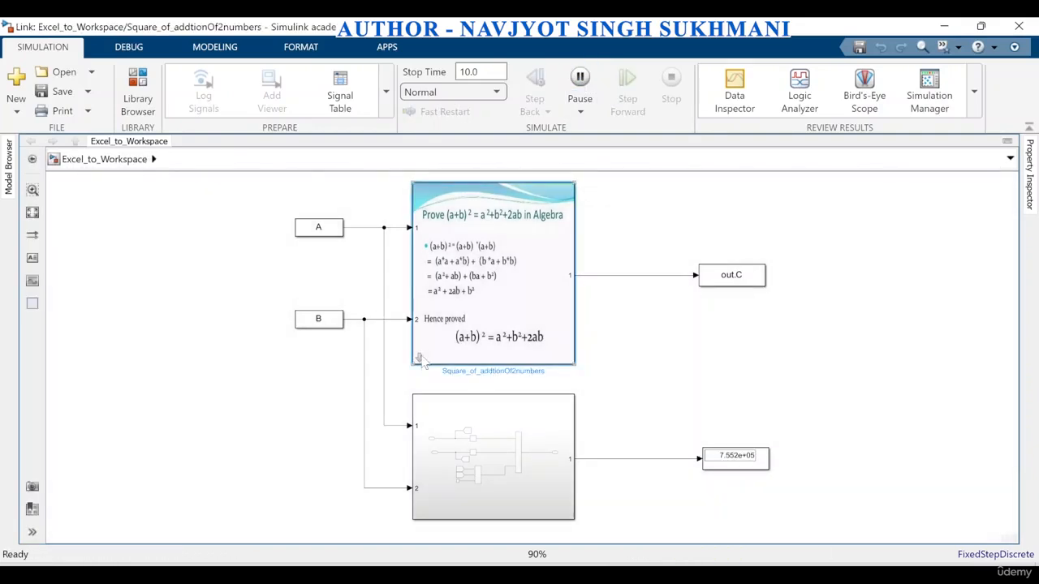
click(420, 359)
click(624, 387)
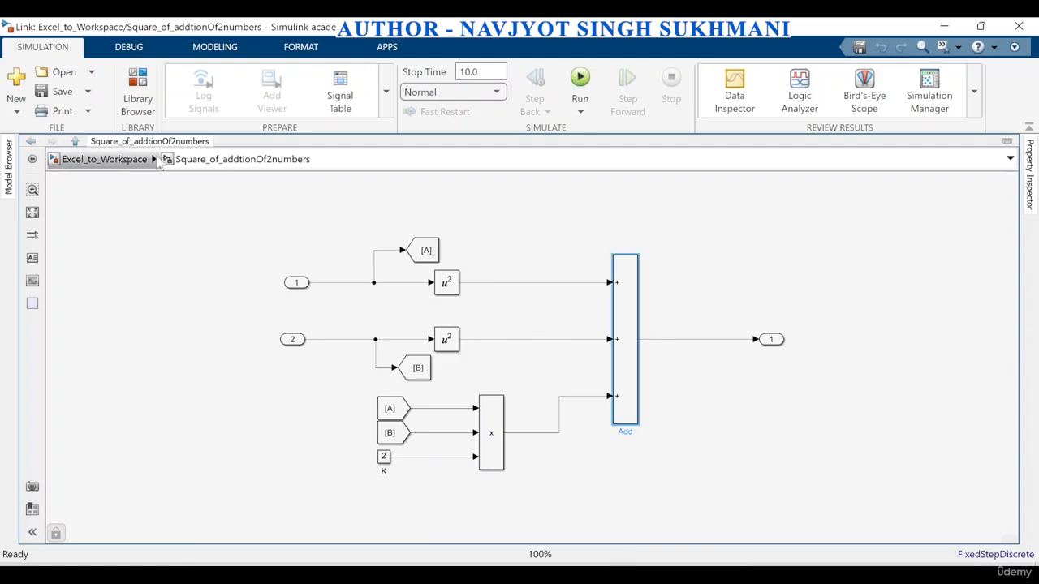
click(154, 159)
click(129, 160)
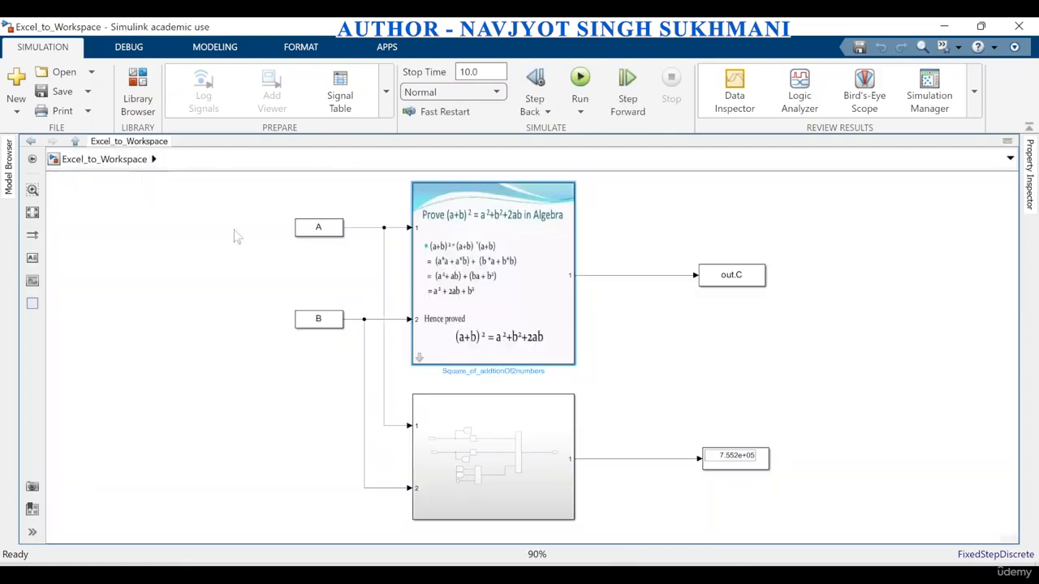
Try to move the Add block inside the linked Square_of_addtionOf2numbers block, and return to the top level
click(434, 344)
click(420, 358)
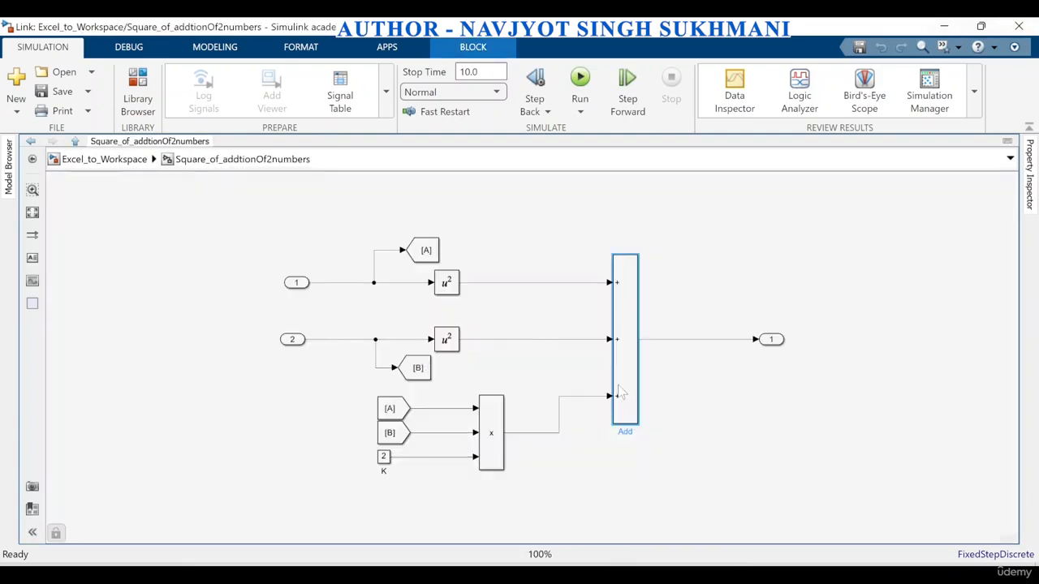
drag(620, 393, 628, 434)
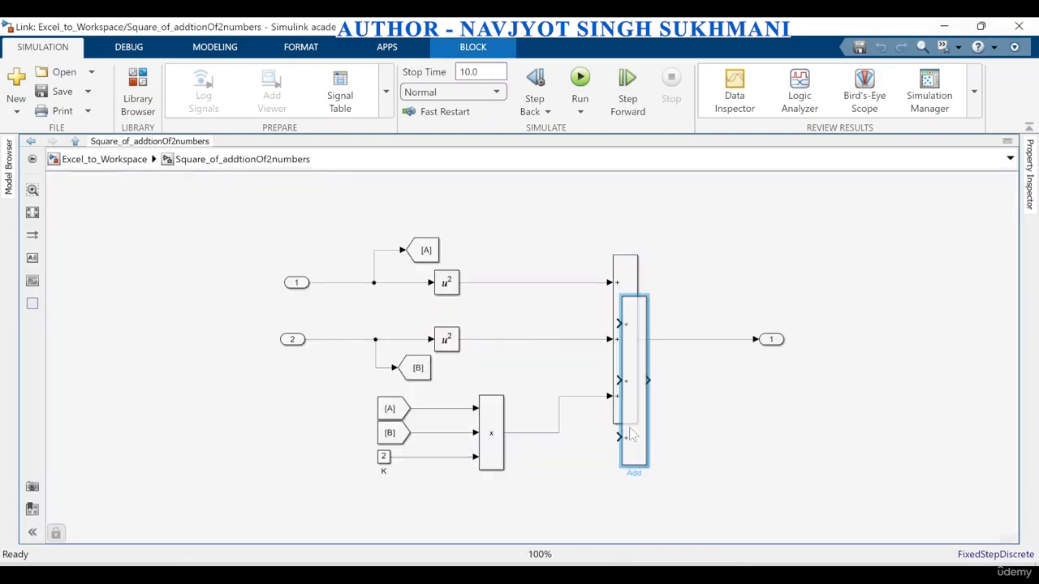
click(122, 160)
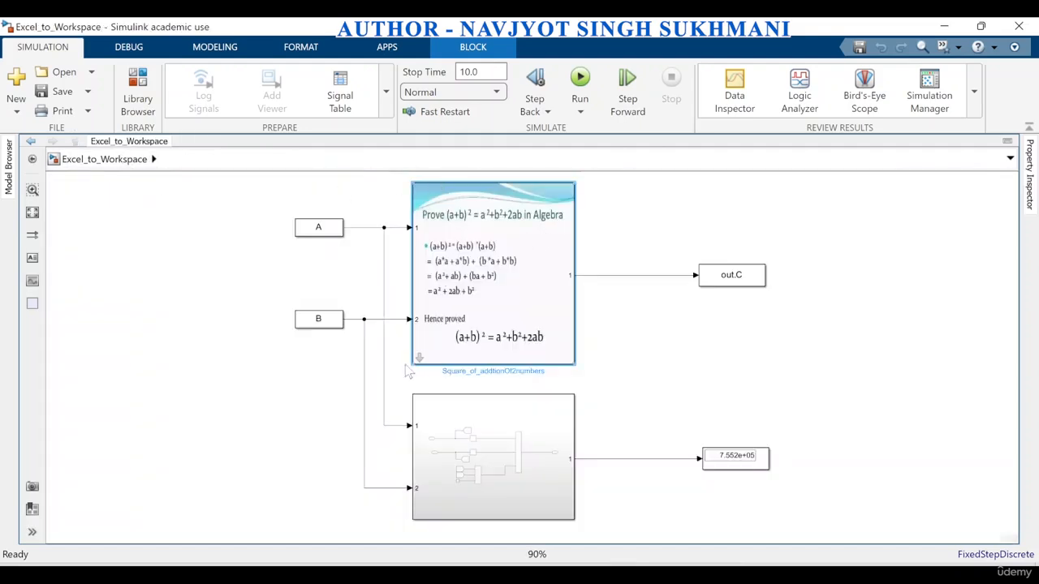
Compare the mask dialog of the linked block in the model with that of the original block in Square_lib
double_click(564, 315)
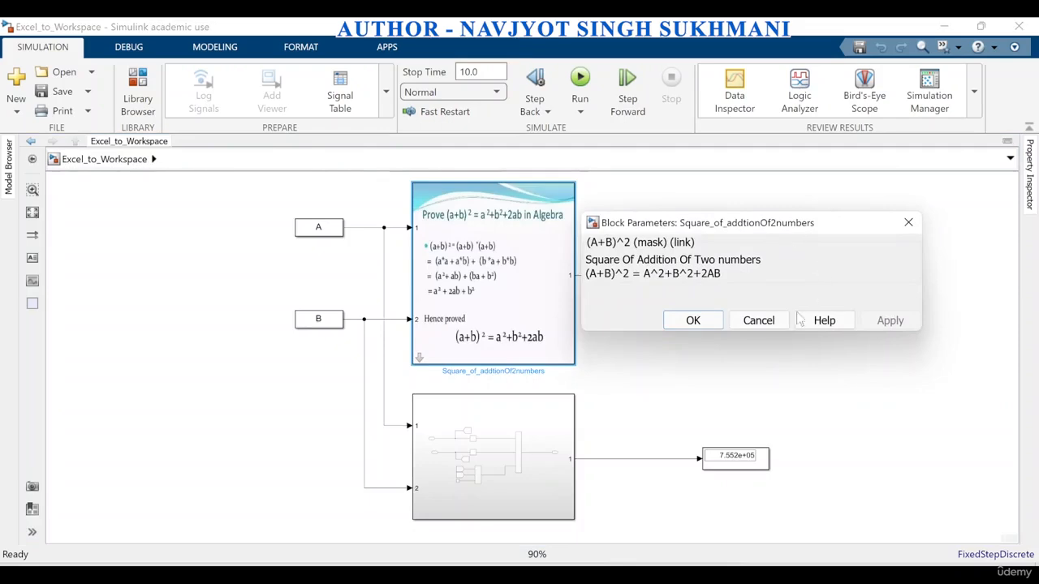
click(693, 319)
click(944, 27)
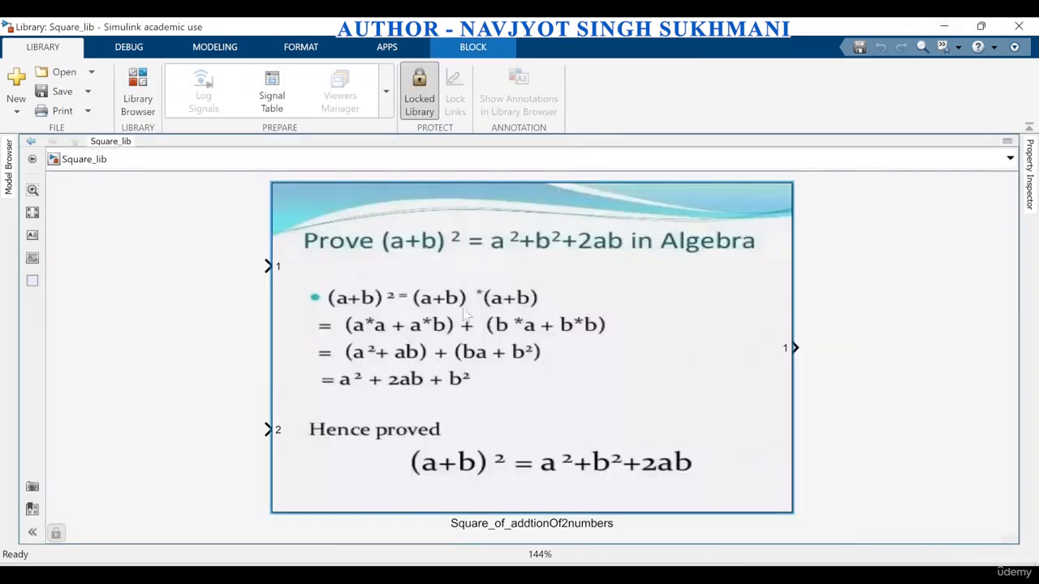
double_click(484, 386)
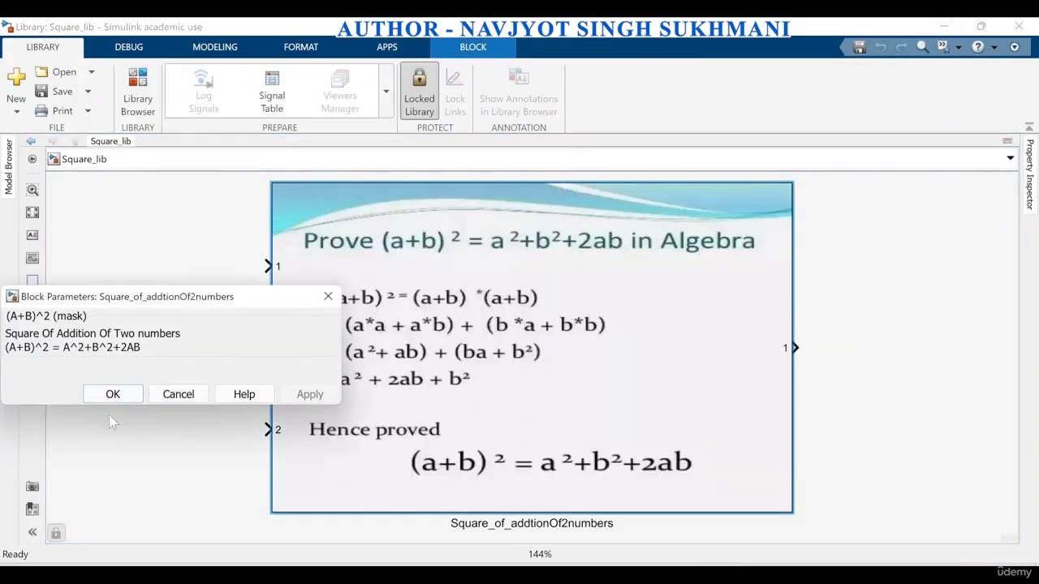
click(104, 398)
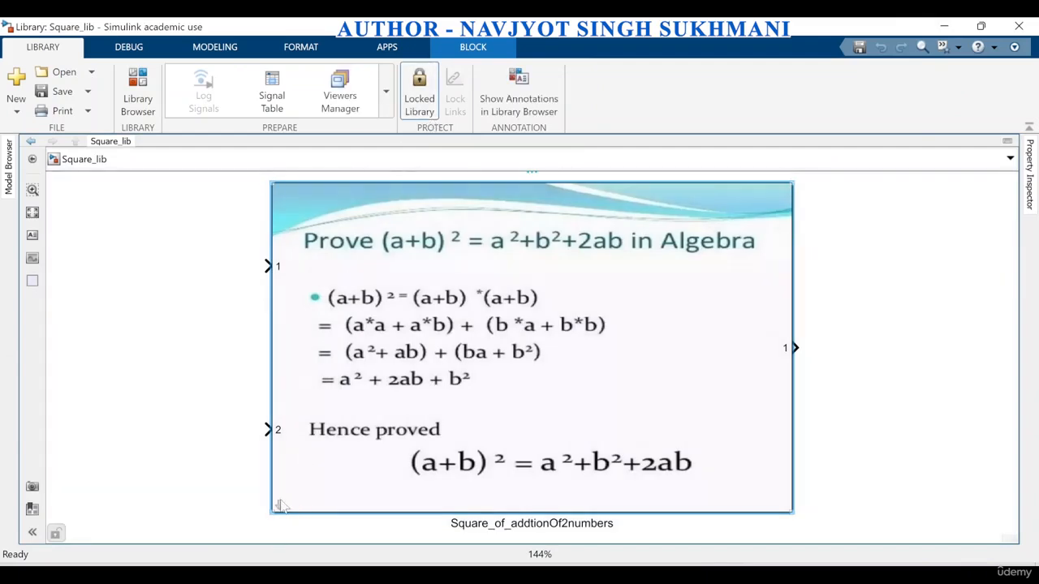
Unlock Square_lib, look under its block's mask, and lock the library's links
click(279, 505)
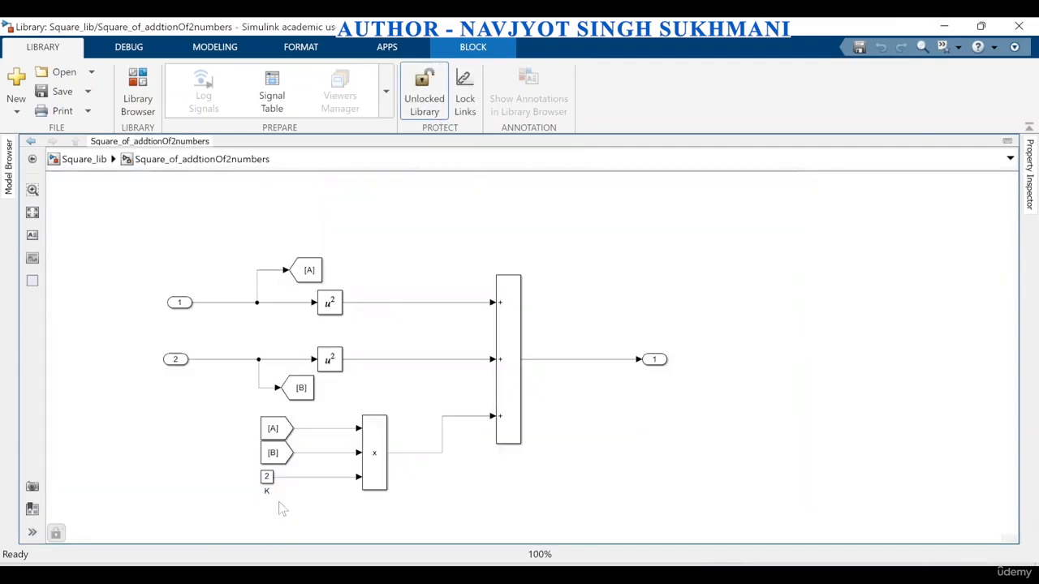
click(72, 162)
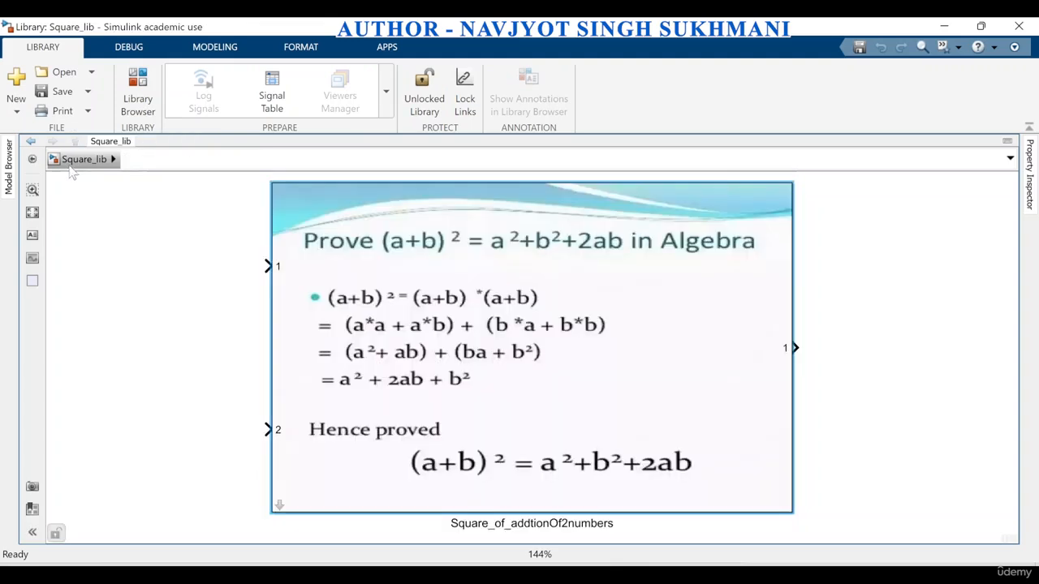
click(468, 101)
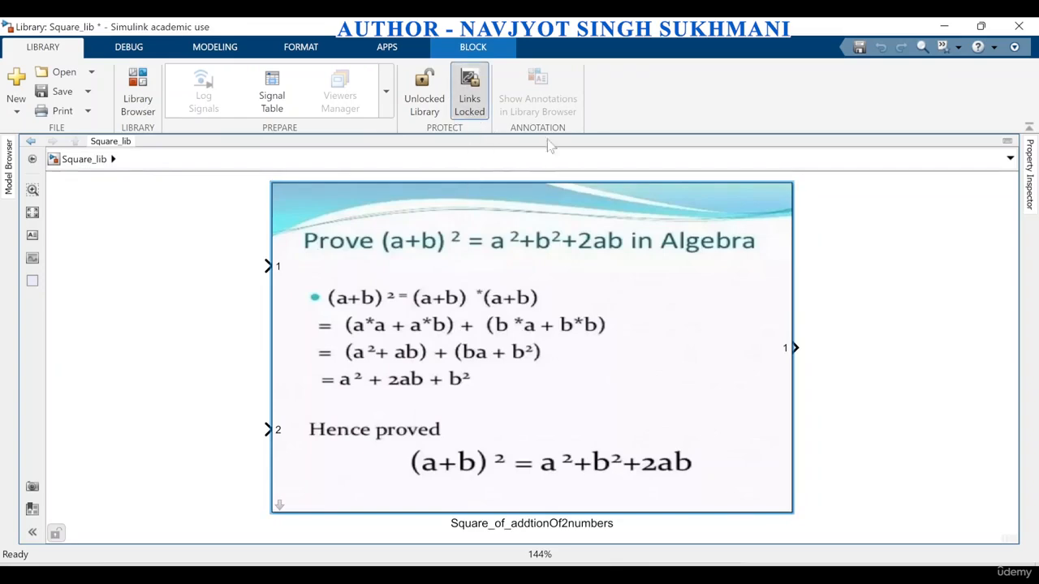
Return to the Excel_to_Workspace model, check the linked block's mask dialog, and run the simulation
click(943, 27)
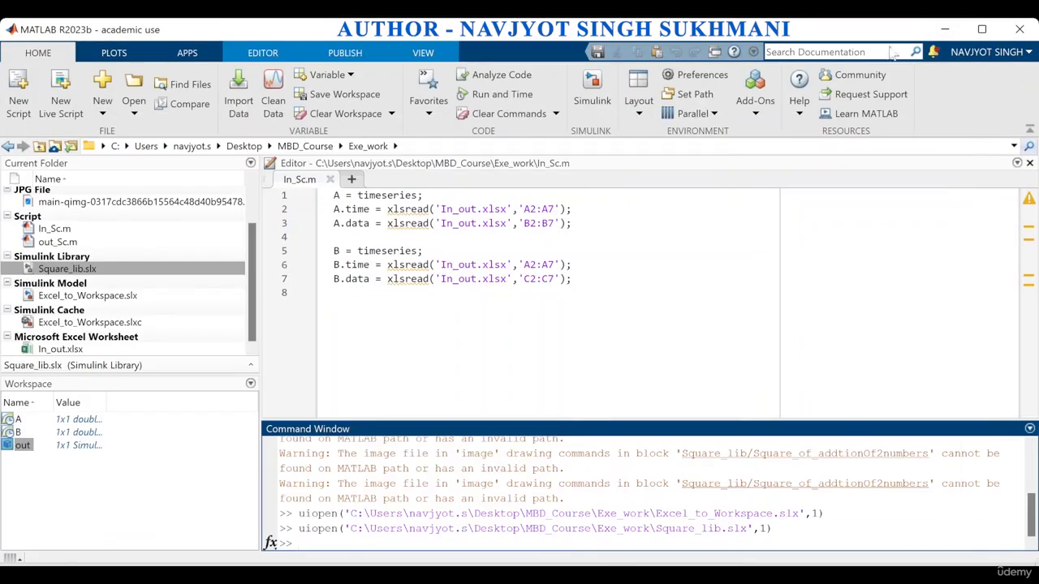
click(618, 574)
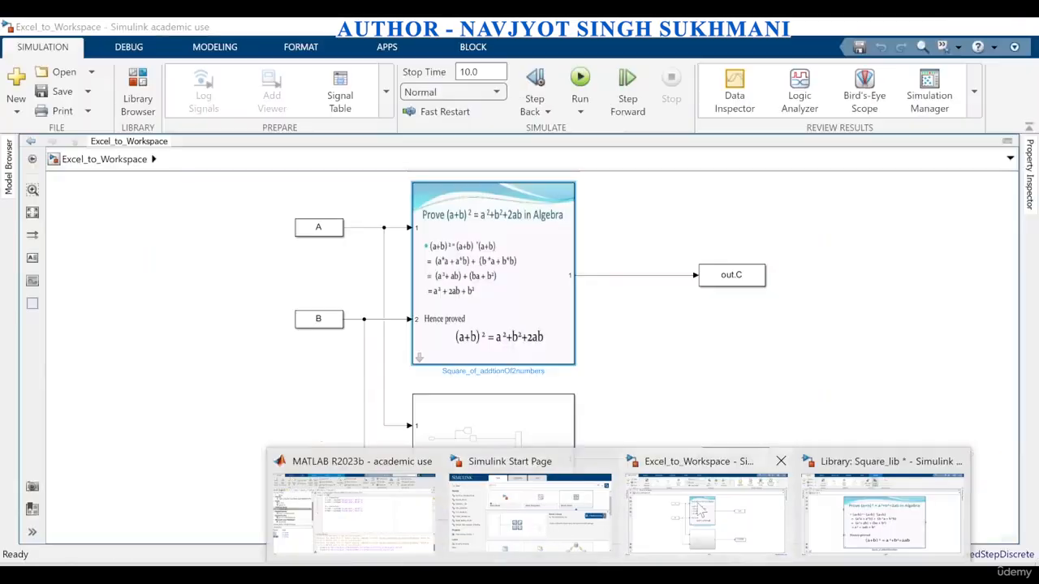
click(700, 509)
double_click(478, 317)
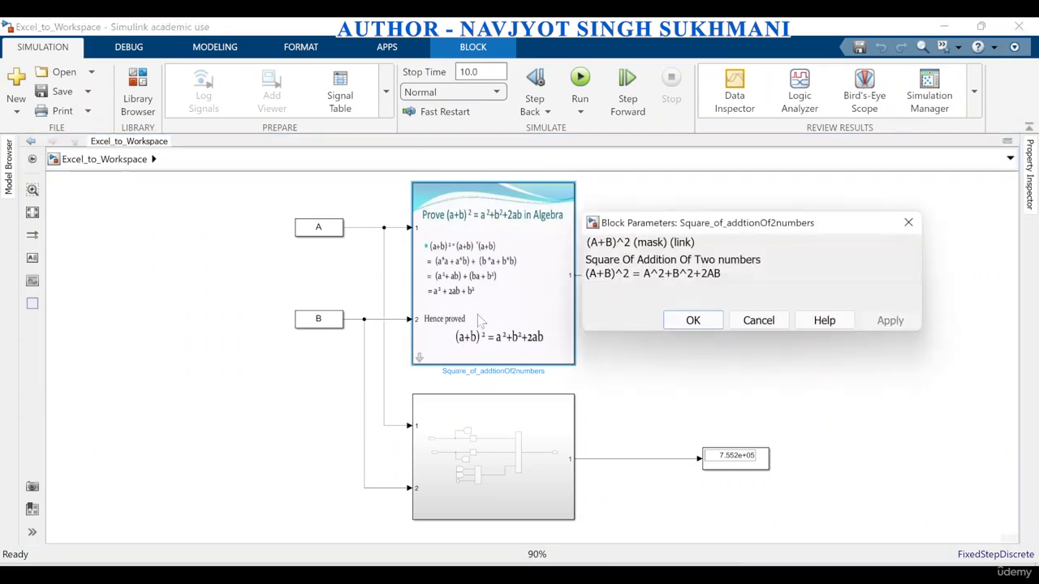
click(670, 319)
click(573, 86)
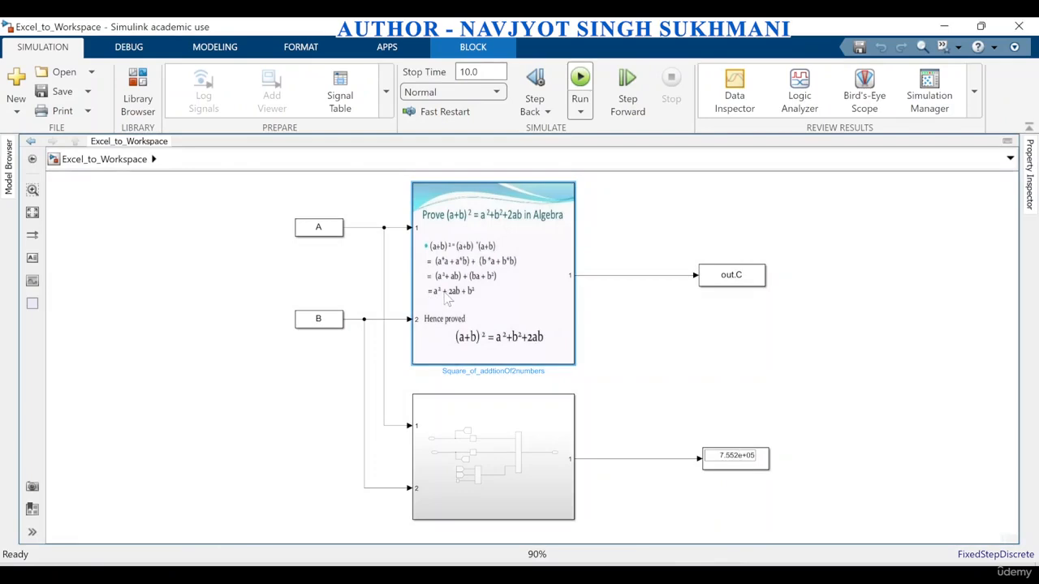
Review the linked block's mask and locked library link options, and go to its source block in Square_lib
right_click(447, 300)
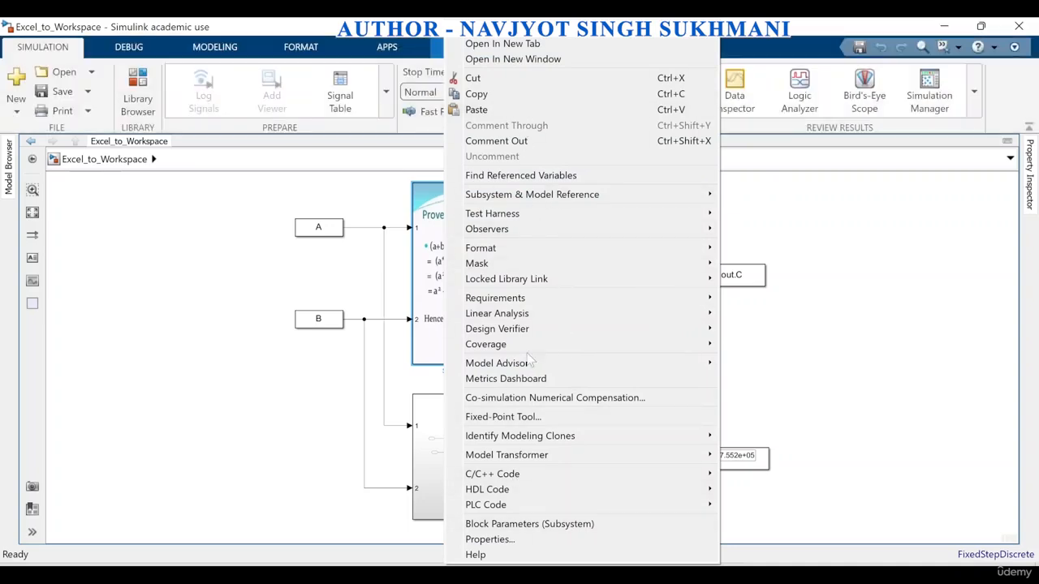
mouse_move(505, 267)
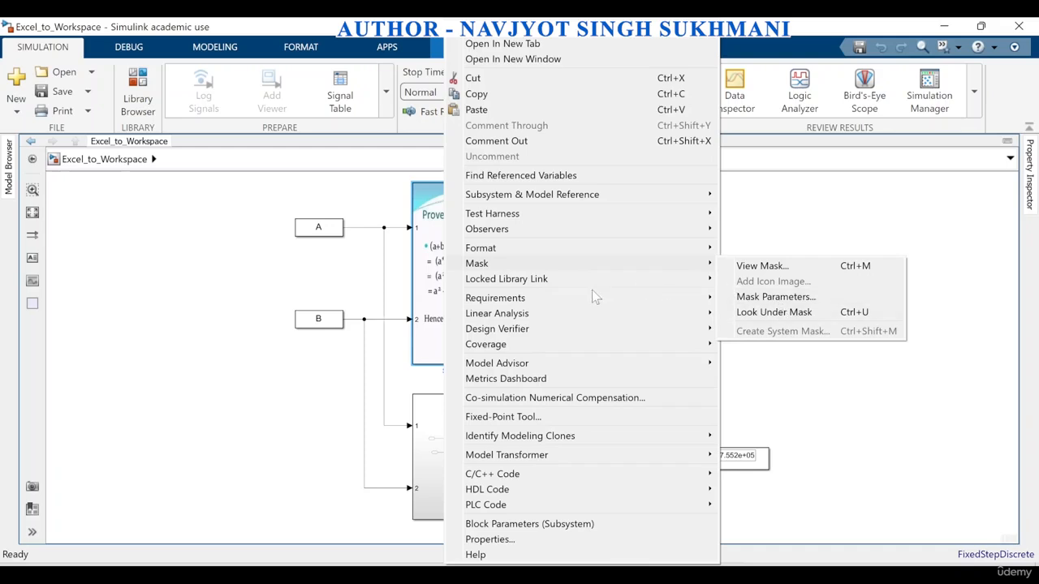
mouse_move(549, 284)
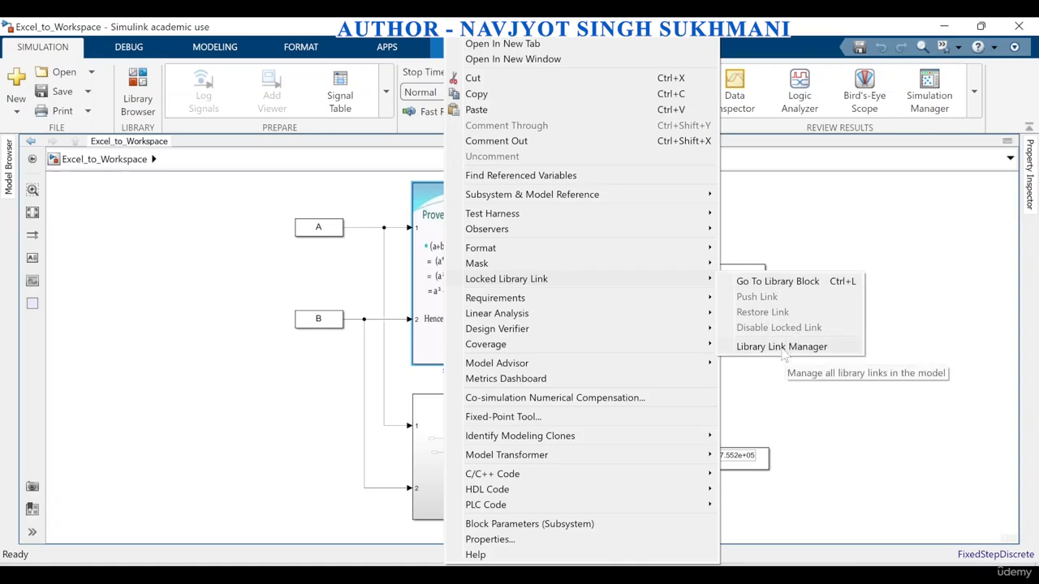
click(754, 284)
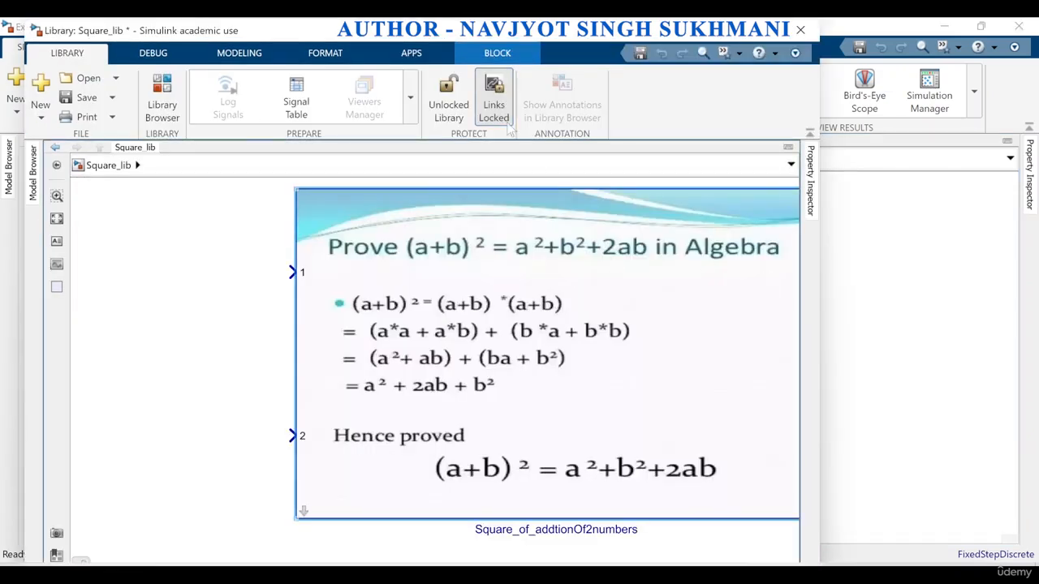